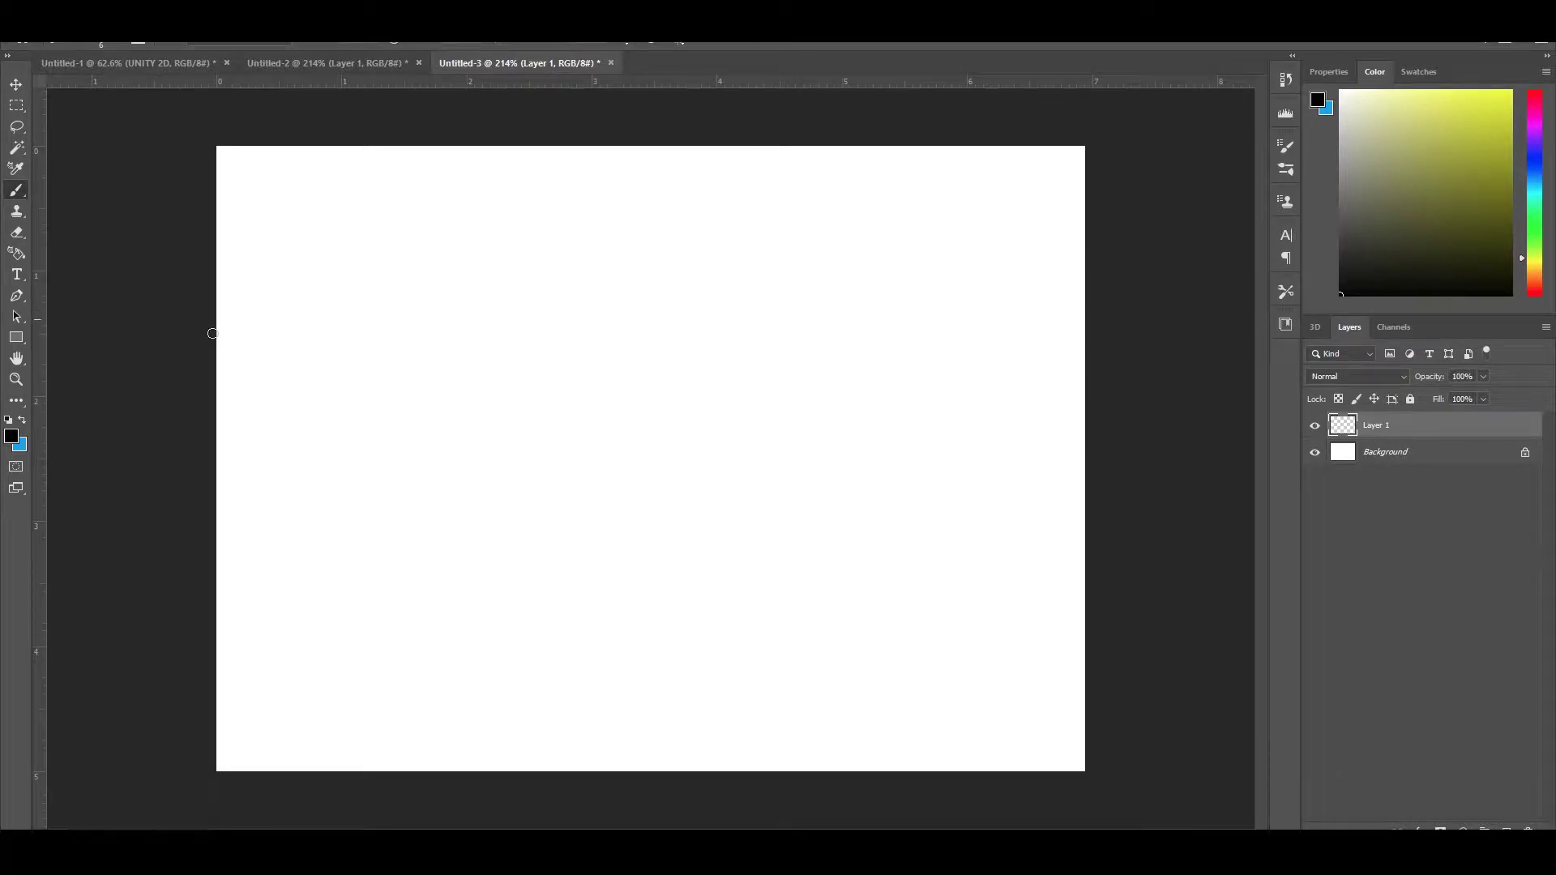
Draw the weapon's flared handle outline and a blue dome on top
{"action": "left_click_drag", "start_coordinate": [576, 384], "coordinate": [586, 564]}
{"action": "key", "text": "ctrl+z"}
{"action": "left_click_drag", "start_coordinate": [615, 423], "coordinate": [672, 427]}
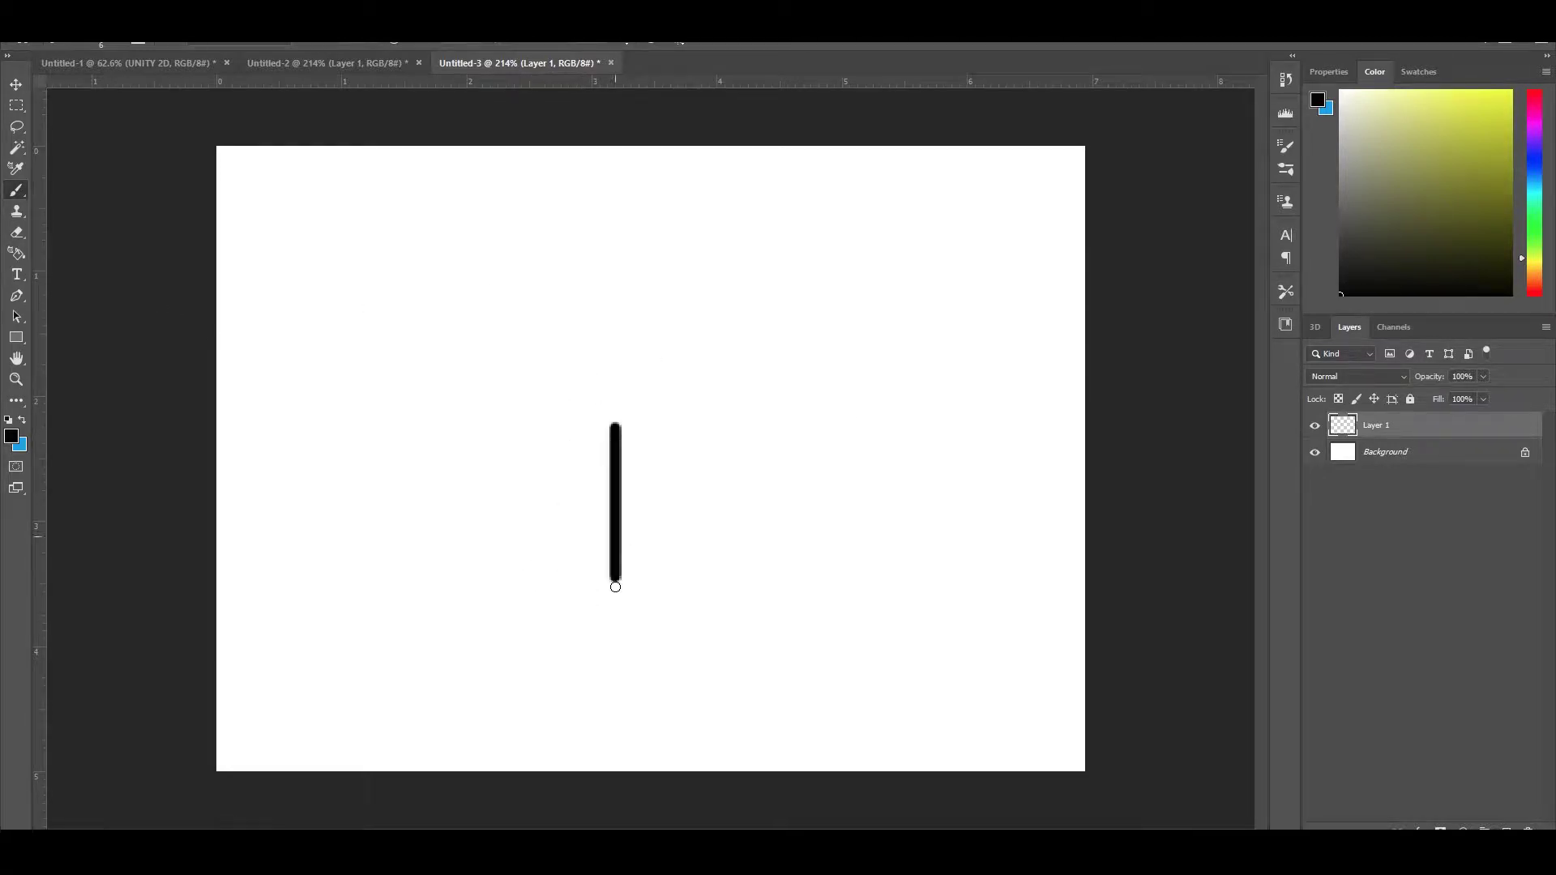
{"action": "key", "text": "x"}
{"action": "mouse_move", "coordinate": [578, 382]}
{"action": "left_mouse_down"}
{"action": "mouse_move", "coordinate": [703, 372]}
{"action": "mouse_move", "coordinate": [687, 353]}
{"action": "mouse_move", "coordinate": [683, 365]}
{"action": "left_mouse_up"}
{"action": "key", "text": "x"}
Paint the collar and shaft dark grey and add a white highlight to the dome
{"action": "left_click", "coordinate": [1340, 256]}
{"action": "mouse_move", "coordinate": [588, 387]}
{"action": "left_mouse_down"}
{"action": "mouse_move", "coordinate": [661, 586]}
{"action": "mouse_move", "coordinate": [632, 461]}
{"action": "mouse_move", "coordinate": [651, 600]}
{"action": "left_mouse_up"}
{"action": "left_click", "coordinate": [1317, 100]}
{"action": "key", "text": "Return"}
{"action": "mouse_move", "coordinate": [651, 517]}
{"action": "left_mouse_down"}
{"action": "mouse_move", "coordinate": [659, 602]}
{"action": "mouse_move", "coordinate": [620, 598]}
{"action": "left_mouse_up"}
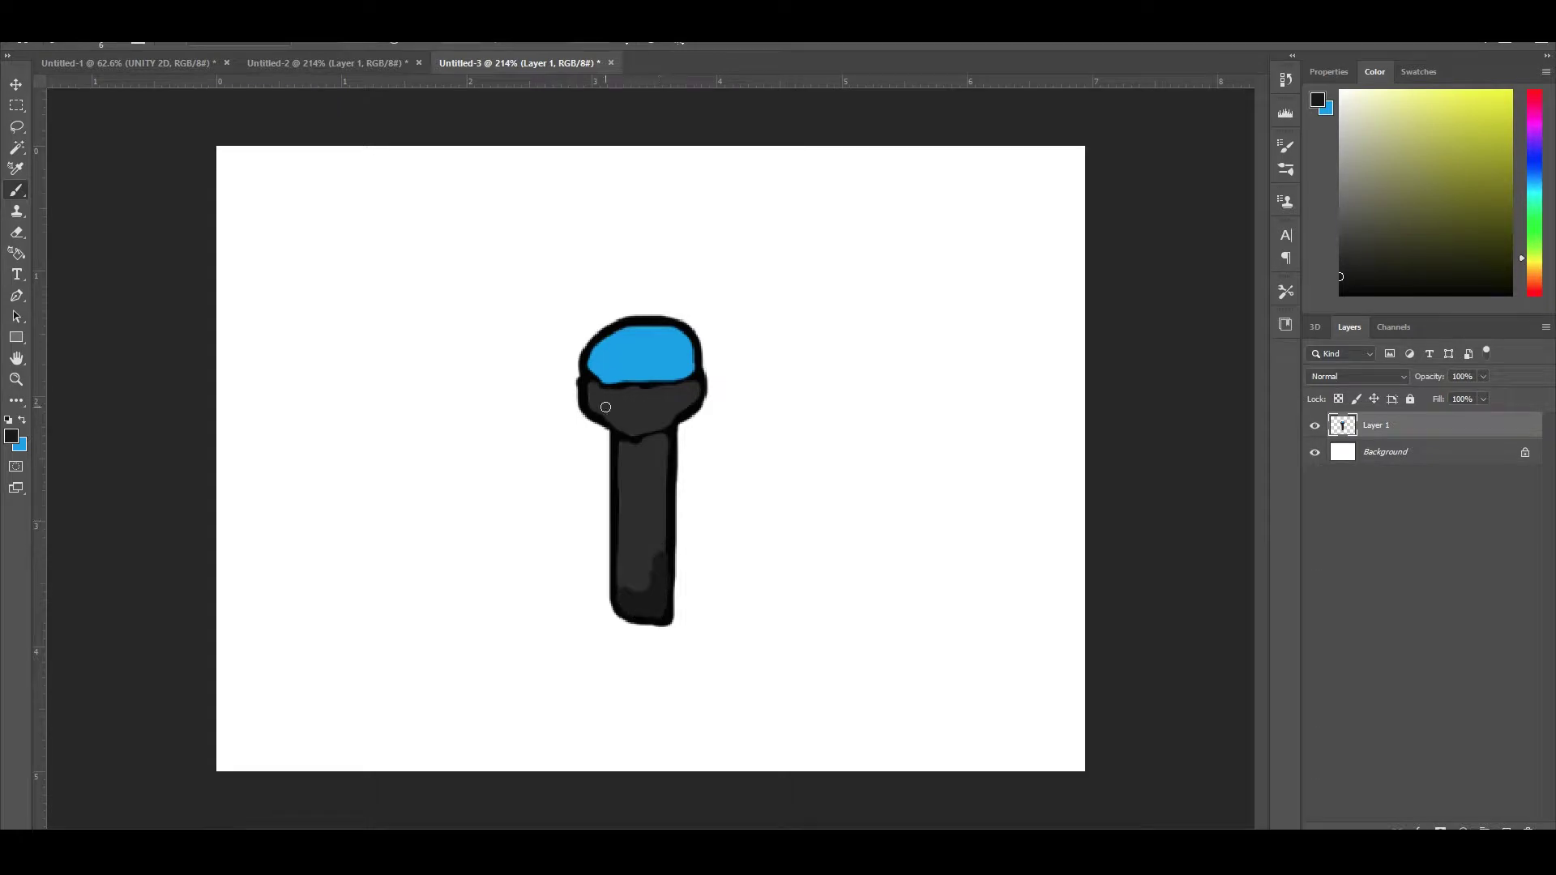
{"action": "left_click_drag", "start_coordinate": [590, 392], "coordinate": [698, 392]}
{"action": "left_click", "coordinate": [1318, 99]}
{"action": "key", "text": "Return"}
{"action": "left_click_drag", "start_coordinate": [645, 341], "coordinate": [667, 337]}
Hide the white Background layer and crop the canvas tightly around the weapon
{"action": "left_click", "coordinate": [1315, 450]}
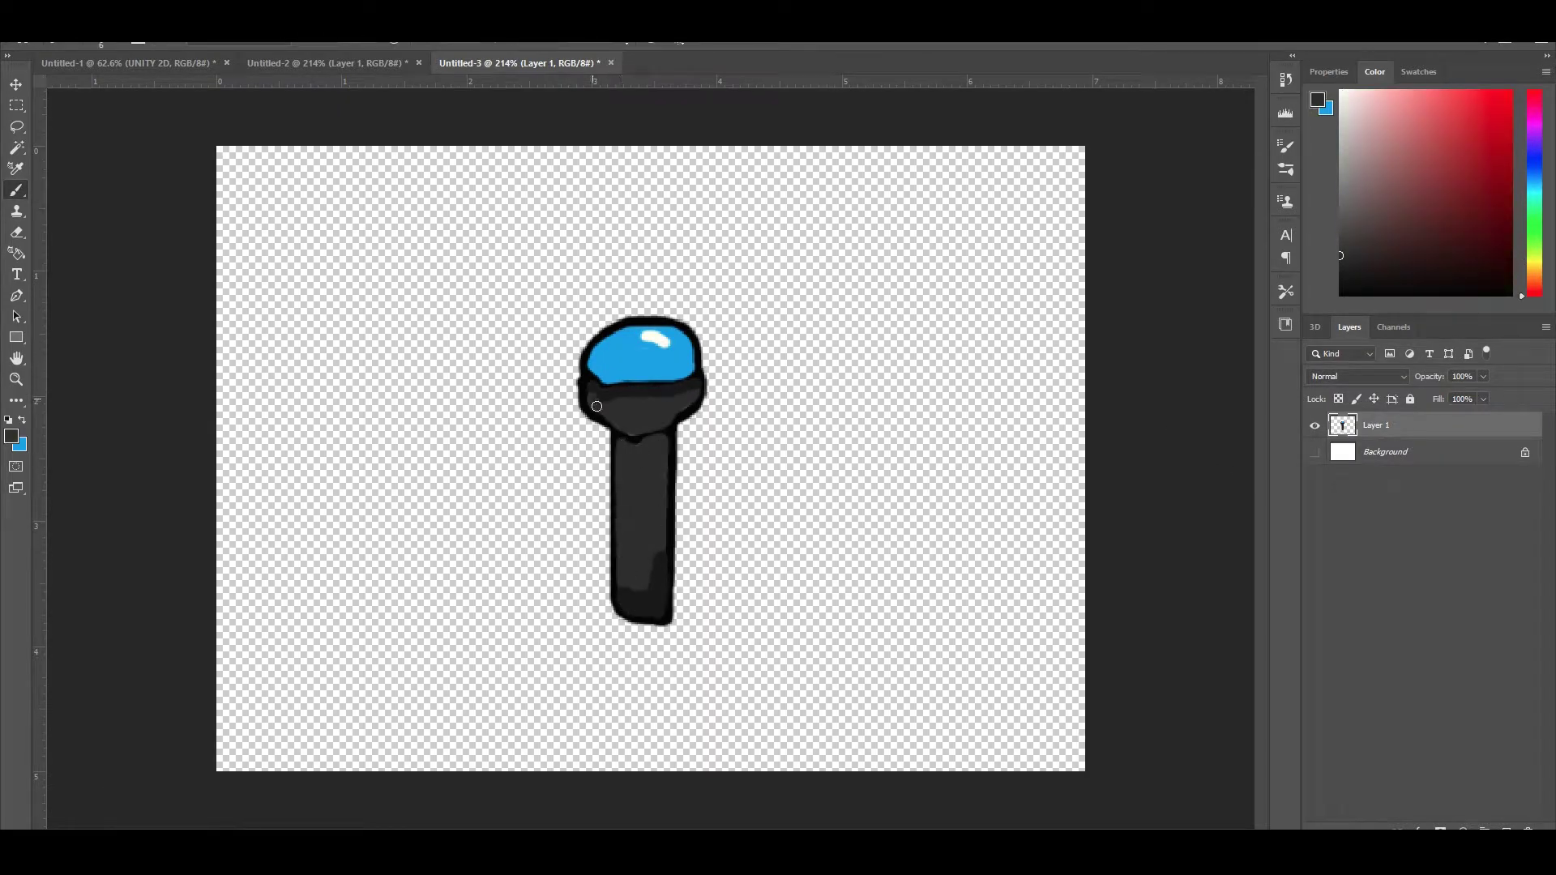
{"action": "key", "text": "c"}
{"action": "left_click_drag", "start_coordinate": [569, 289], "coordinate": [728, 627]}
{"action": "key", "text": "Return"}
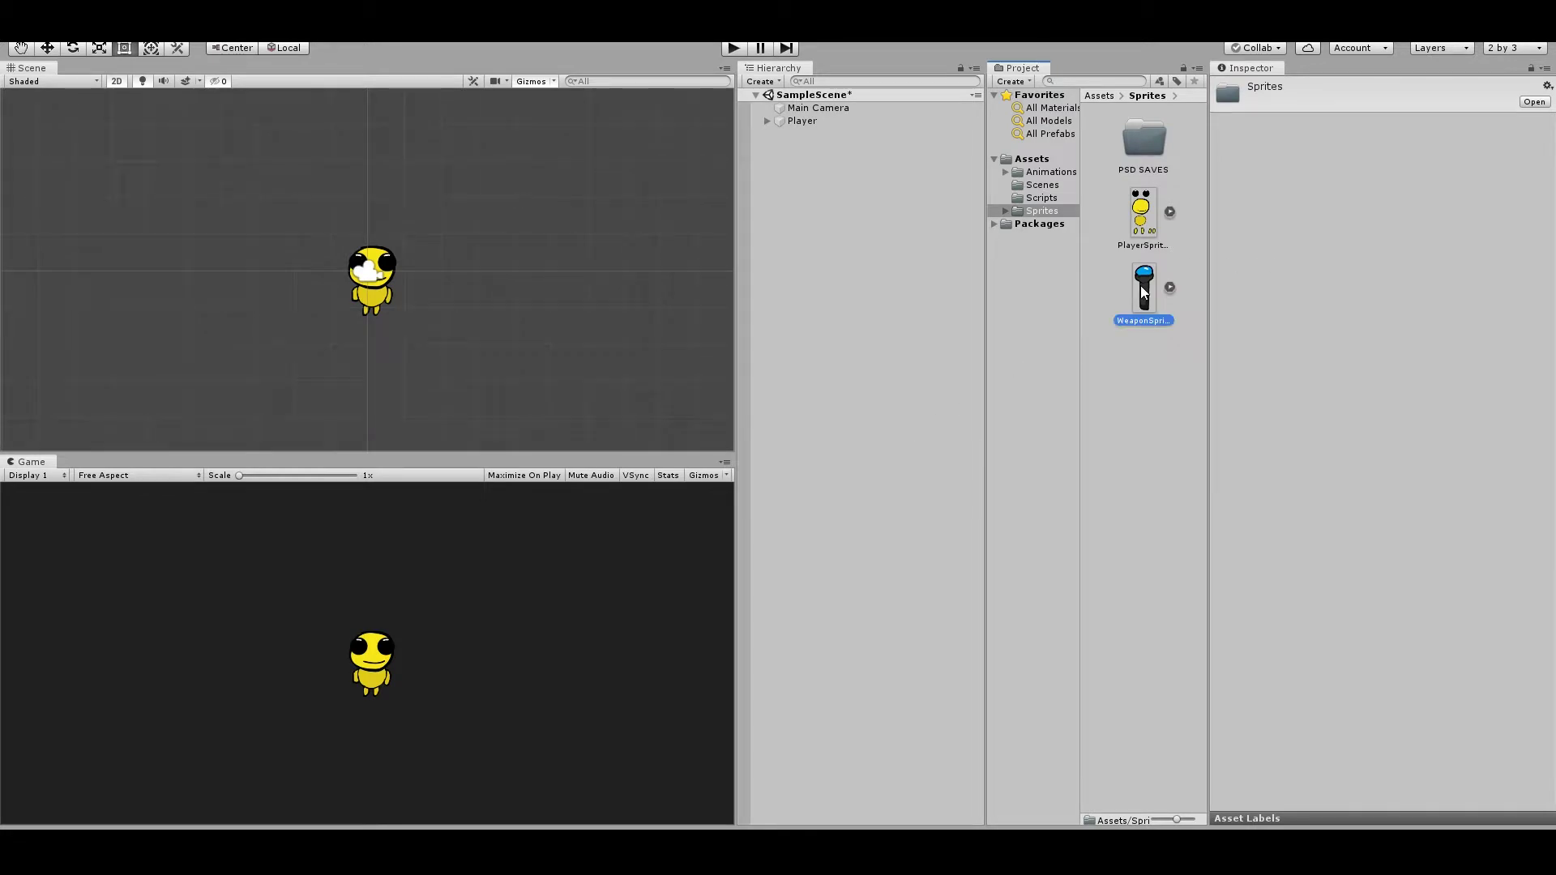
In WeaponSprite's Sprite Editor, move the pivot to the handle bottom (X 0.507, Y 0.047) and apply
{"action": "left_click", "coordinate": [1140, 285]}
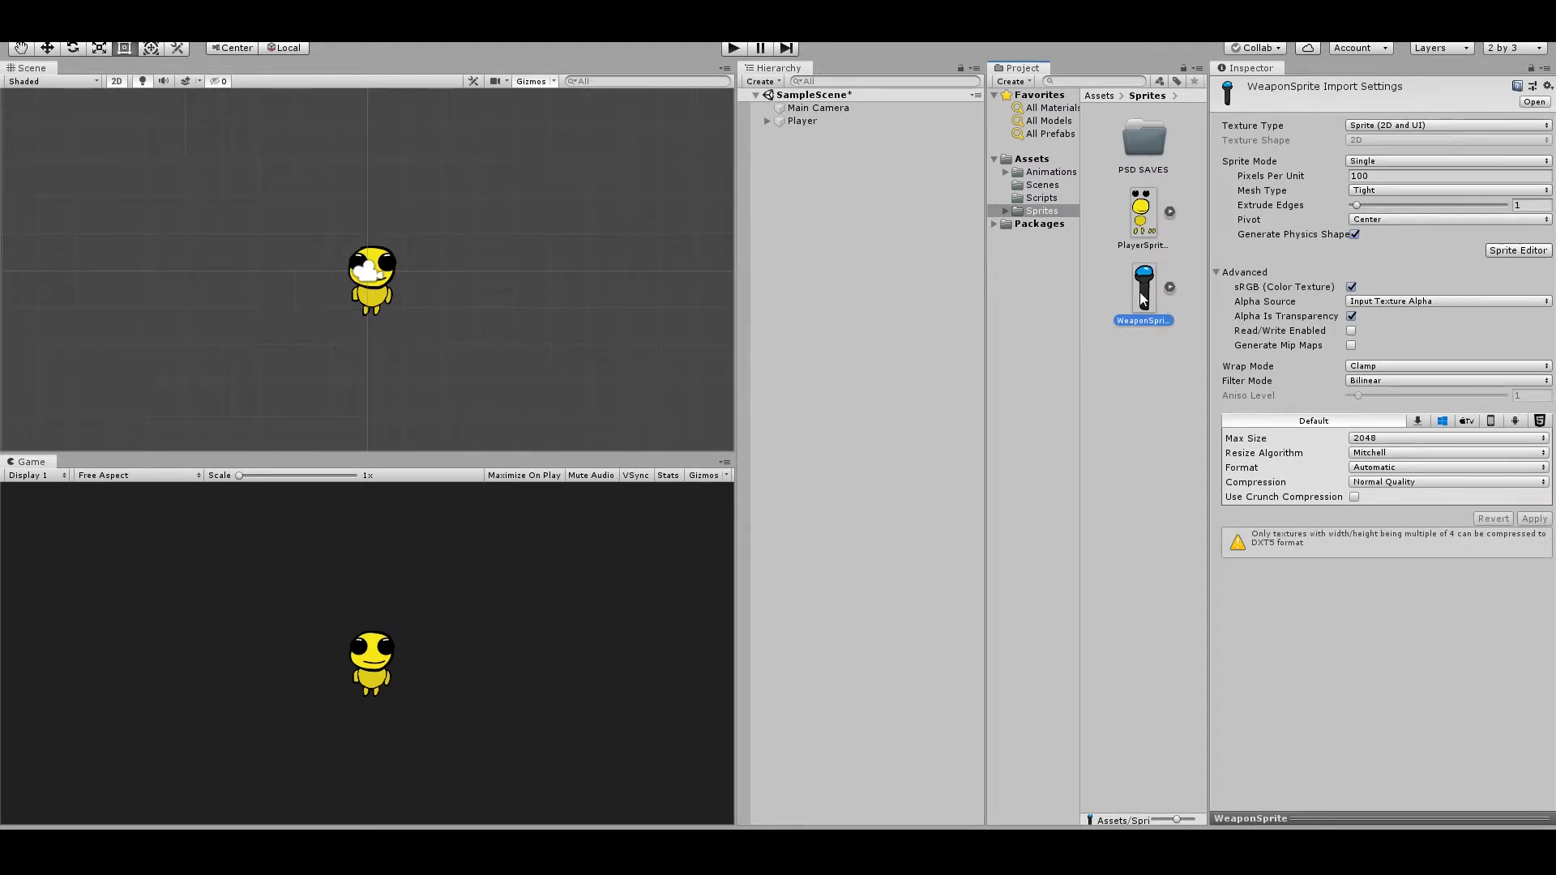
{"action": "left_click", "coordinate": [1522, 251]}
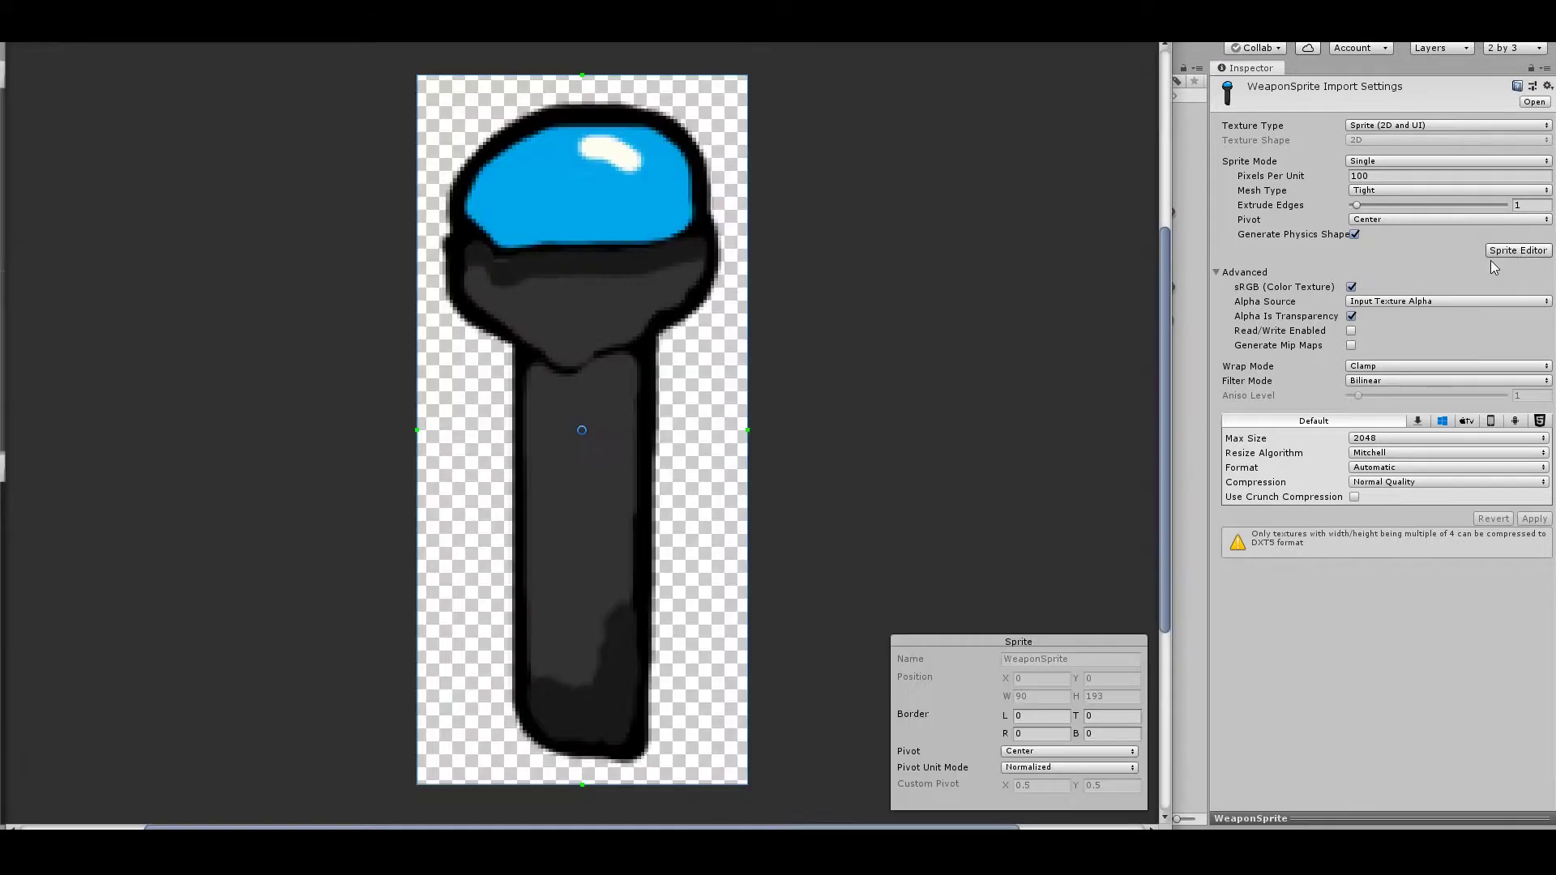
{"action": "left_click_drag", "start_coordinate": [581, 432], "coordinate": [584, 757]}
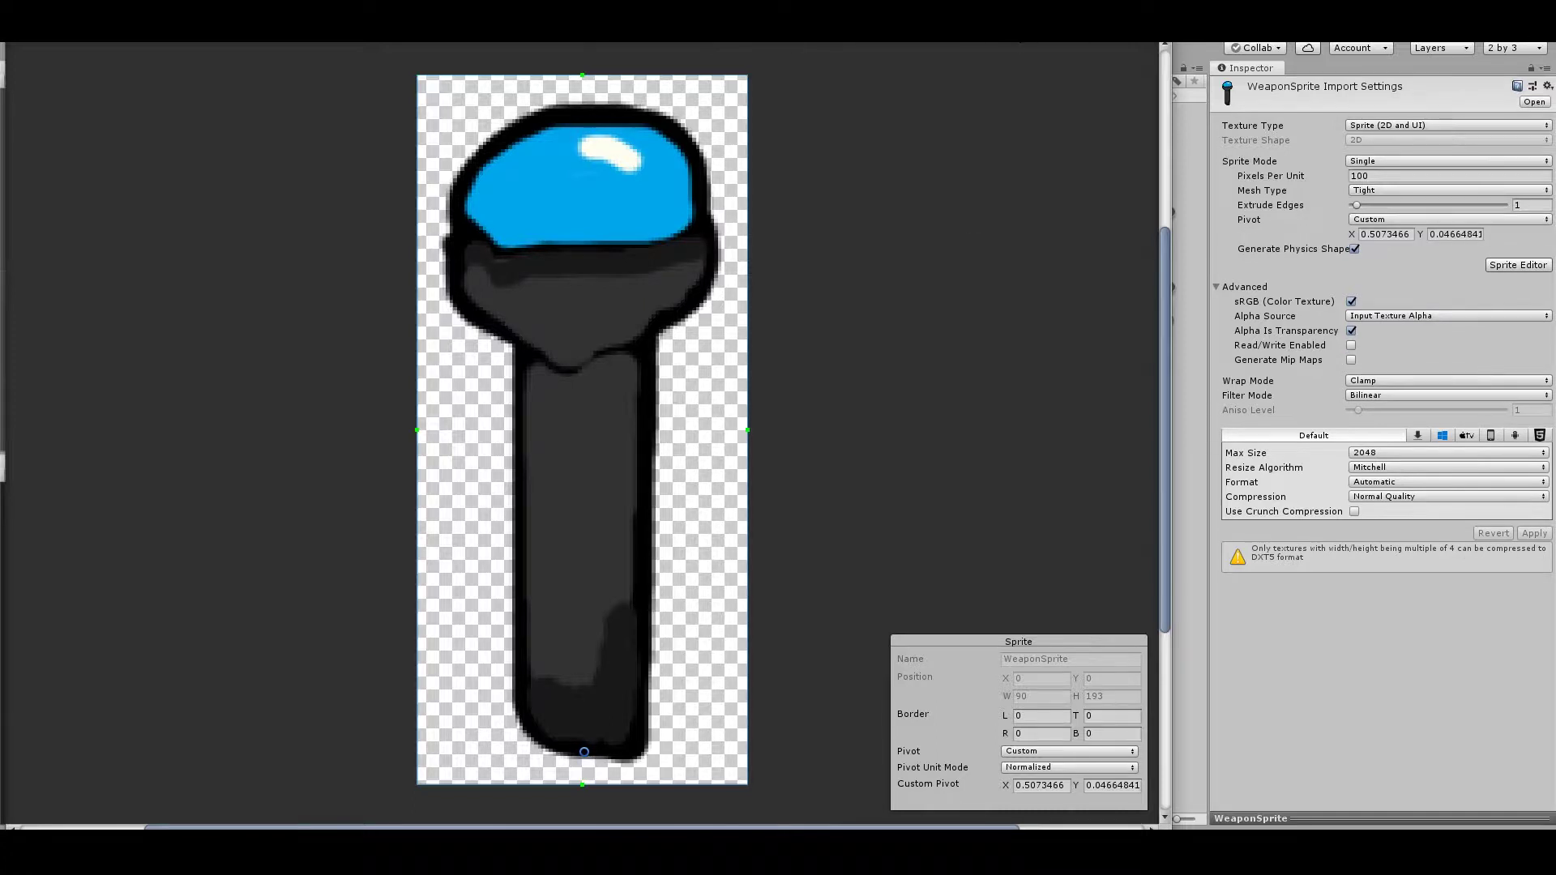
{"action": "left_click", "coordinate": [1316, 159]}
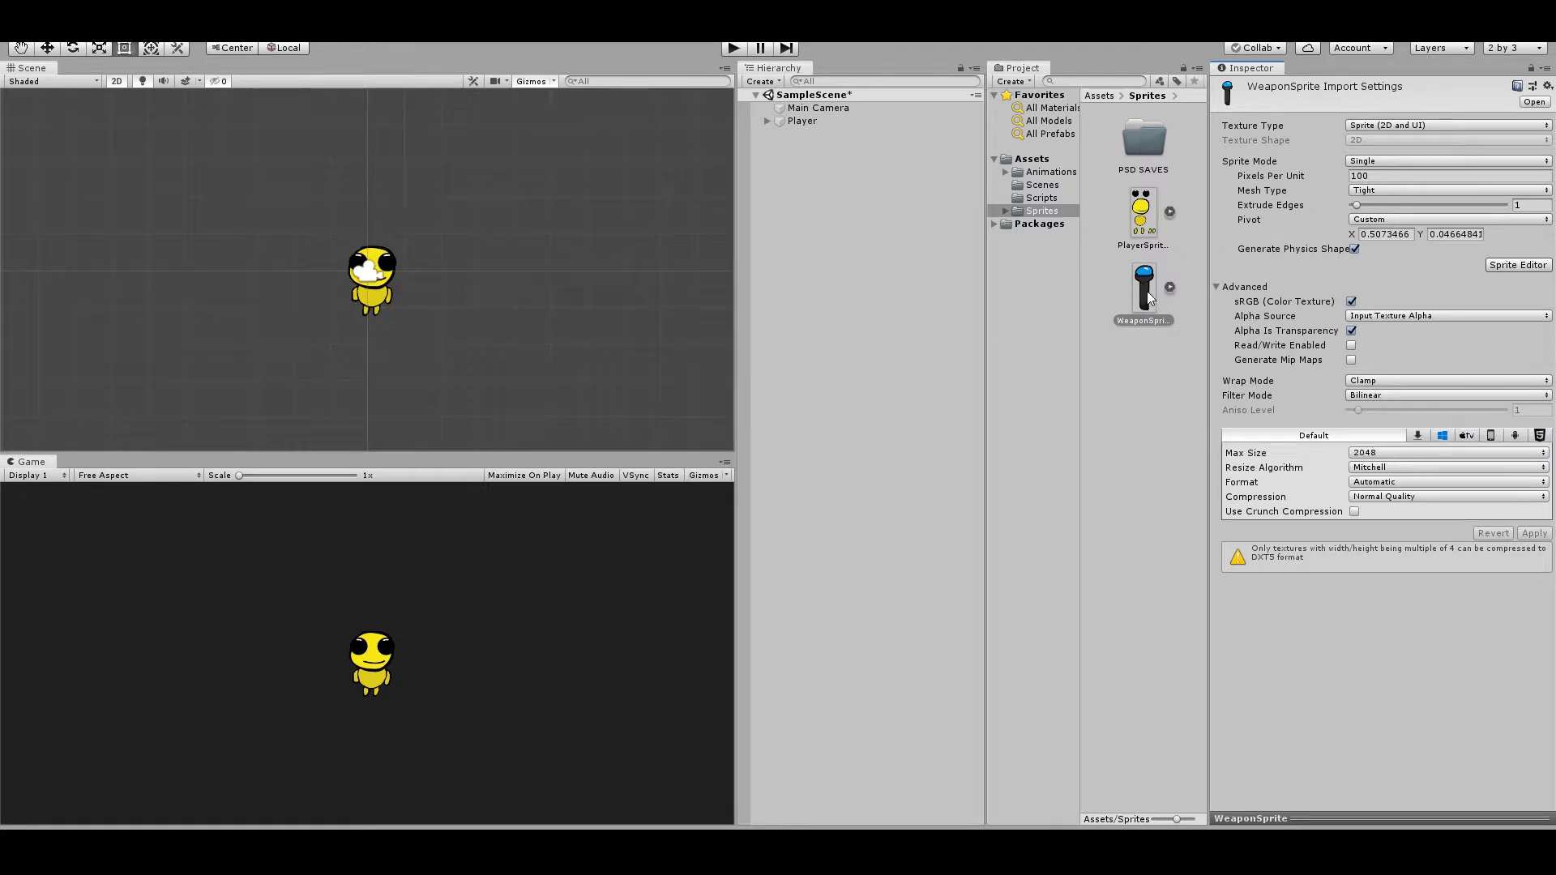
Drop WeaponSprite into the scene right of the Player and set its Scale X and Y to 0.6
{"action": "left_click_drag", "start_coordinate": [1146, 291], "coordinate": [421, 292]}
{"action": "left_click", "coordinate": [1378, 163]}
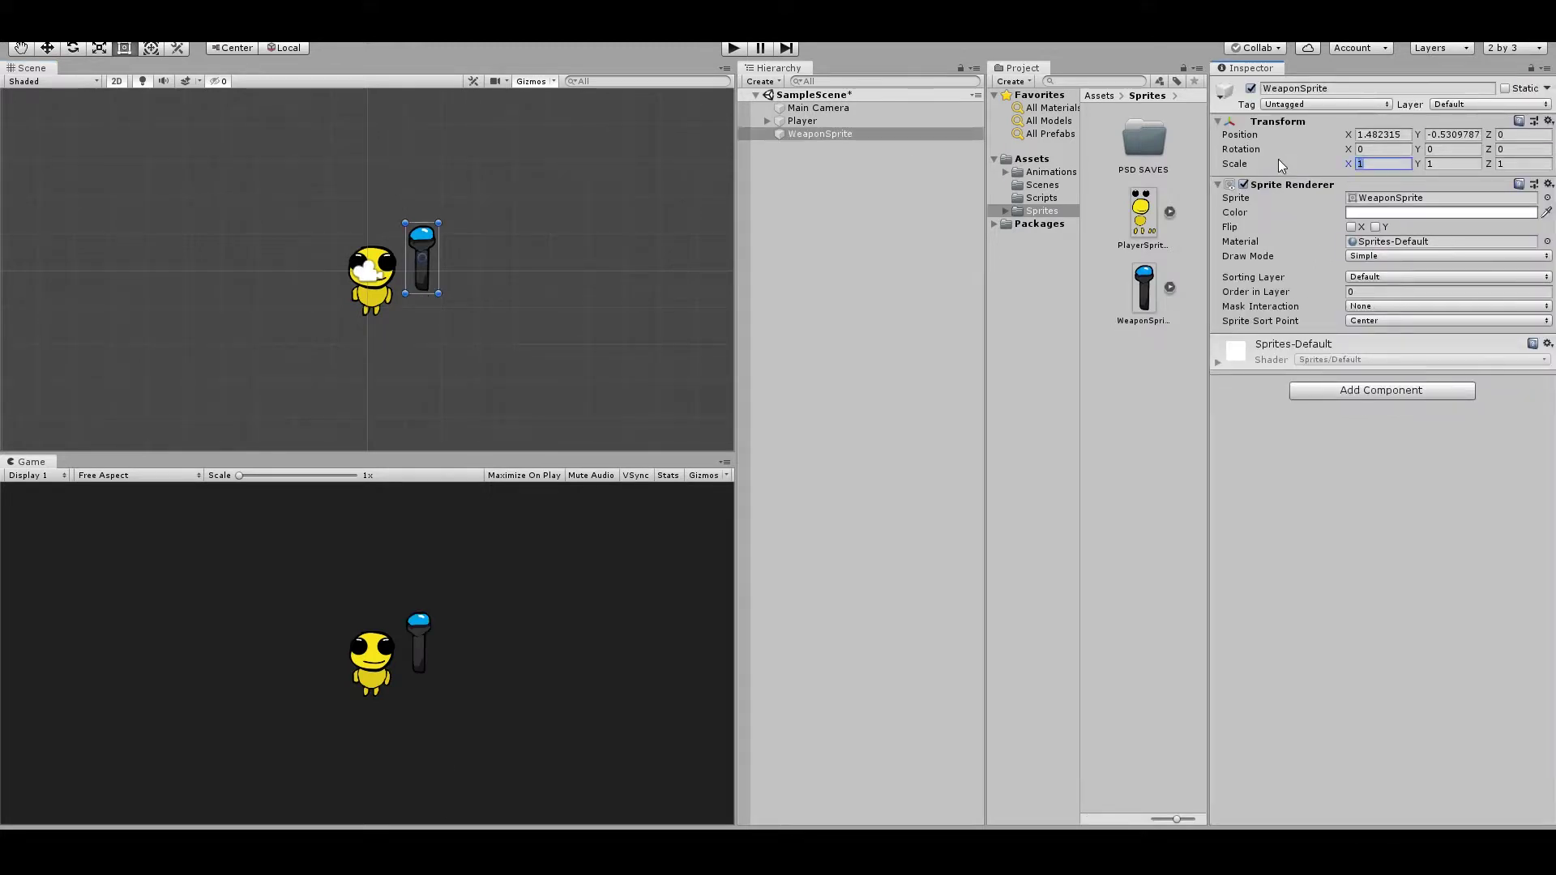
{"action": "type", "text": "."}
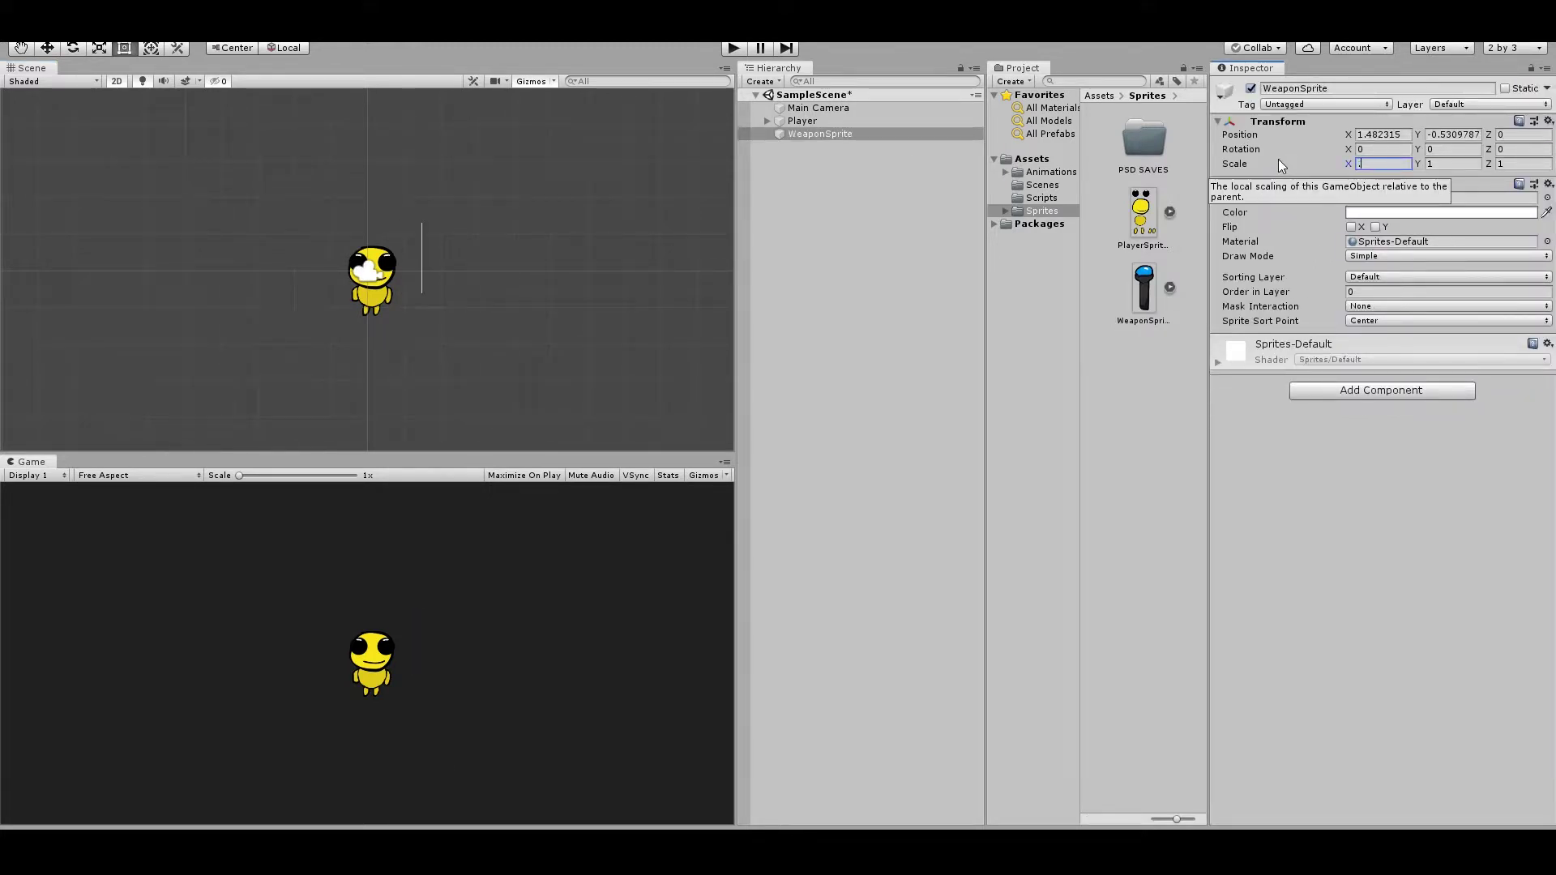
{"action": "type", "text": "6"}
{"action": "key", "text": "Tab"}
{"action": "type", "text": ".6"}
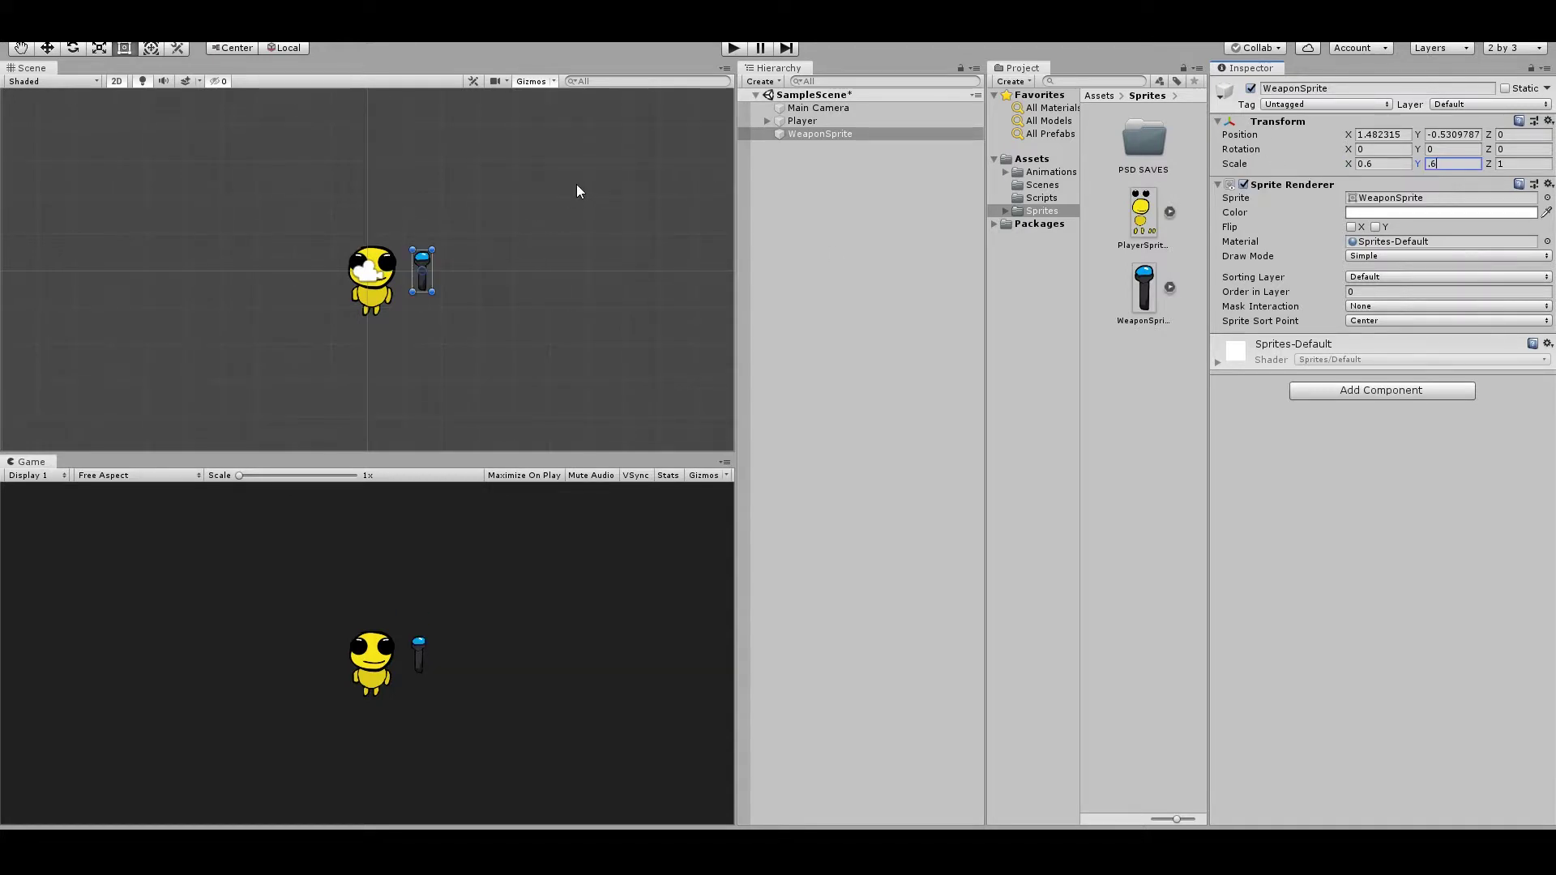
{"action": "left_click", "coordinate": [853, 183]}
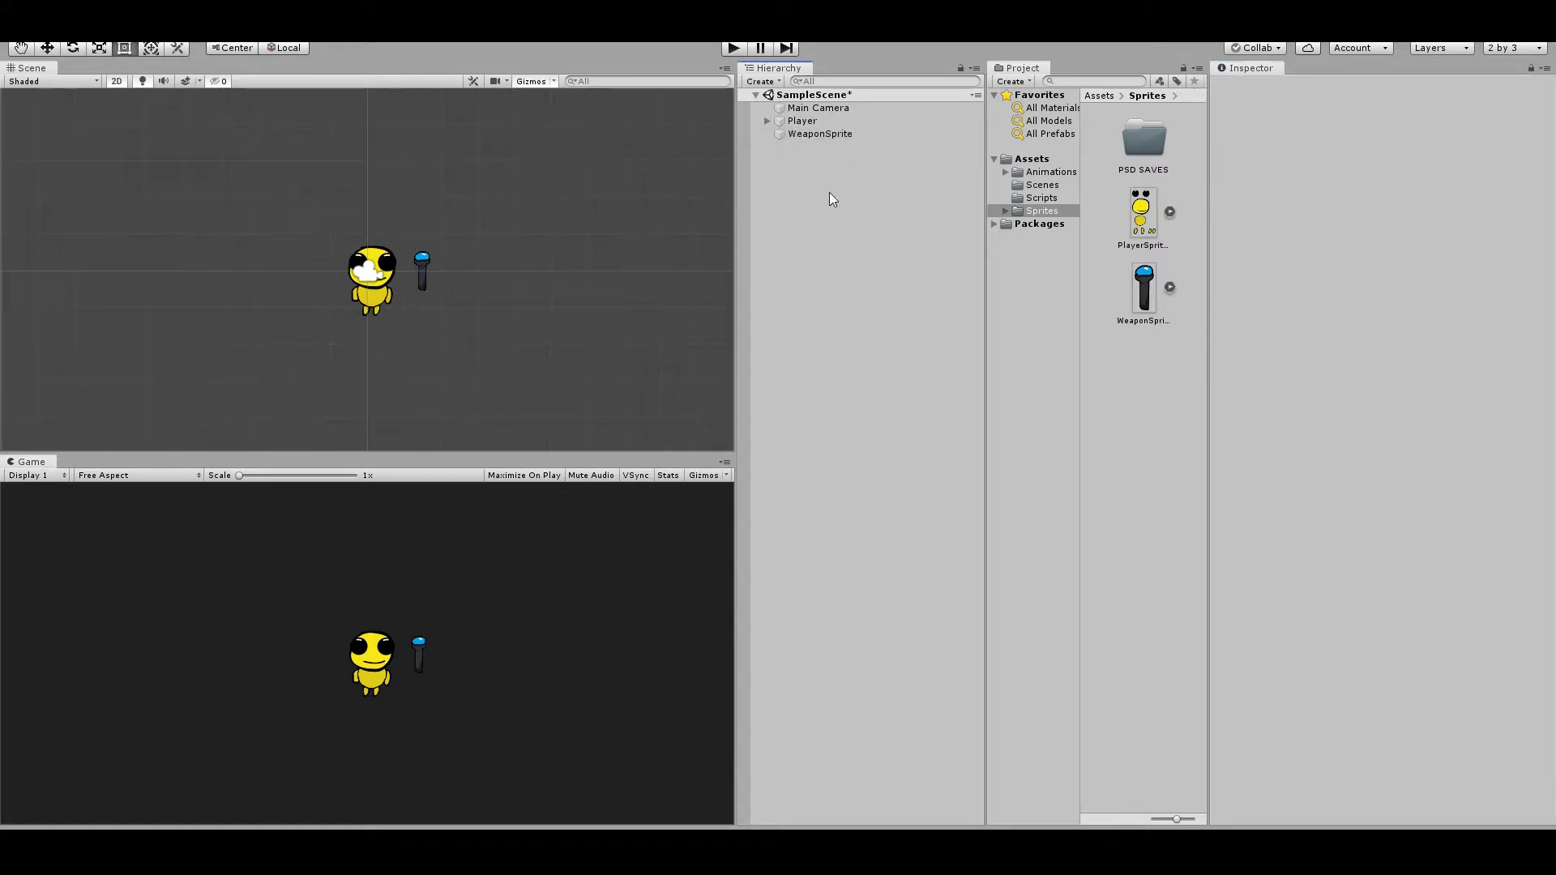
Create an empty GameObject and move it onto the weapon's handle
{"action": "right_click", "coordinate": [829, 171]}
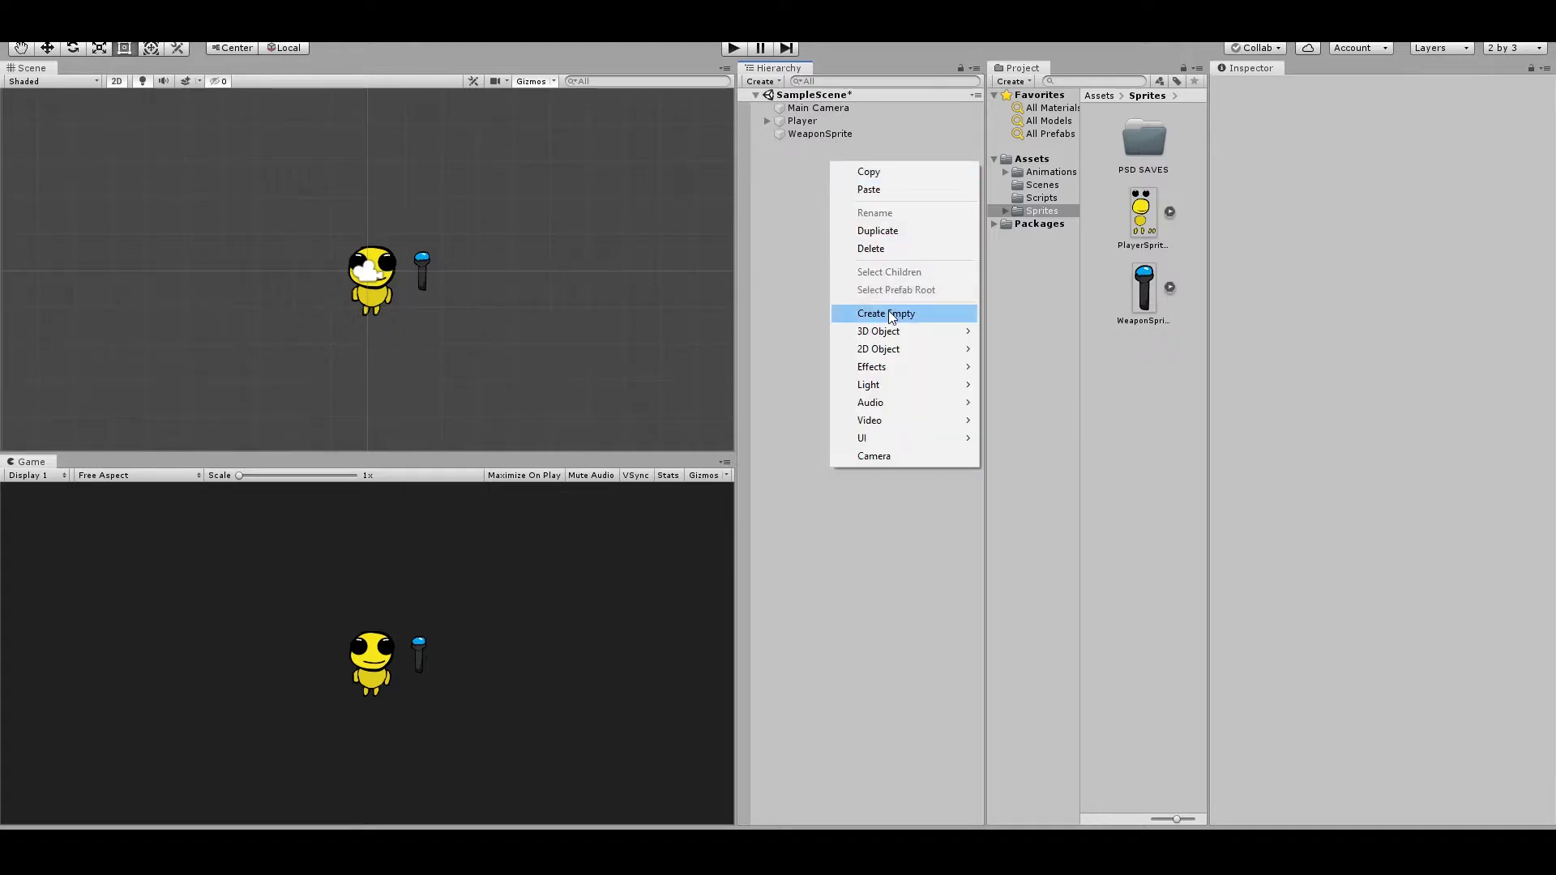
{"action": "left_click", "coordinate": [889, 310]}
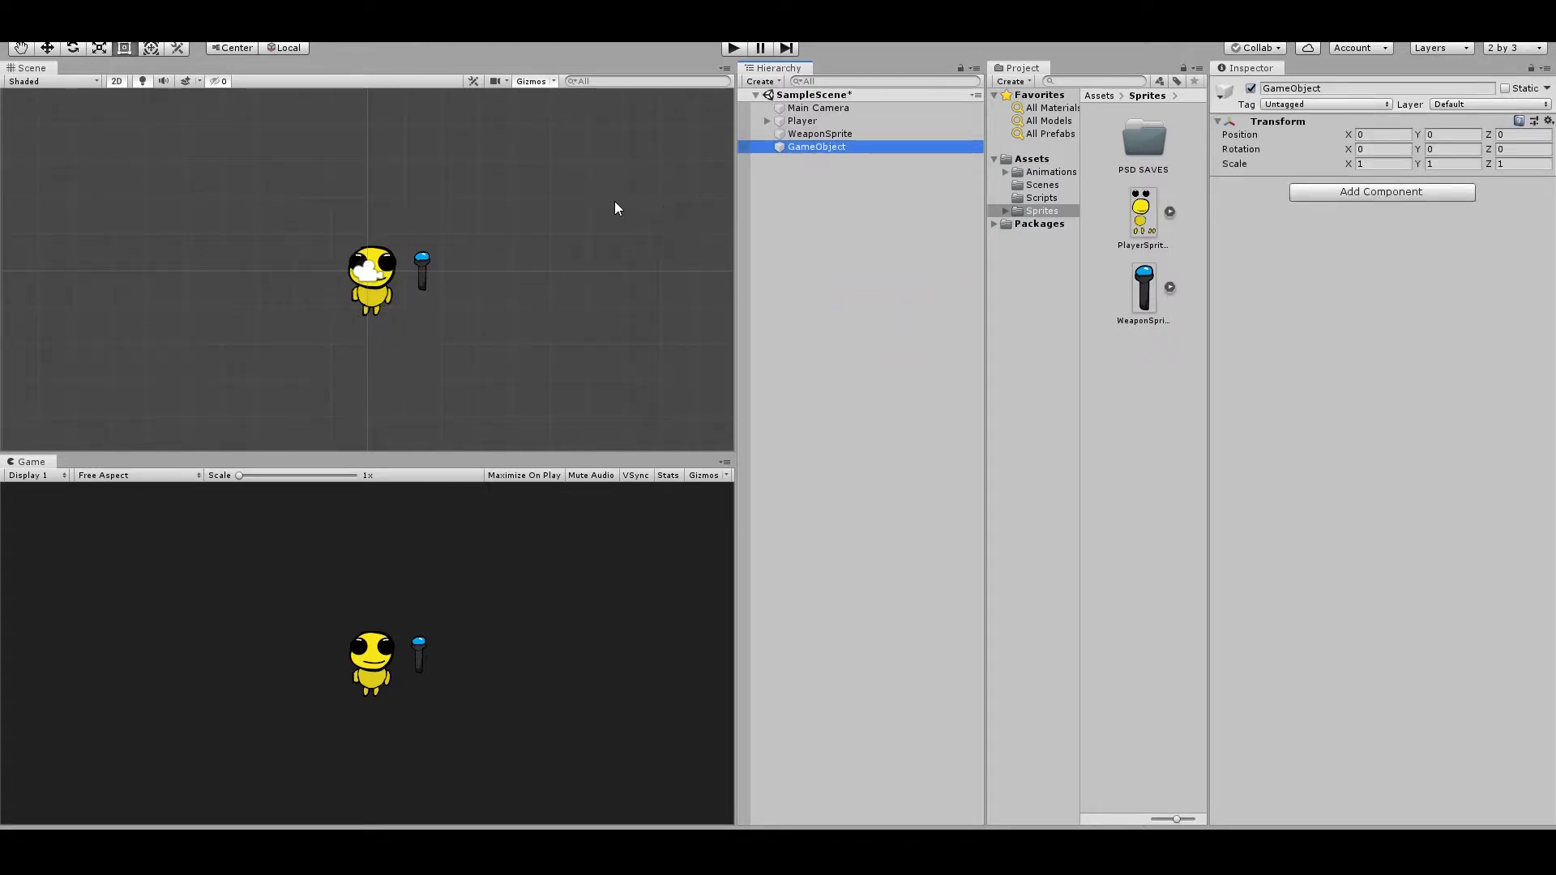
{"action": "key", "text": "w"}
{"action": "mouse_move", "coordinate": [434, 272]}
{"action": "left_mouse_down"}
{"action": "mouse_move", "coordinate": [490, 265]}
{"action": "mouse_move", "coordinate": [485, 278]}
{"action": "left_mouse_up"}
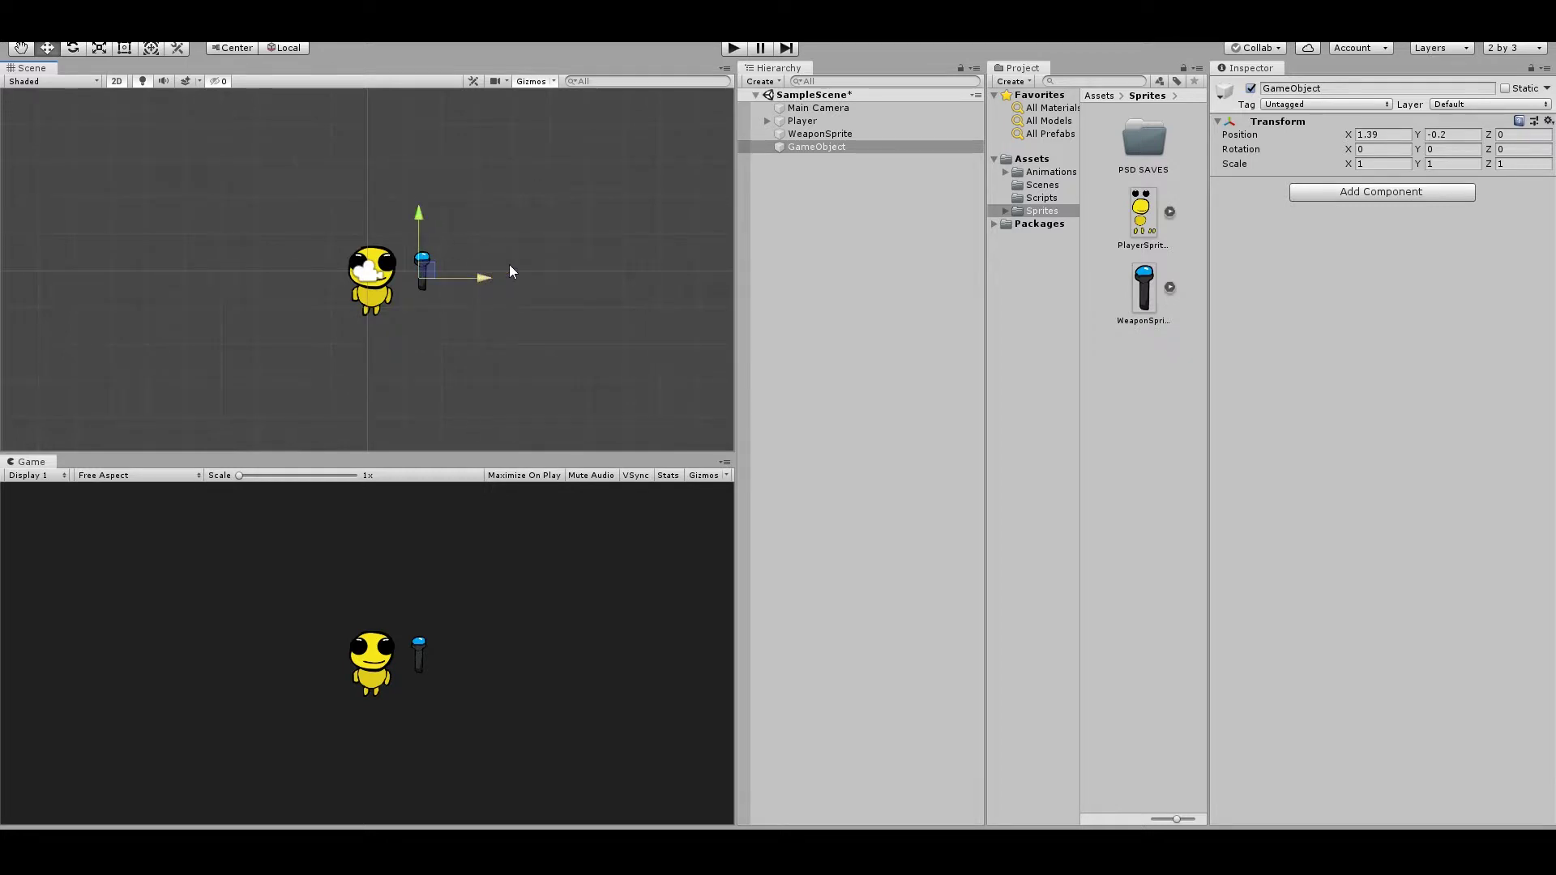
Parent WeaponSprite under the empty object and rename the empty object 'Weapon'
{"action": "left_click_drag", "start_coordinate": [816, 146], "coordinate": [827, 145]}
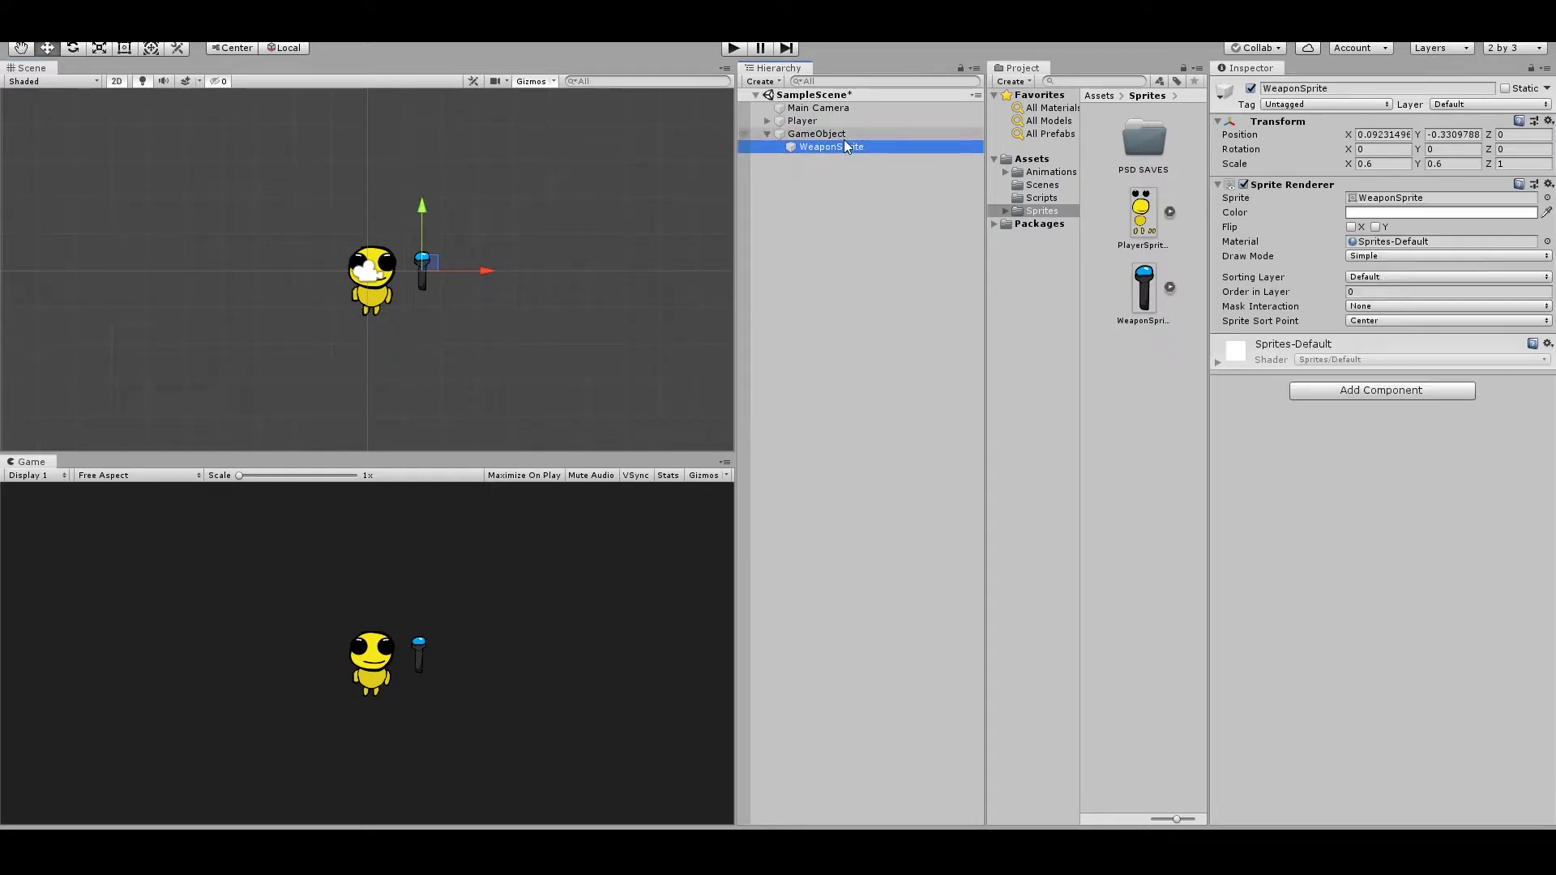
{"action": "left_click", "coordinate": [851, 135]}
{"action": "key", "text": "F2"}
{"action": "type", "text": "Weapo"}
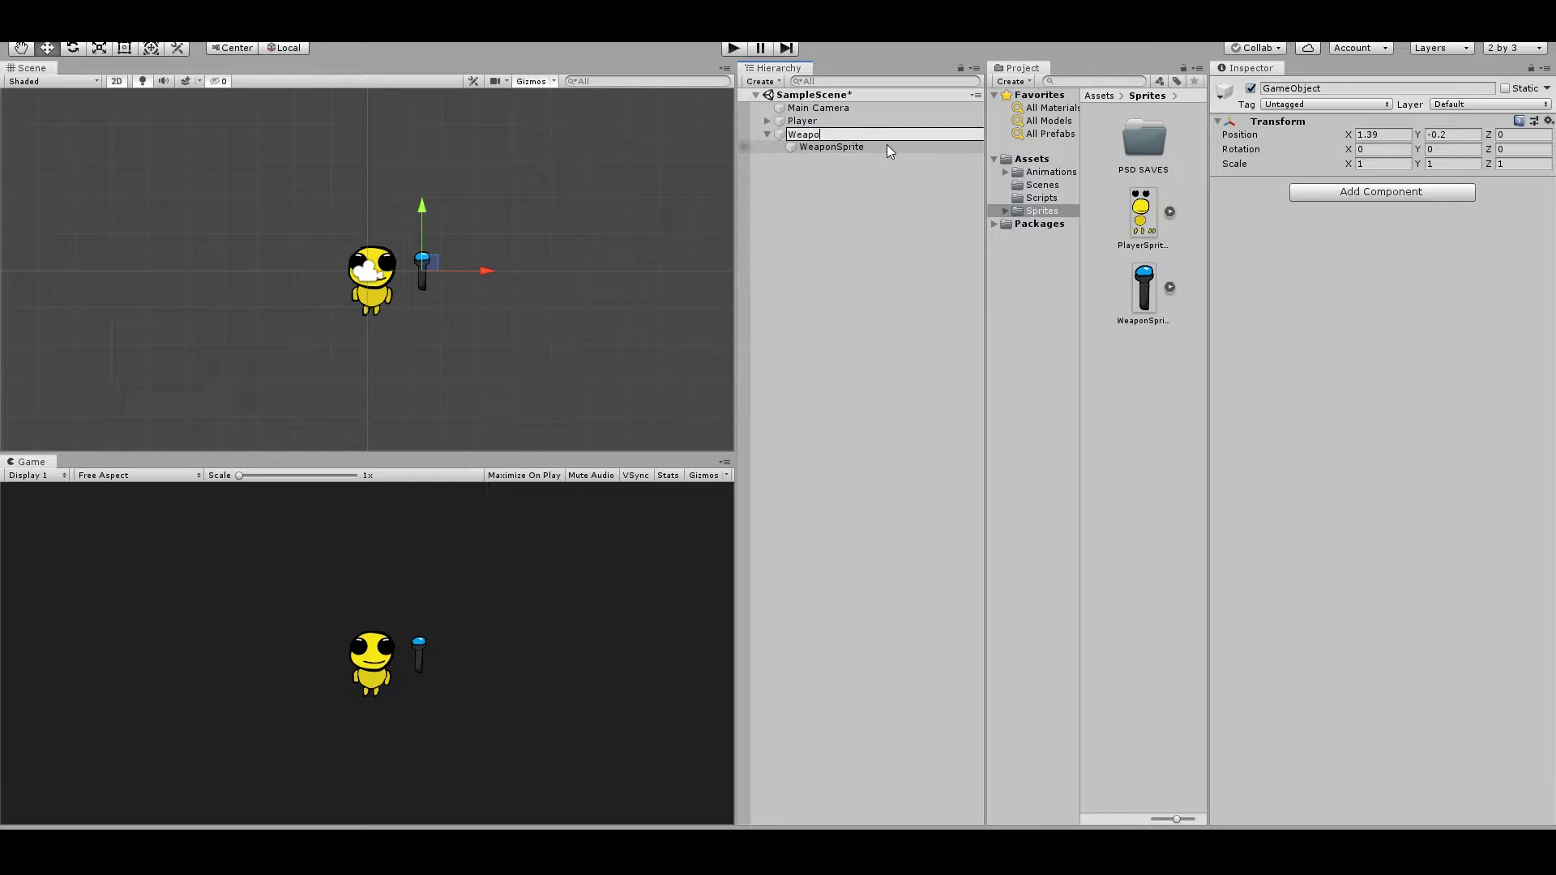
{"action": "type", "text": "n"}
{"action": "key", "text": "Return"}
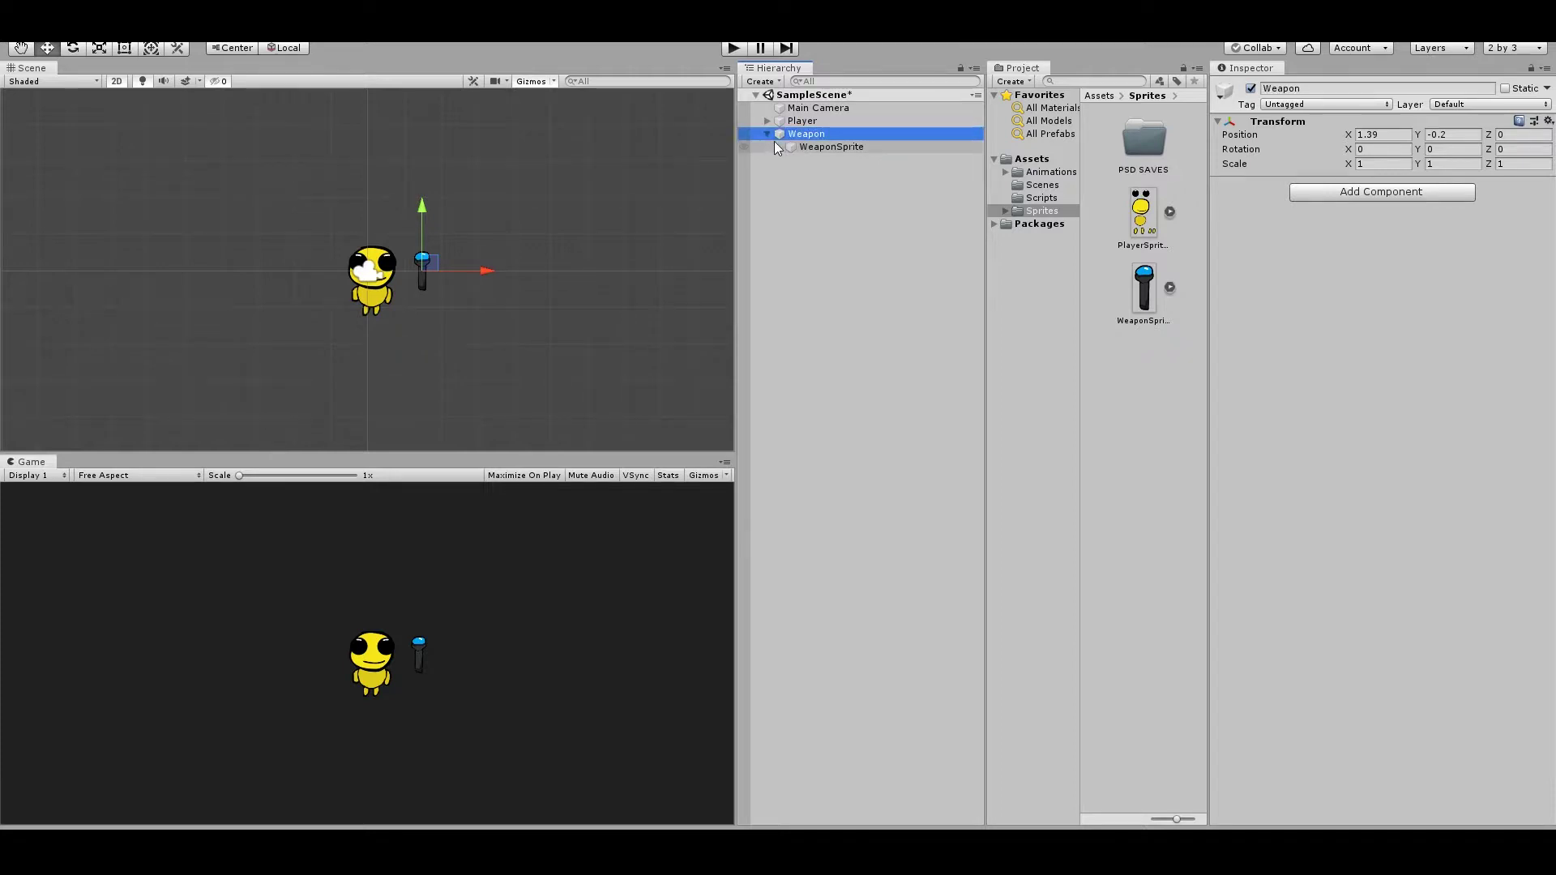
Add a new WeaponController script component to Weapon and open it in the code editor
{"action": "left_click", "coordinate": [767, 133]}
{"action": "left_click", "coordinate": [1374, 192]}
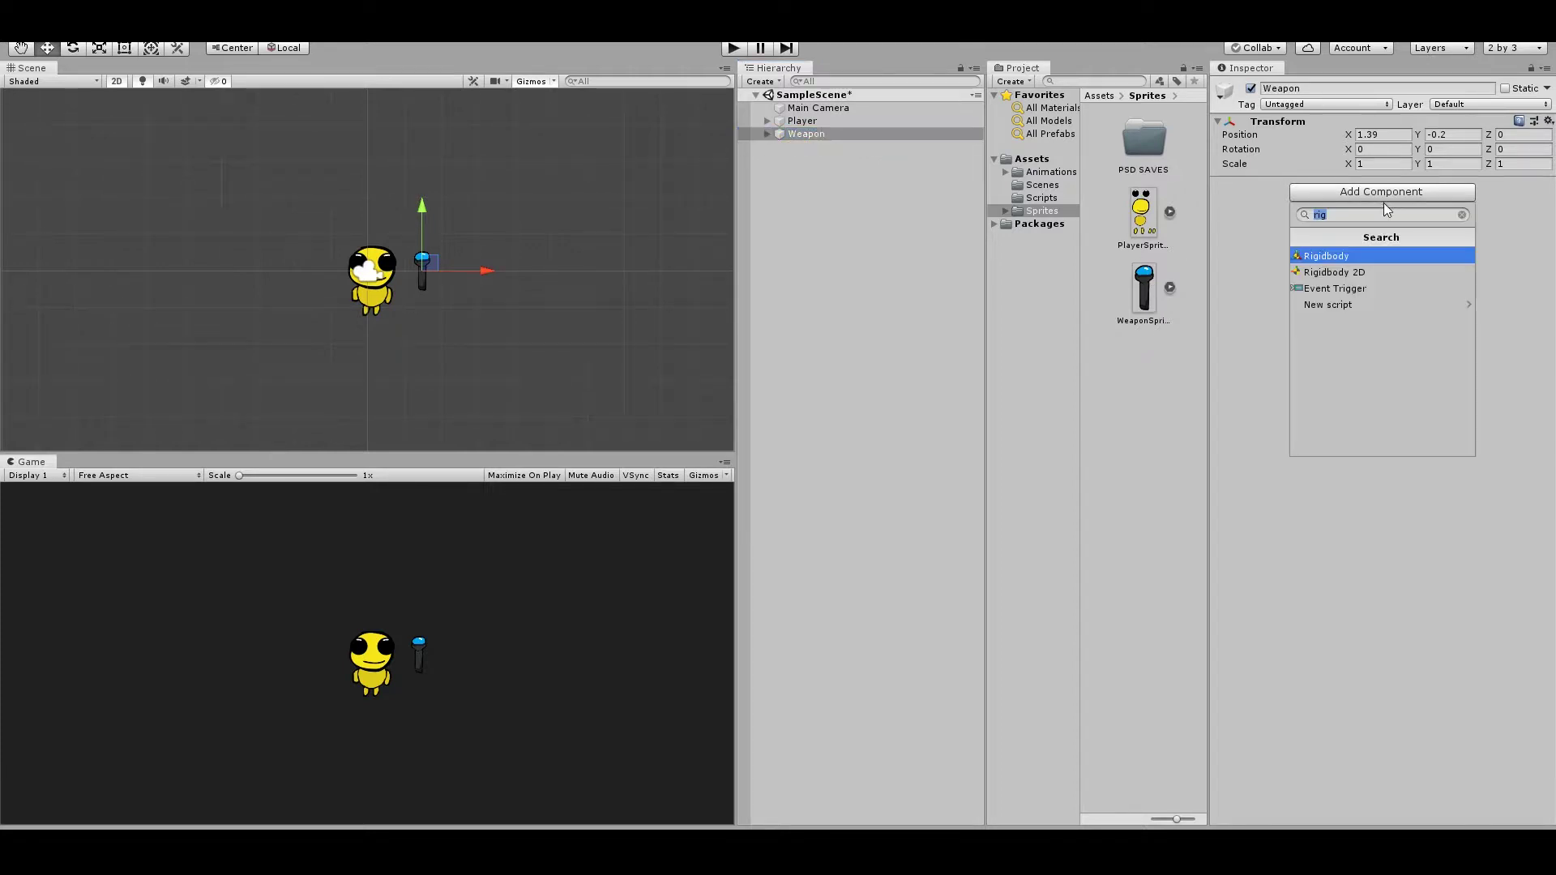
{"action": "type", "text": "Wea"}
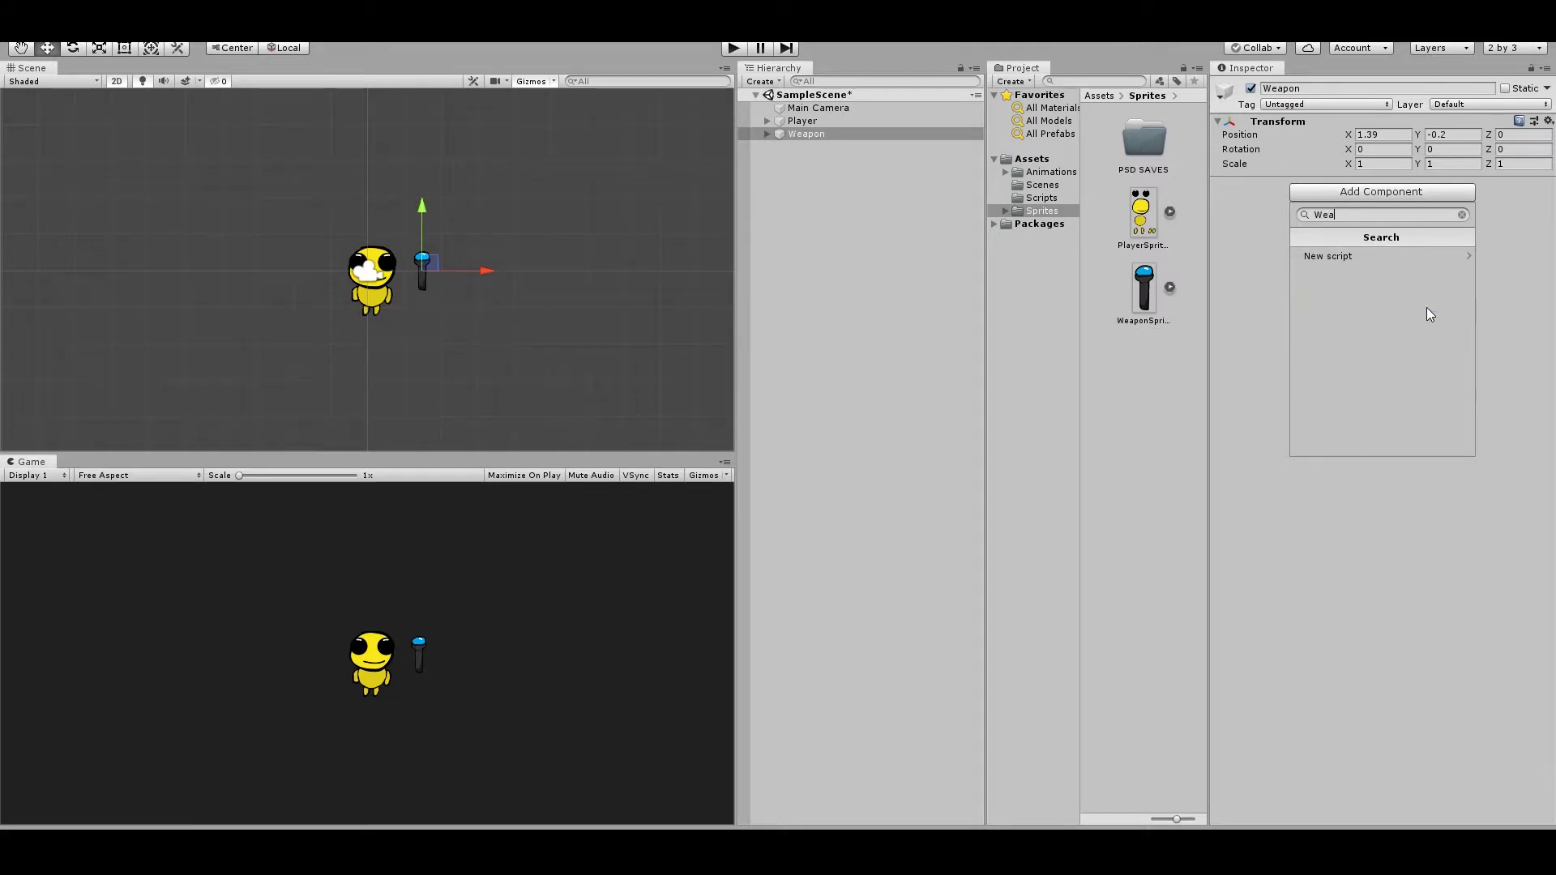
{"action": "type", "text": "ponCo"}
{"action": "type", "text": "ntroller"}
{"action": "left_click", "coordinate": [1376, 257]}
{"action": "left_click", "coordinate": [1375, 440]}
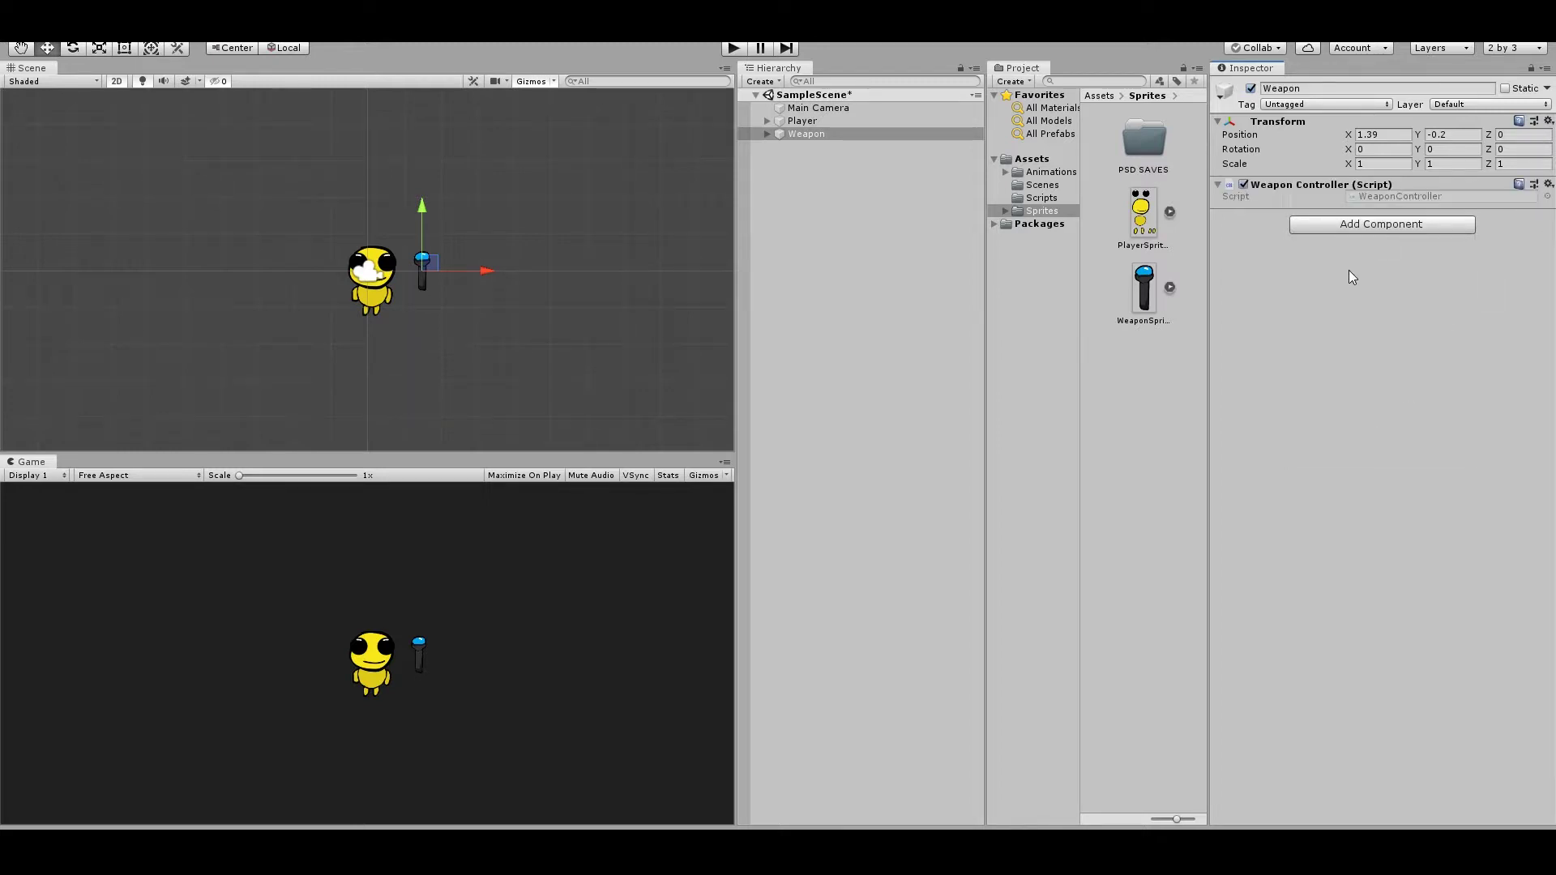
{"action": "double_click", "coordinate": [1392, 199]}
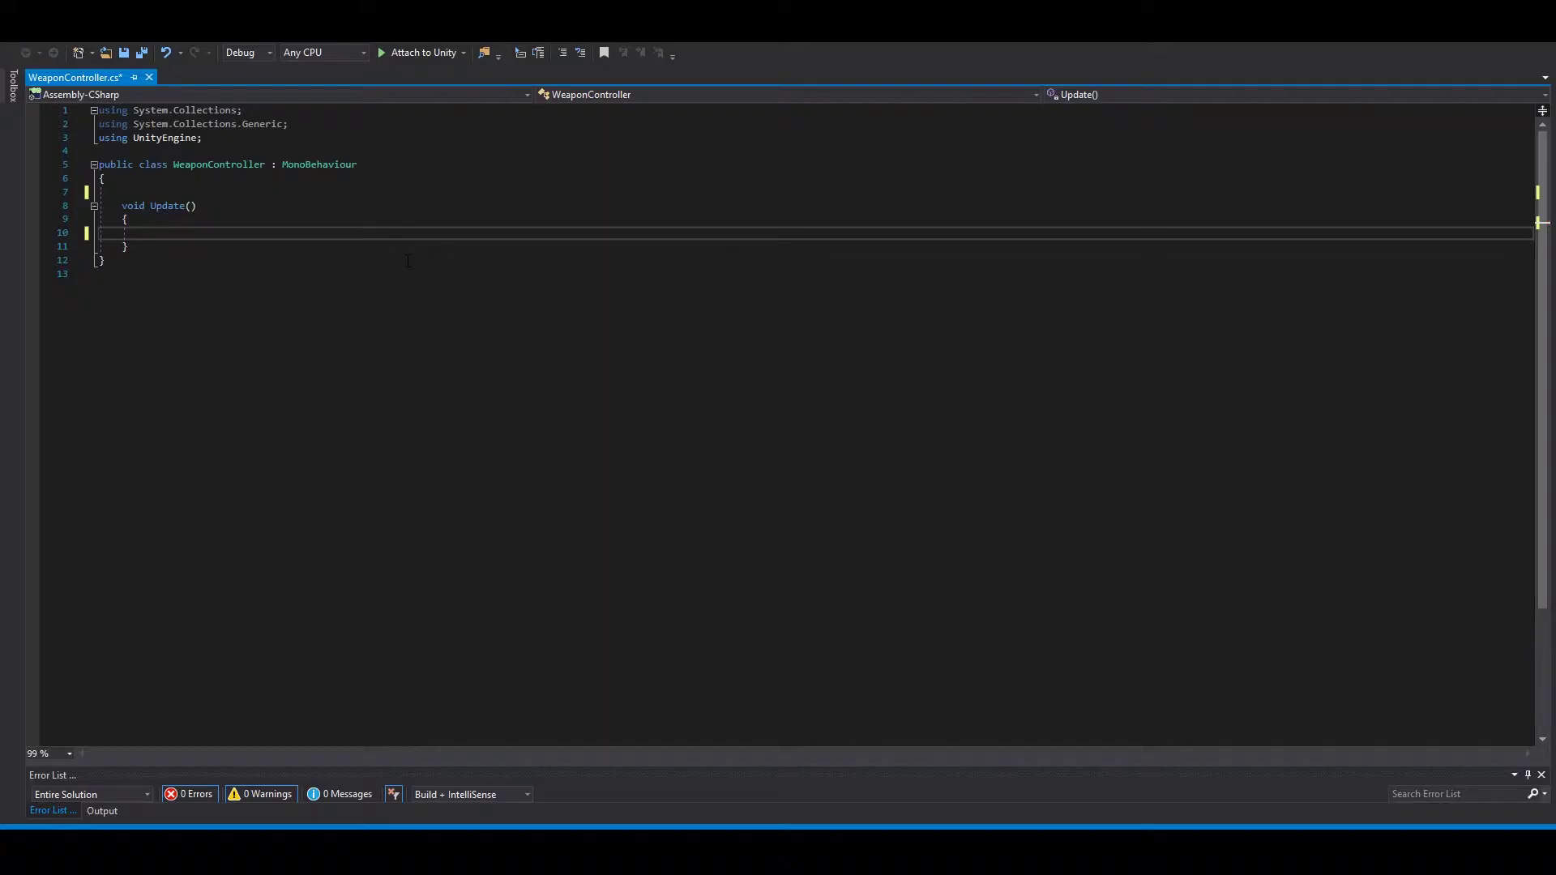
{"action": "type", "text": "Vector2"}
{"action": "type", "text": " dir = Camera.main.ScreenToWorldPoint"}
{"action": "type", "text": "(Input.mousePosition);"}
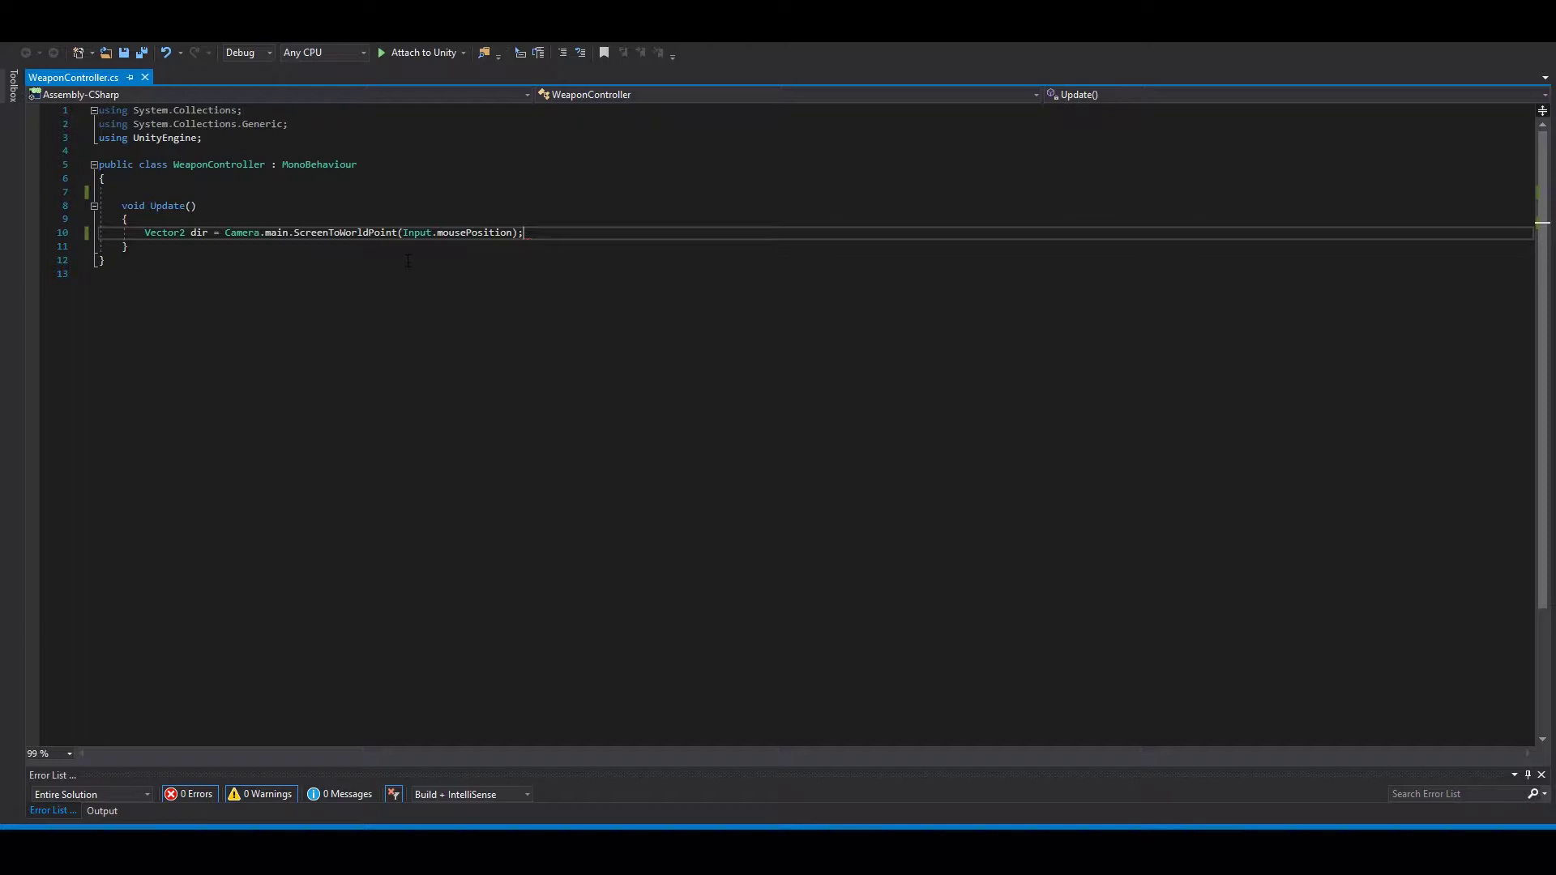
Finish 'dir' as mouse position minus transform.position and add 'float angle = Mathf.Atan2(dir.y, dir.x) * Mathf.Rad2Deg;'
{"action": "key", "text": "BackSpace"}
{"action": "type", "text": "- transform.position;"}
{"action": "key", "text": "Return"}
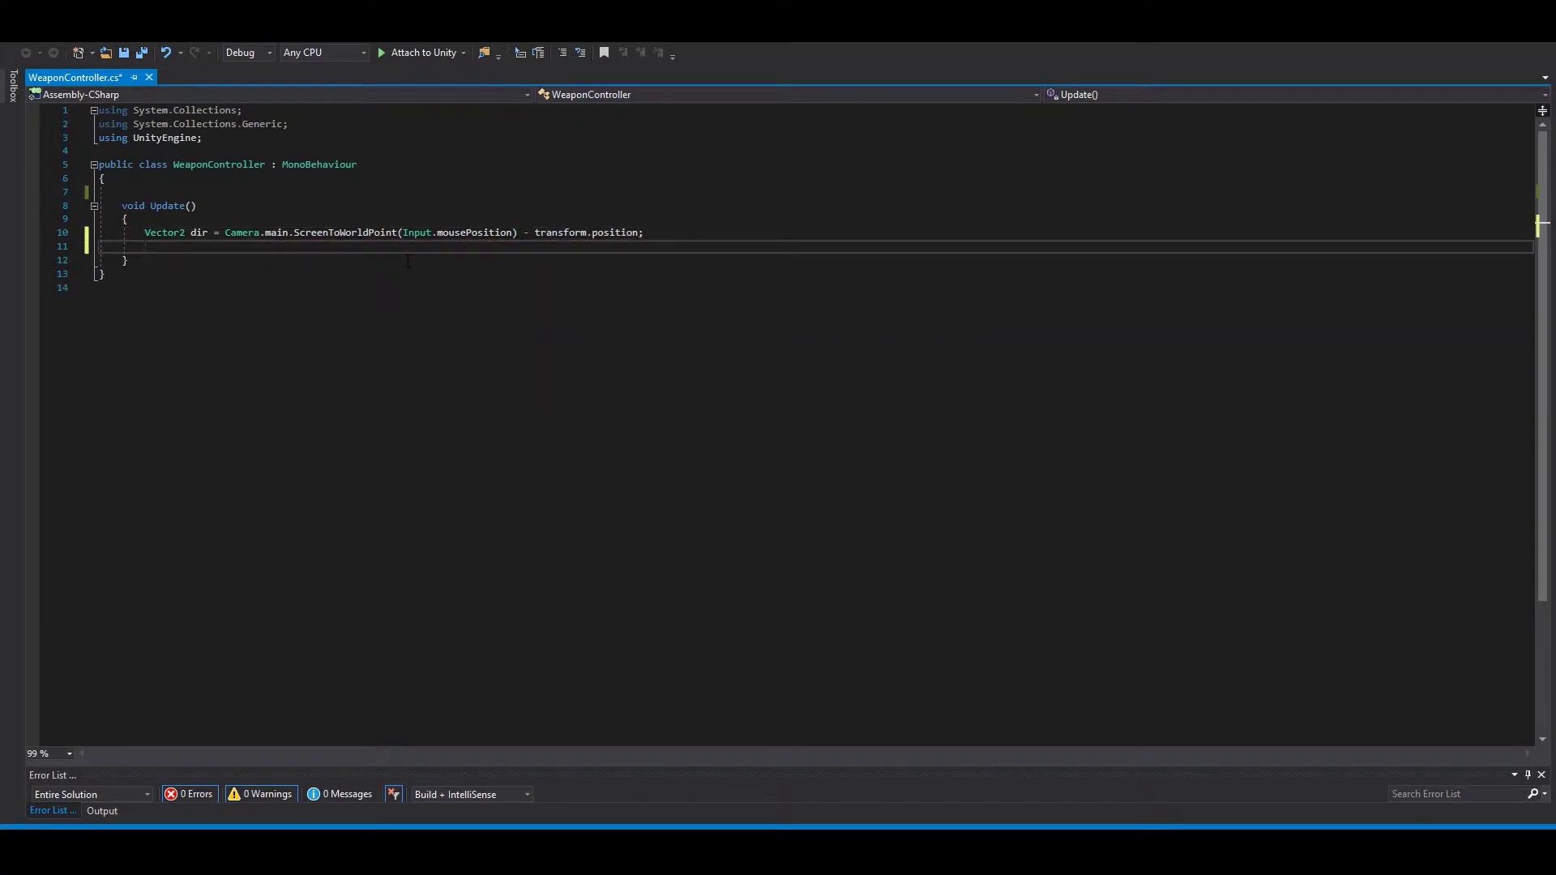
{"action": "type", "text": "float angle "}
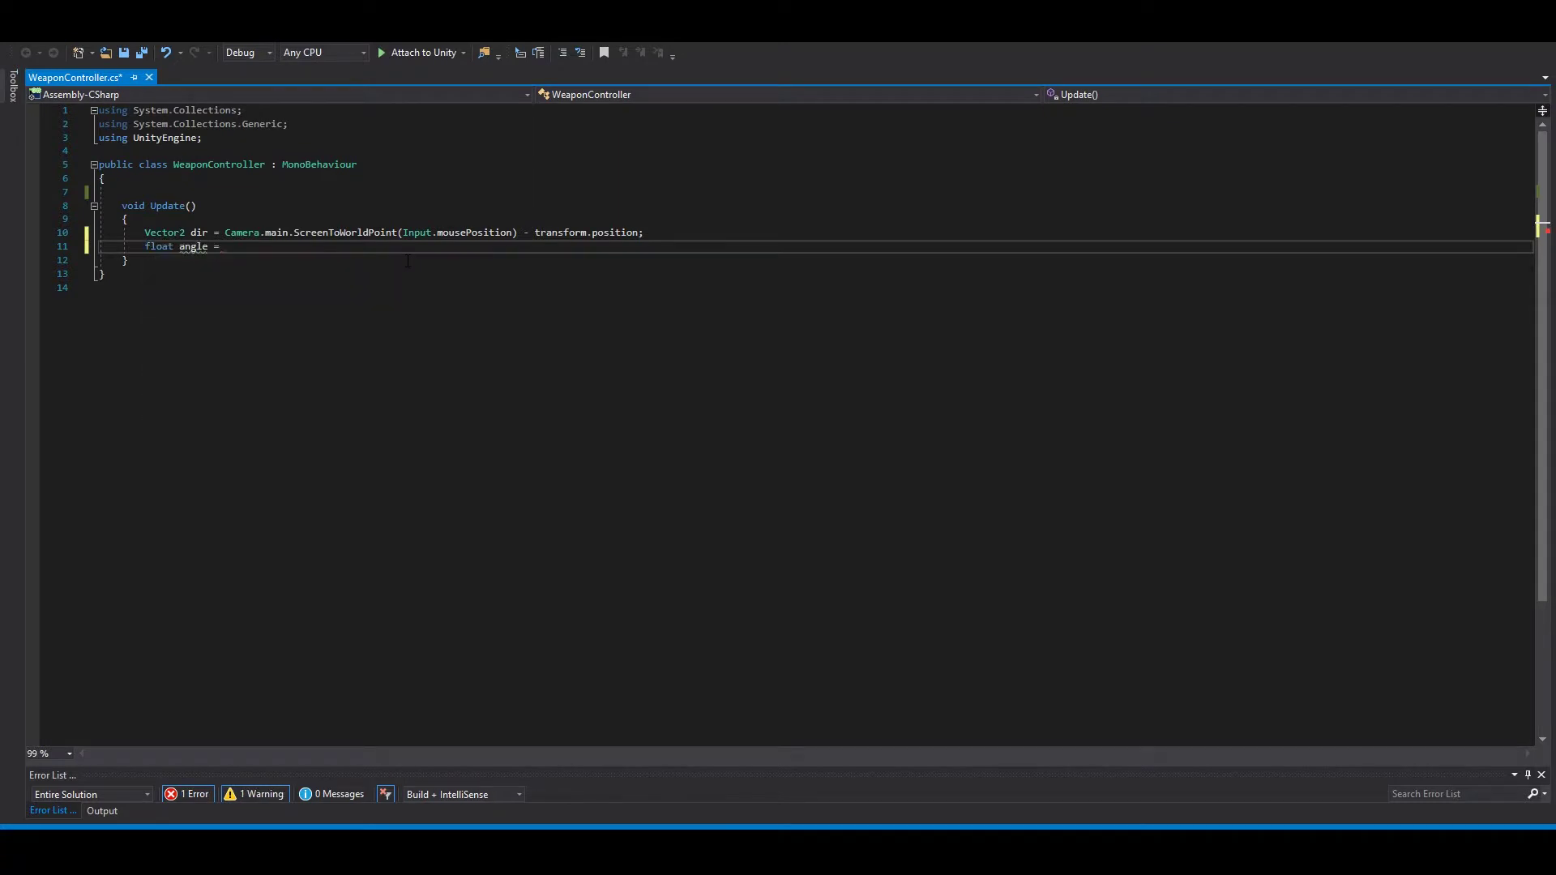
{"action": "type", "text": "= Mathf.Atan2(d"}
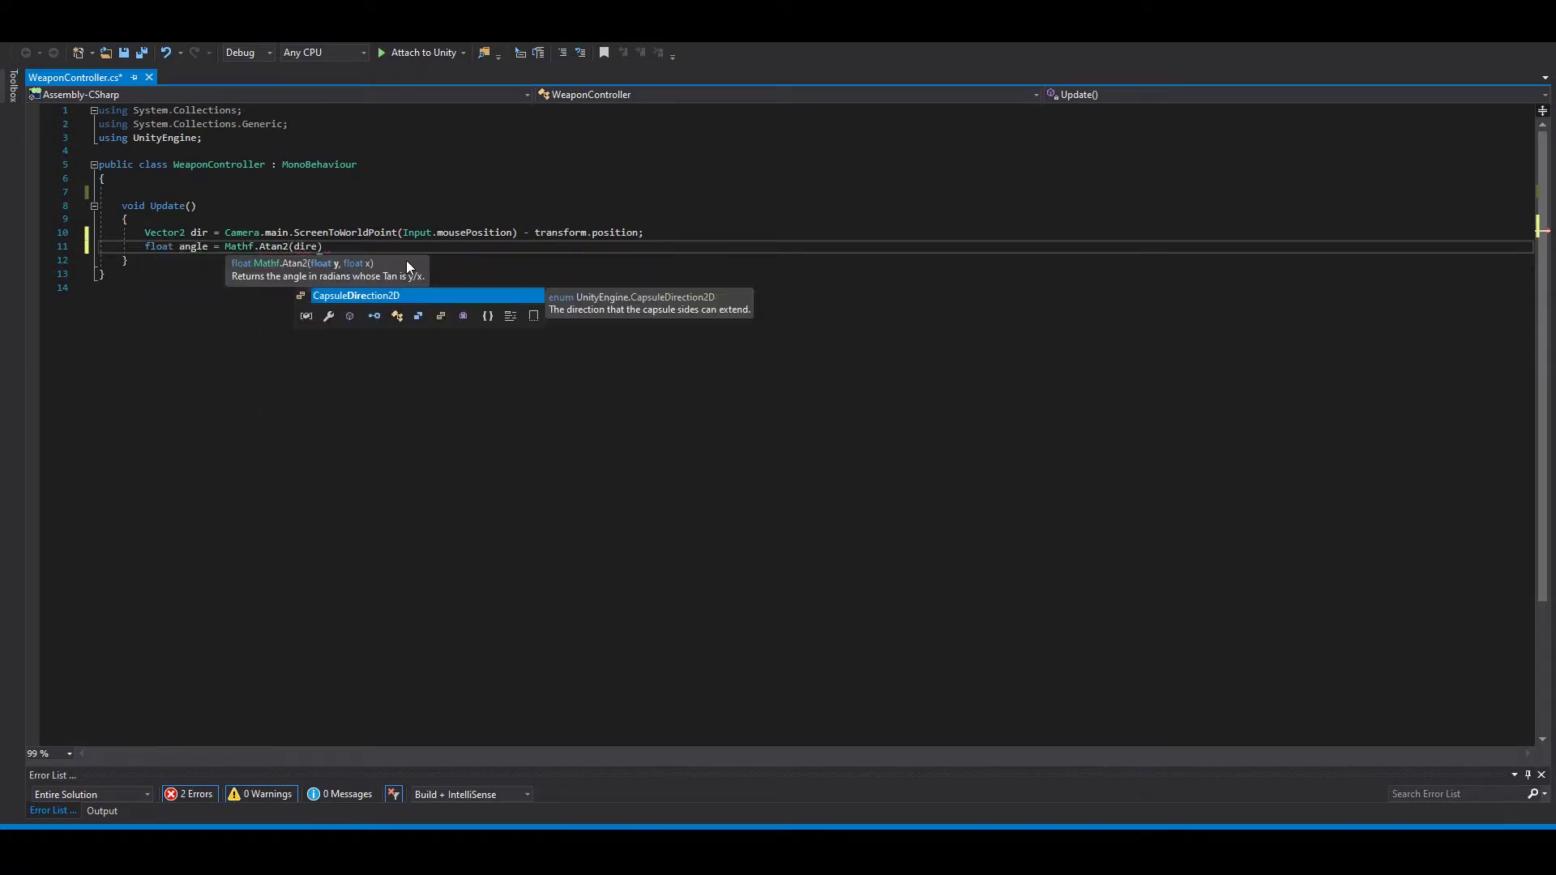
{"action": "type", "text": "irec"}
{"action": "key", "text": "BackSpace"}
{"action": "key", "text": "BackSpace"}
{"action": "type", "text": ".y, "}
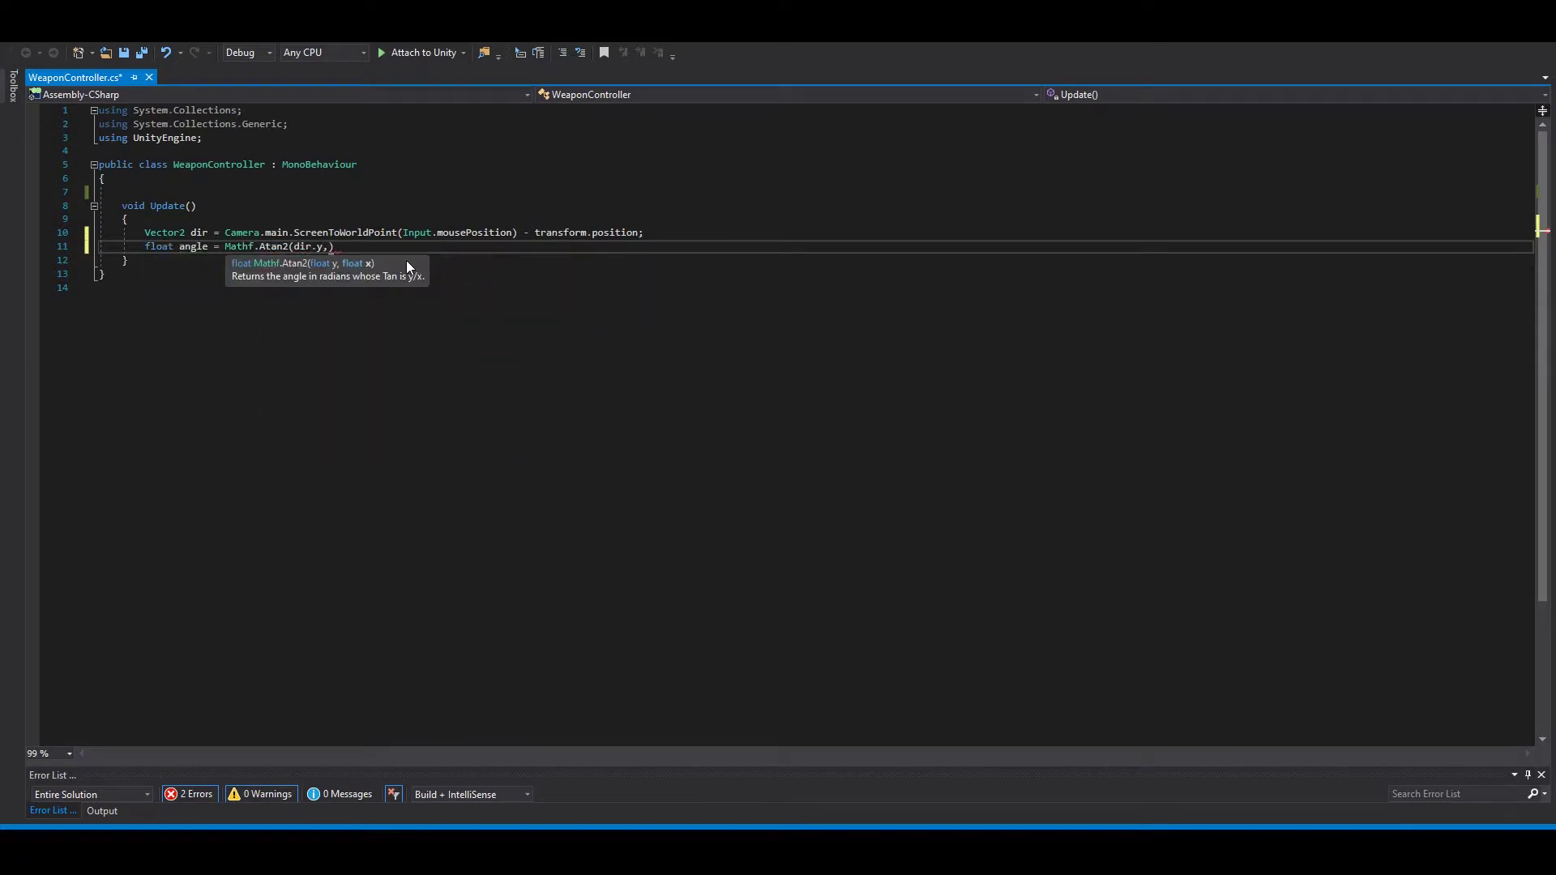
{"action": "type", "text": "dir.x) * "}
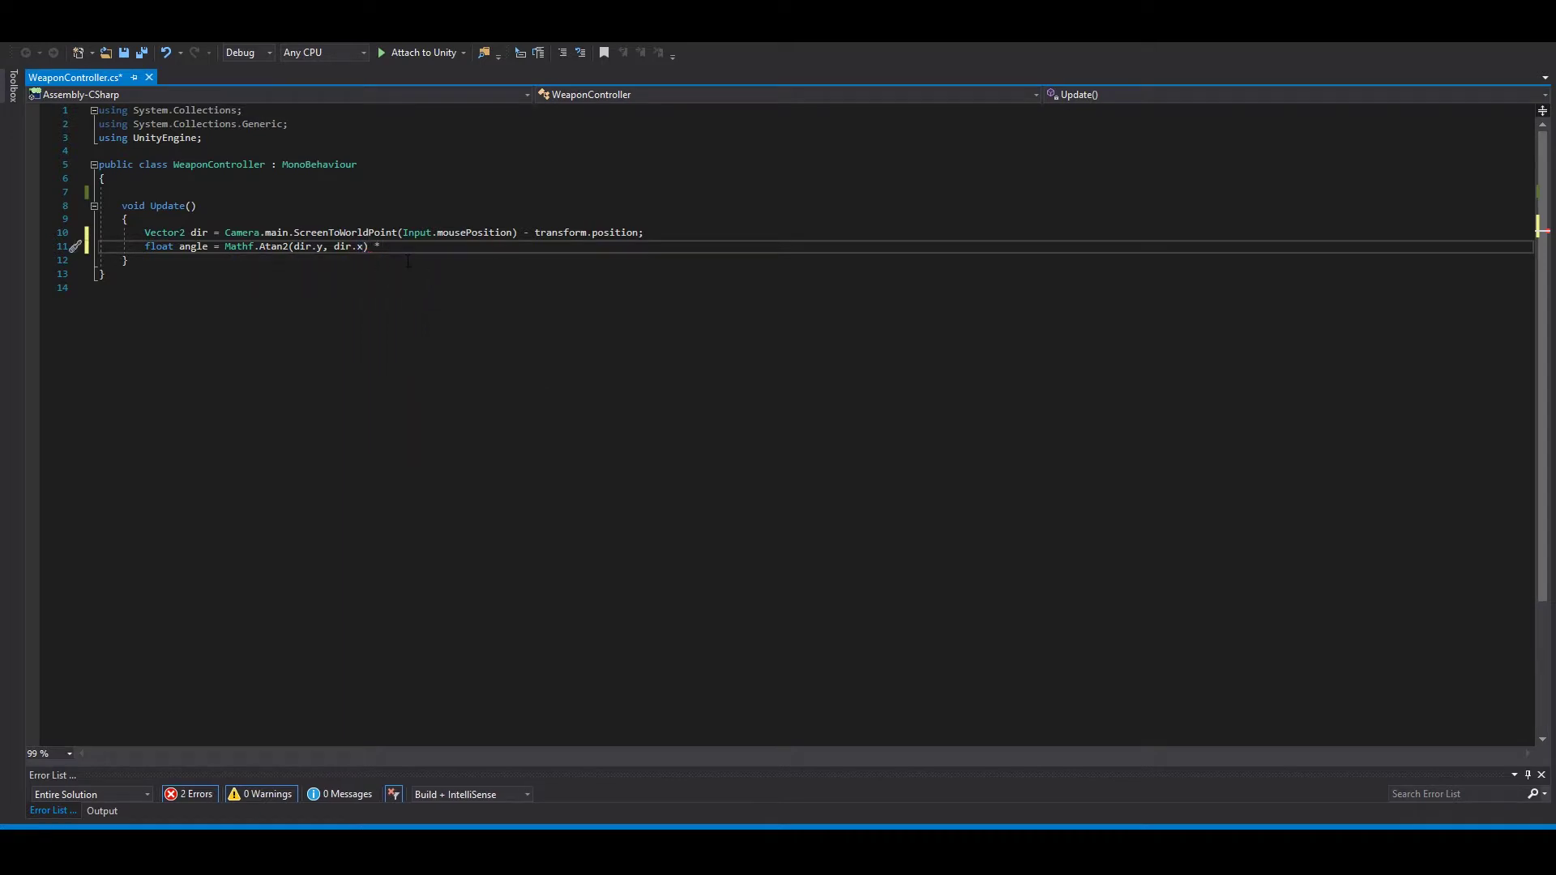
{"action": "type", "text": "Mathf.Rad2Deg;"}
{"action": "key", "text": "Left"}
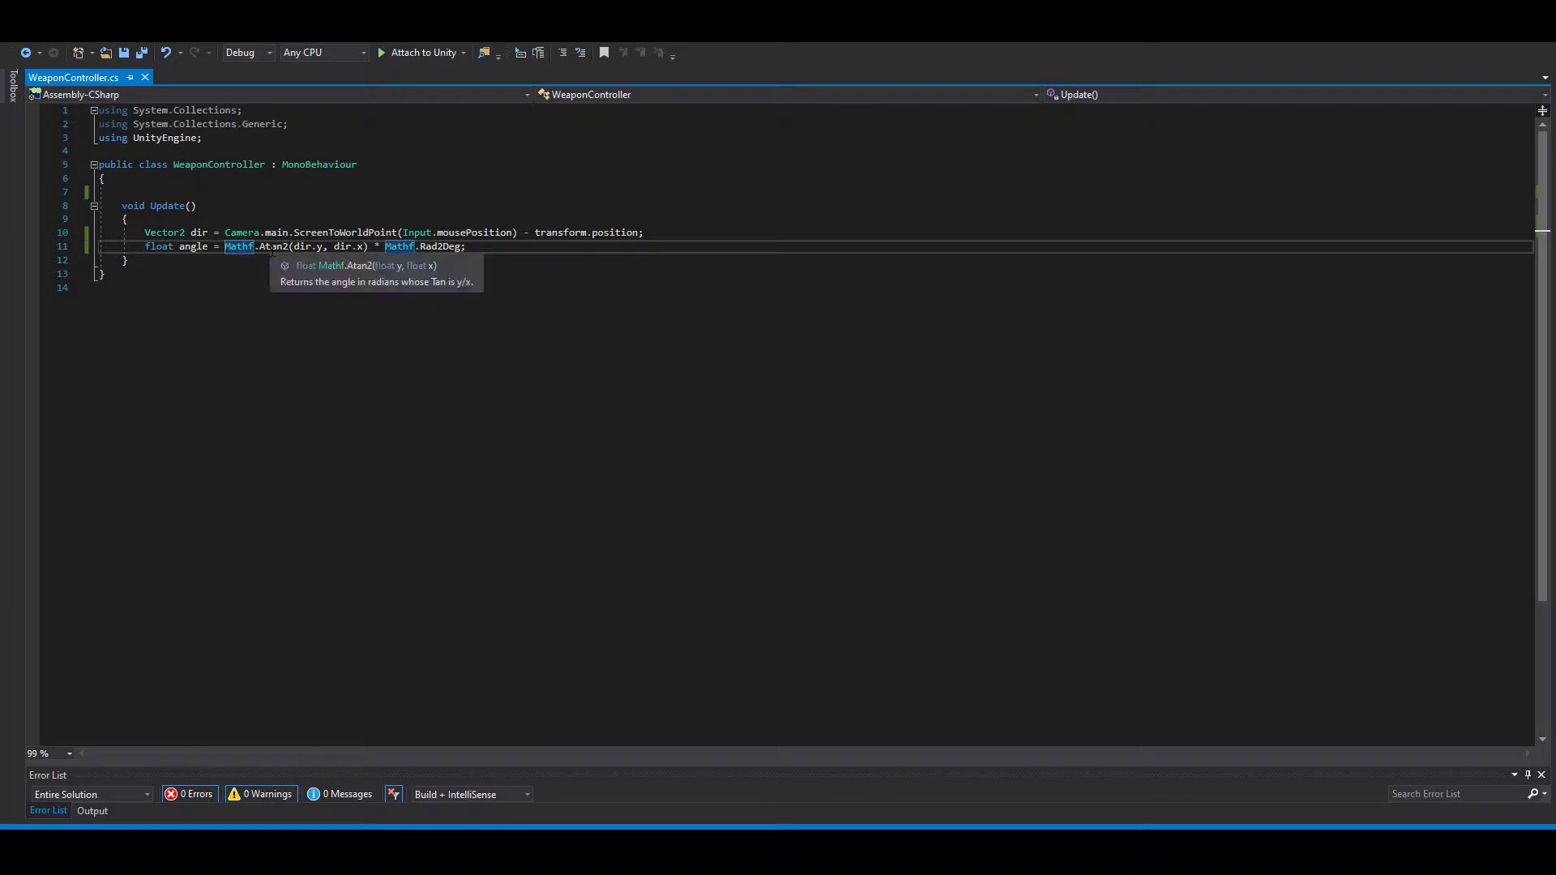
{"action": "mouse_move", "coordinate": [272, 248]}
{"action": "double_click", "coordinate": [272, 247]}
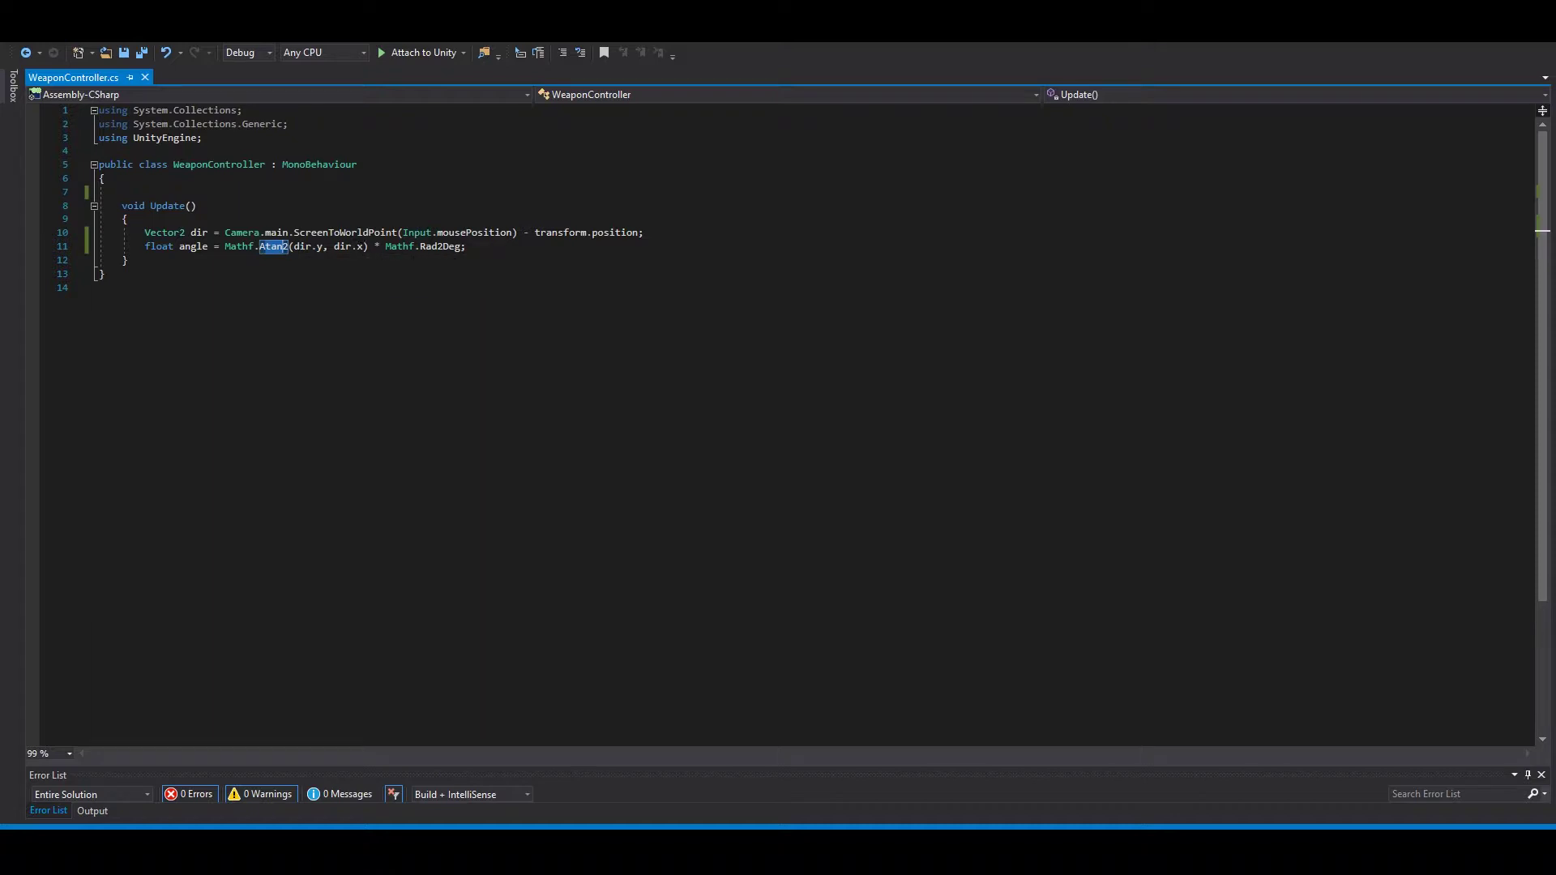
{"action": "left_click_drag", "start_coordinate": [385, 246], "coordinate": [463, 245]}
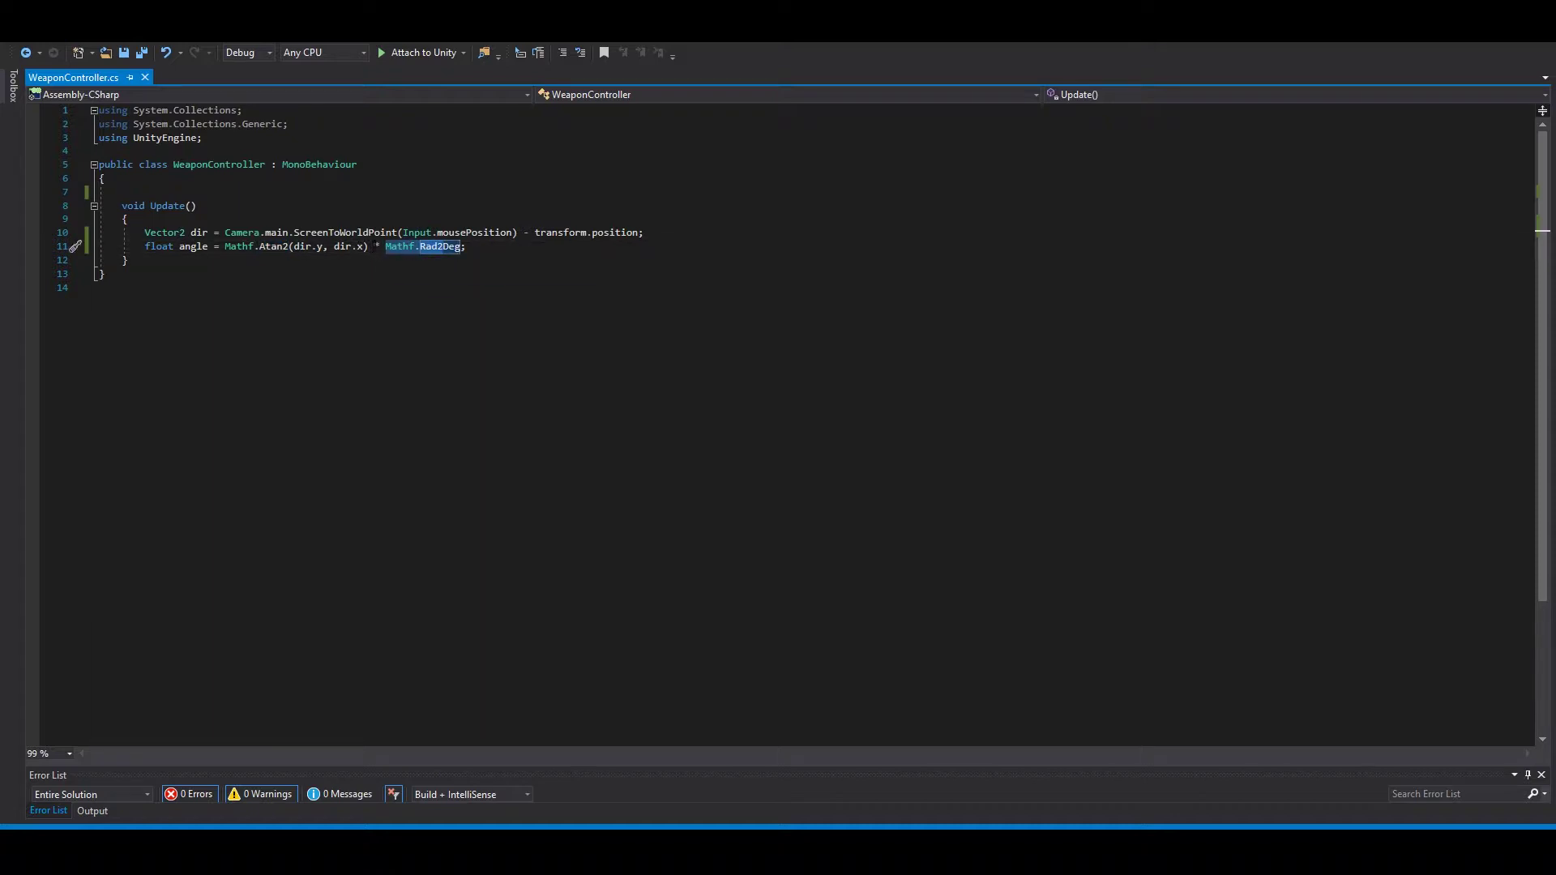
{"action": "left_click", "coordinate": [375, 247]}
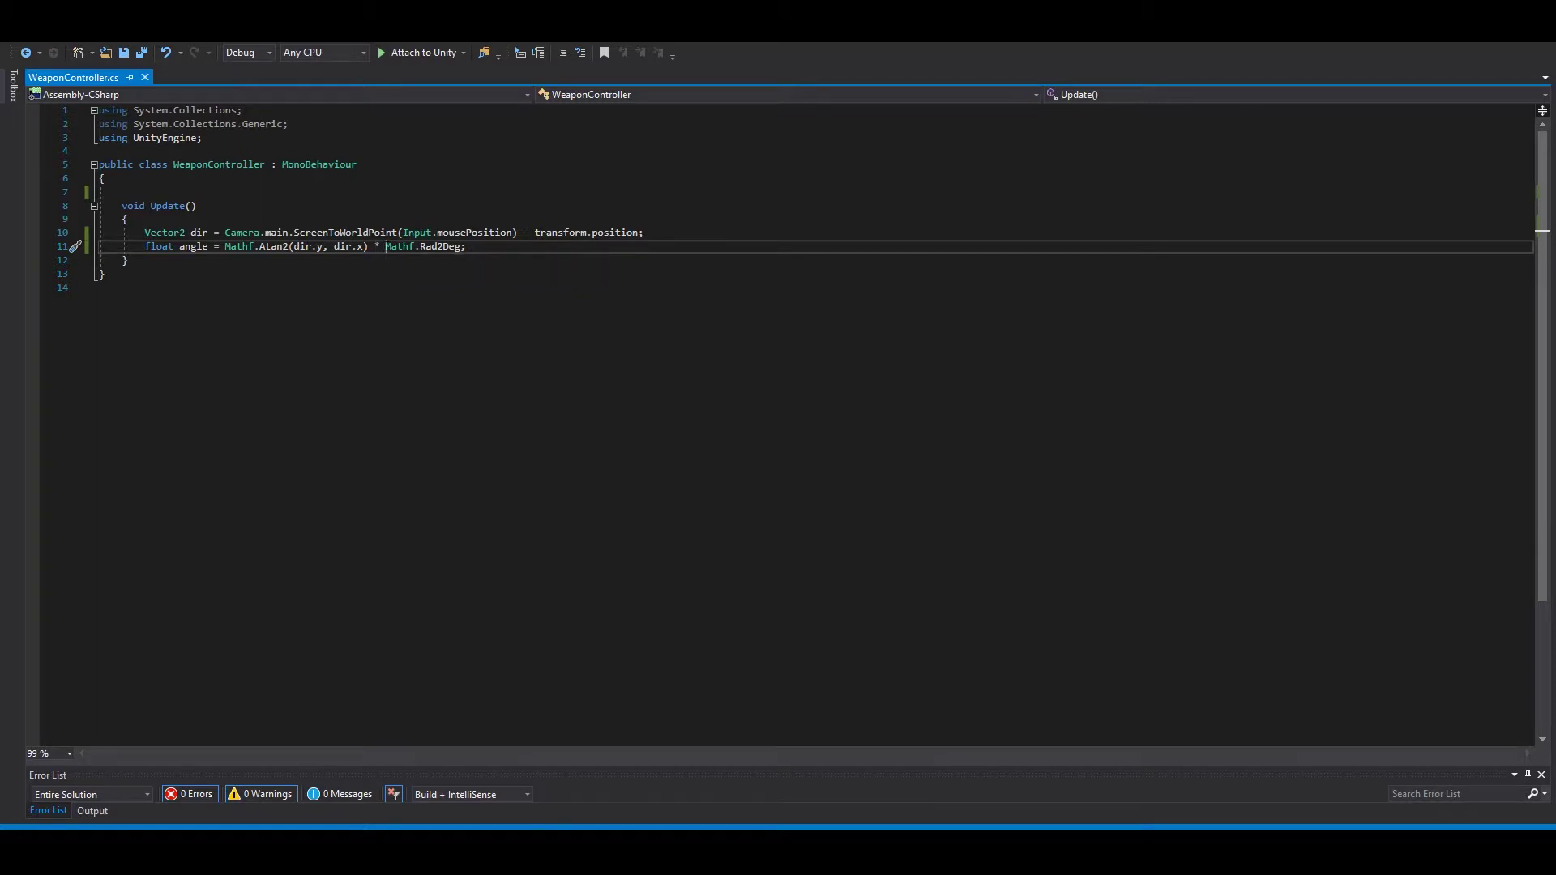
{"action": "left_click_drag", "start_coordinate": [386, 245], "coordinate": [464, 246]}
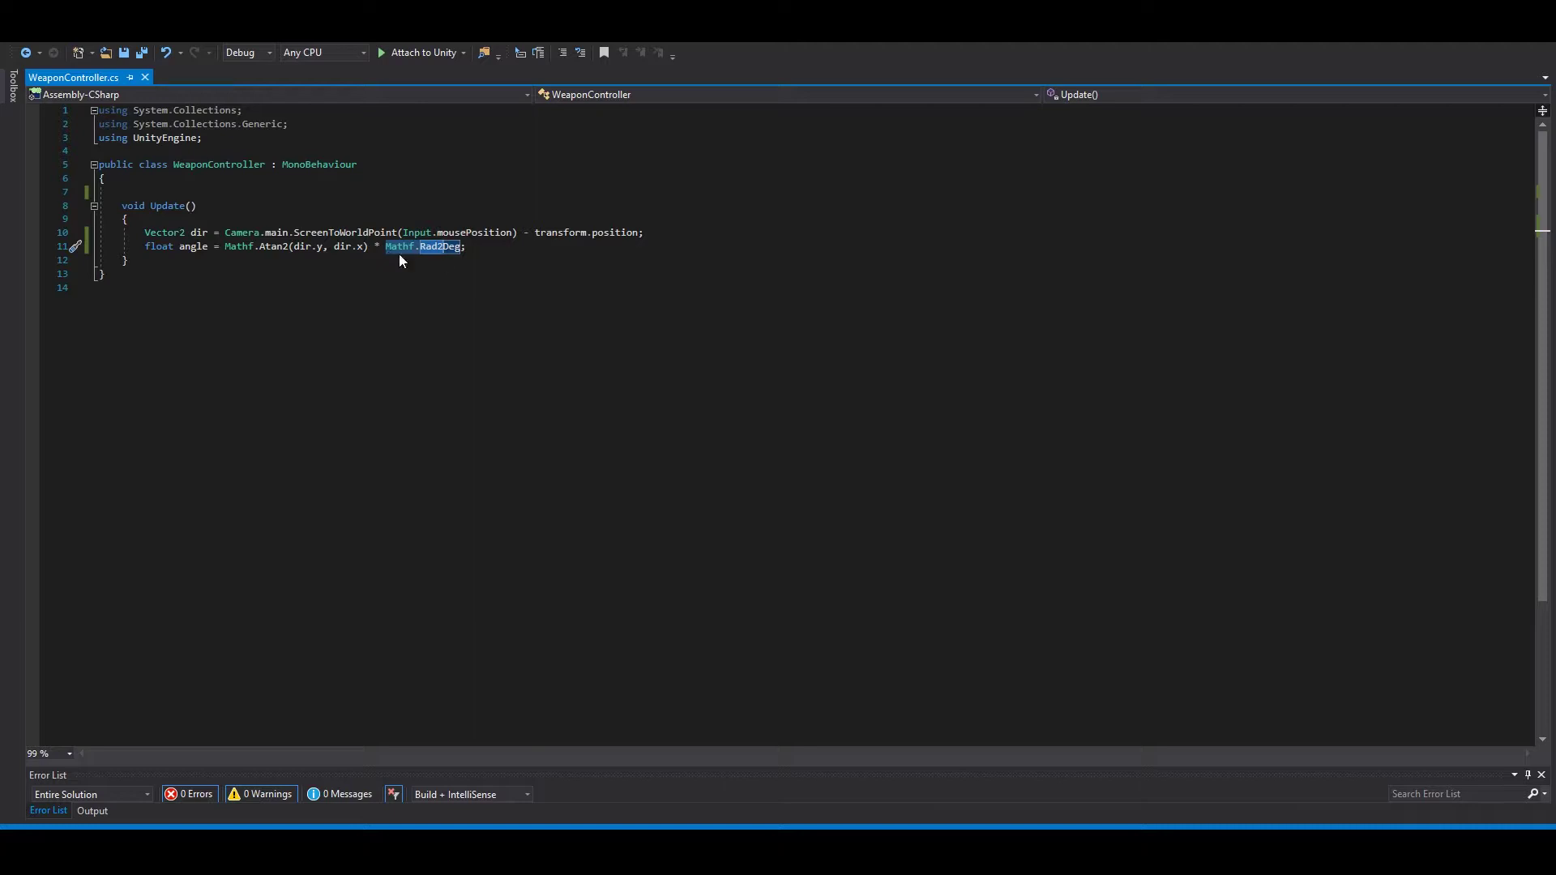
{"action": "left_click", "coordinate": [482, 249]}
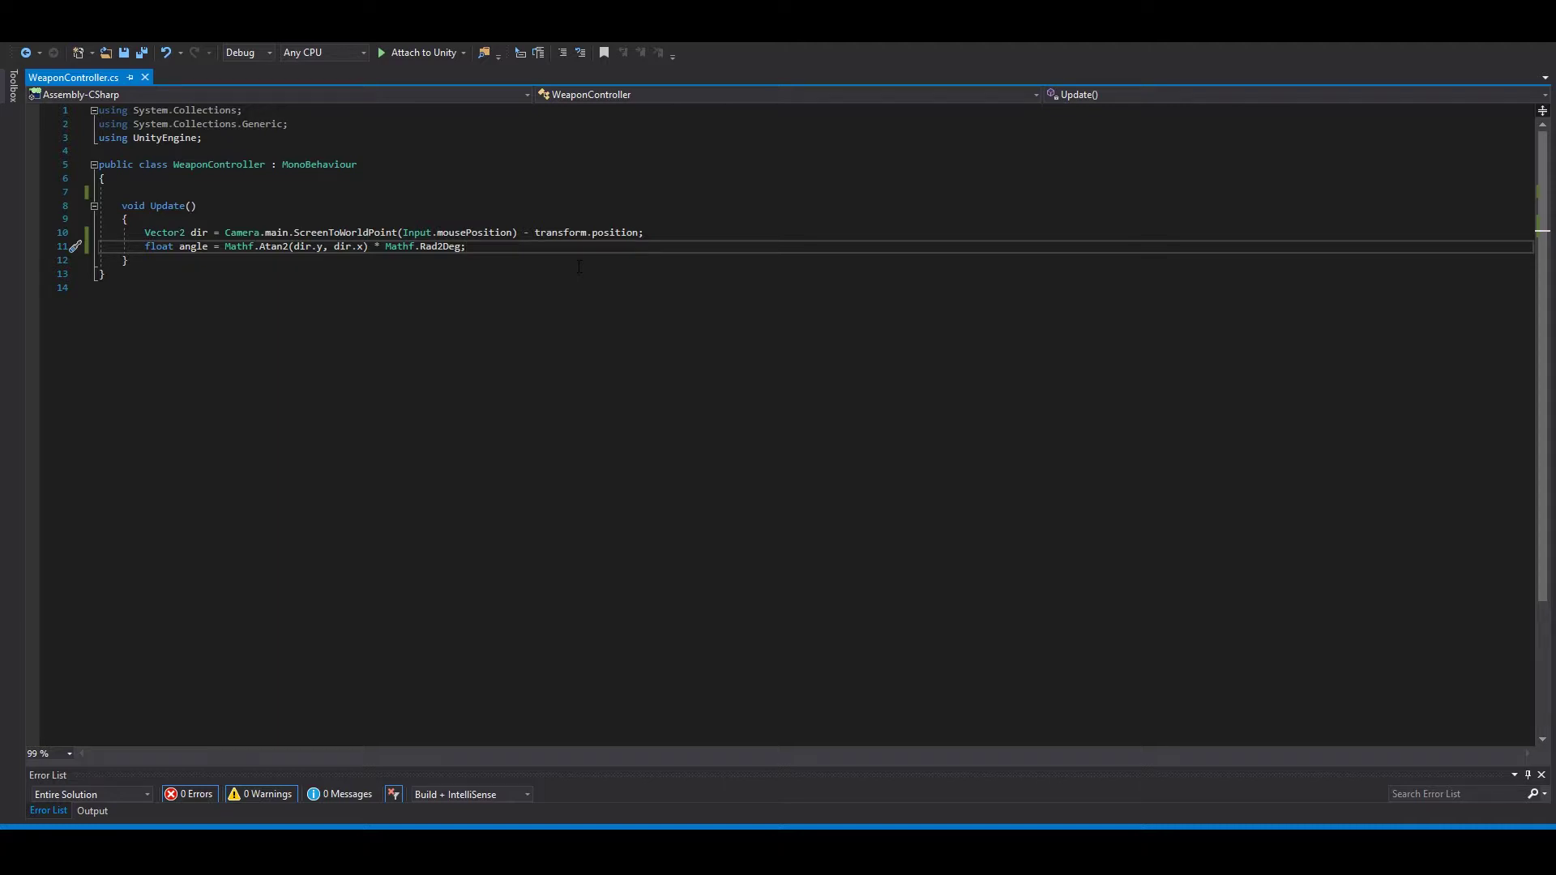
Add 'Quaternion rotation = Quaternion.AngleAxis(angle - 90, Vector3.forward);' below the angle line and save
{"action": "key", "text": "Return"}
{"action": "type", "text": "Quaternion "}
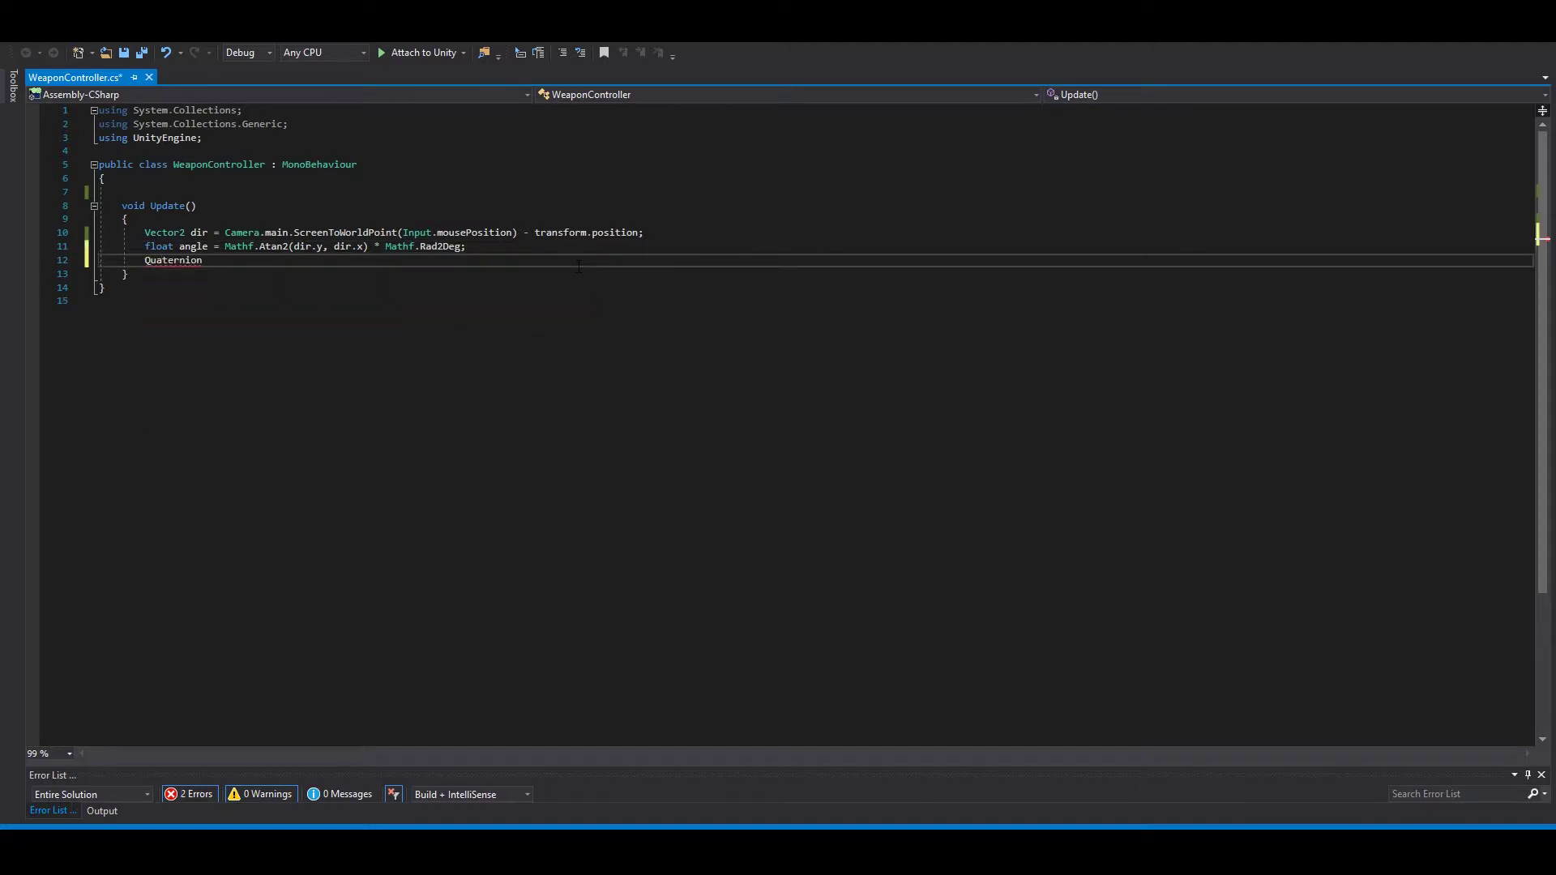
{"action": "type", "text": "rotation = Quaternion.AngleAxis("}
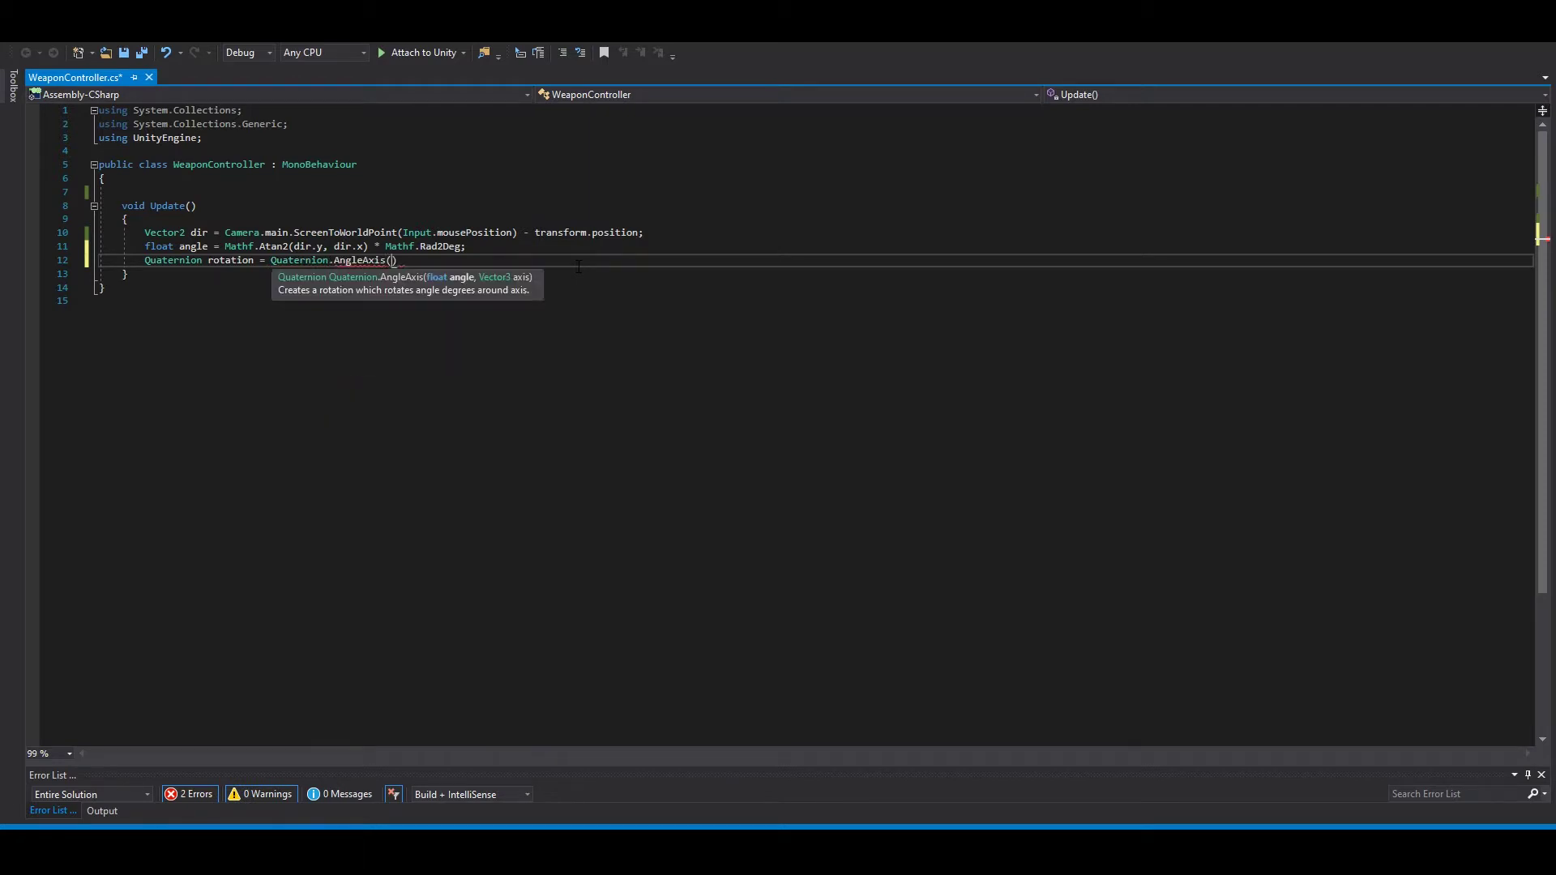
{"action": "type", "text": "angle, Vec"}
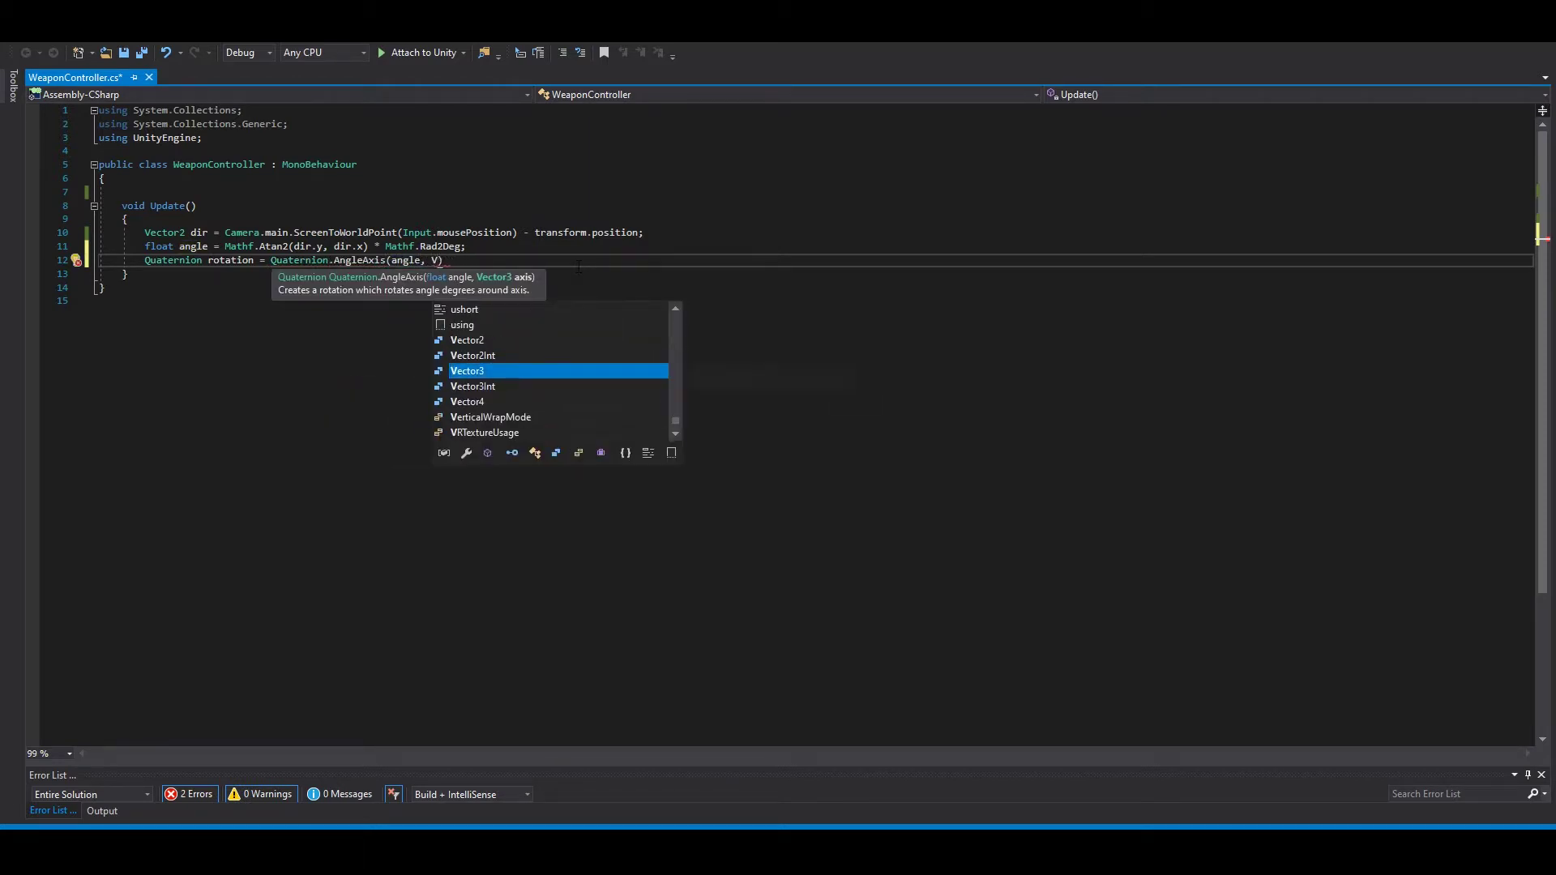
{"action": "type", "text": "tor3.forward)"}
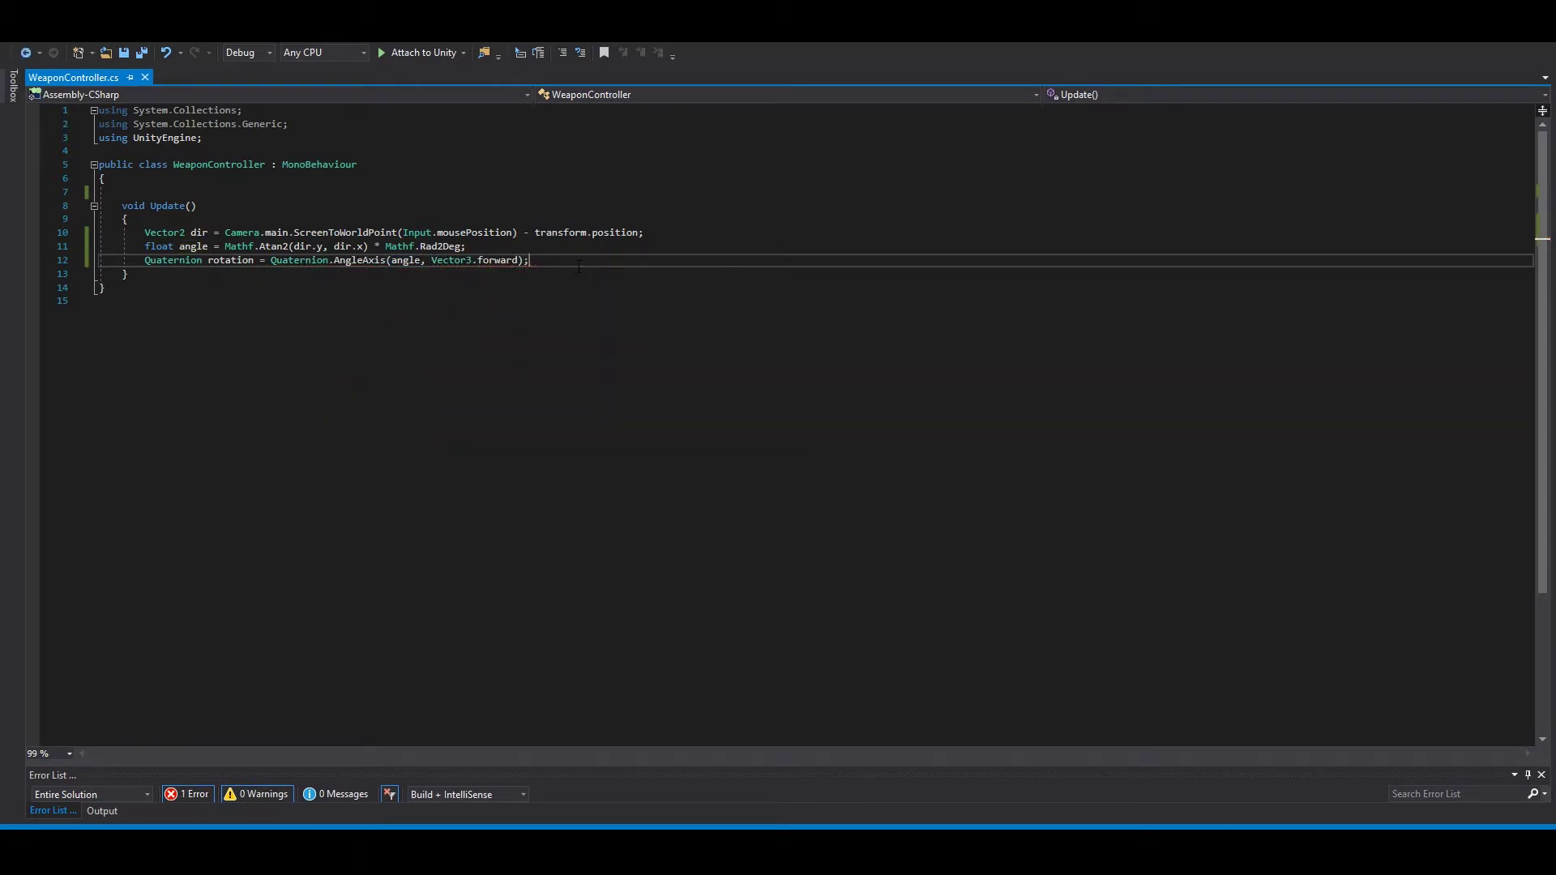
{"action": "type", "text": ";"}
{"action": "key", "text": "ctrl+Left"}
{"action": "key", "text": "ctrl+Left"}
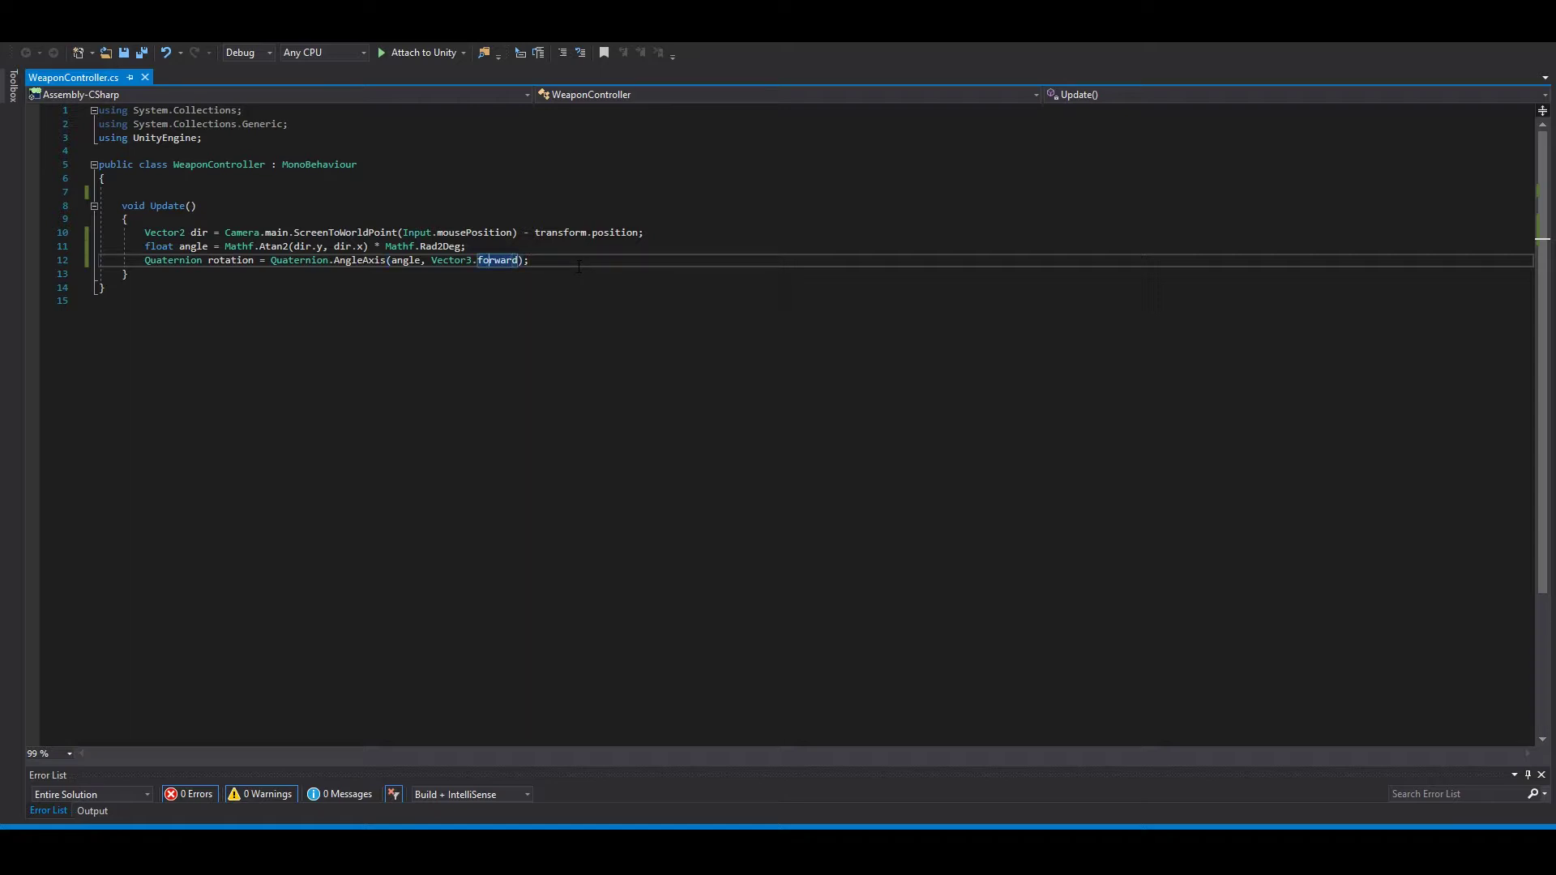
{"action": "key", "text": "ctrl+Left"}
{"action": "key", "text": "ctrl+Left"}
{"action": "key", "text": "ctrl+Left"}
{"action": "key", "text": "ctrl+Left"}
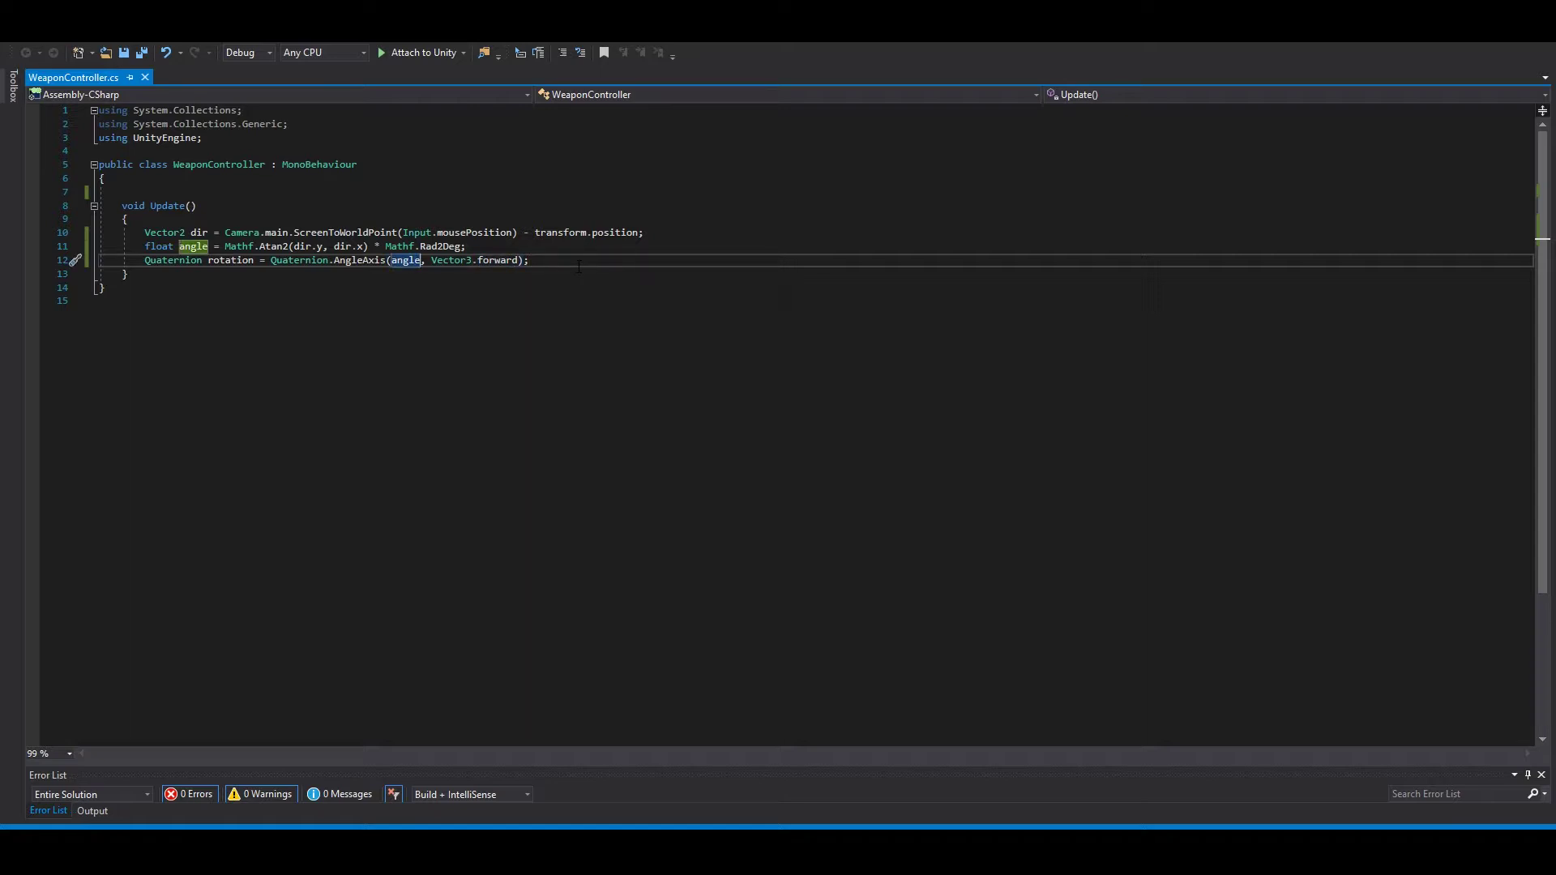
{"action": "type", "text": "-"}
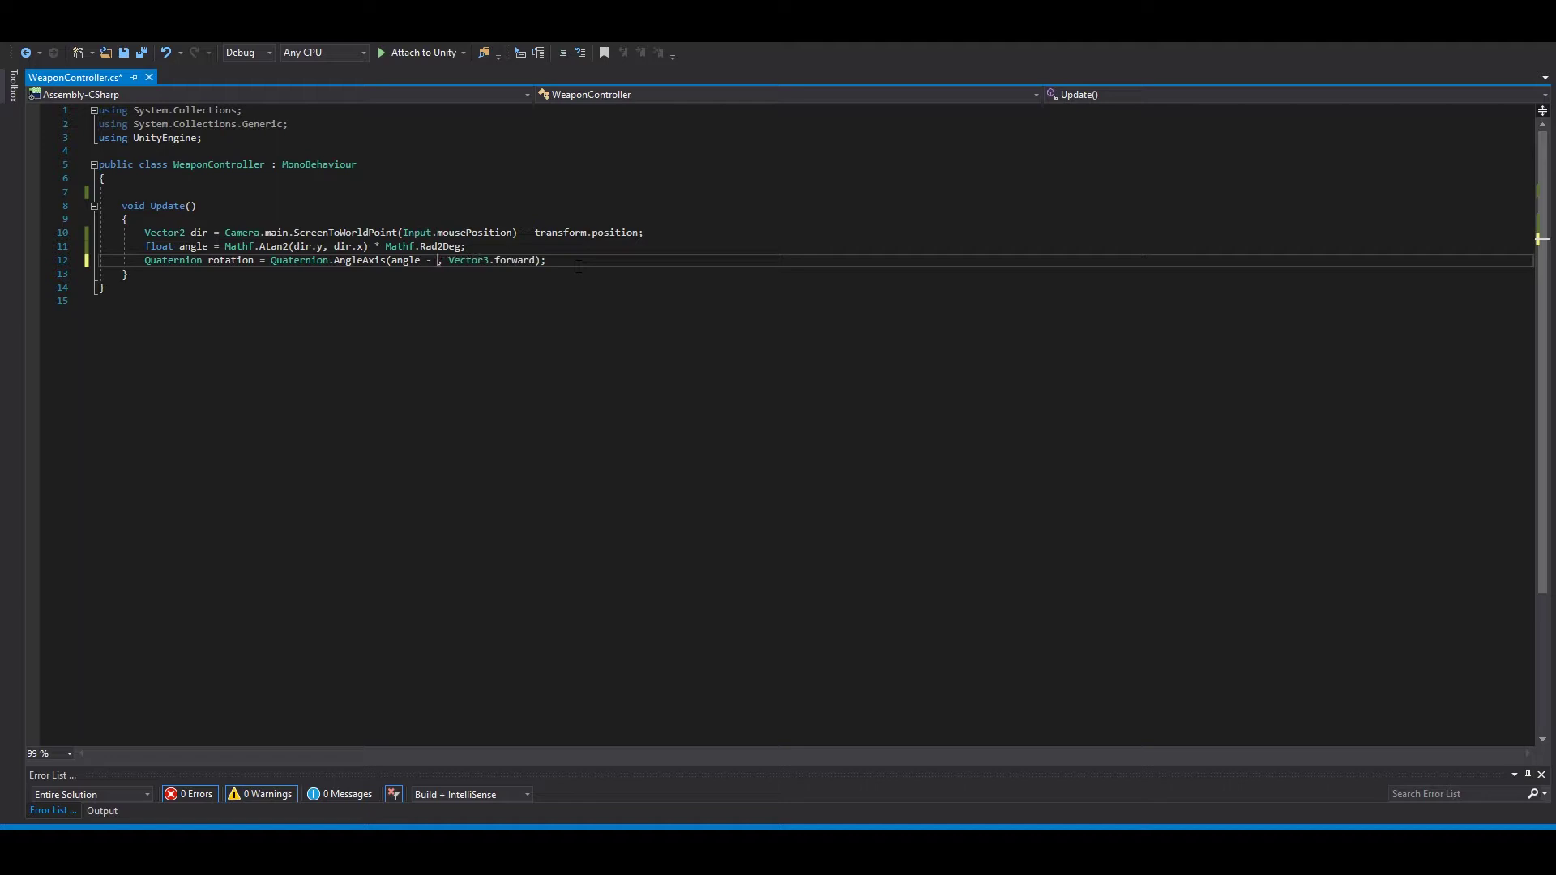
{"action": "type", "text": " 90"}
{"action": "key", "text": "ctrl+s"}
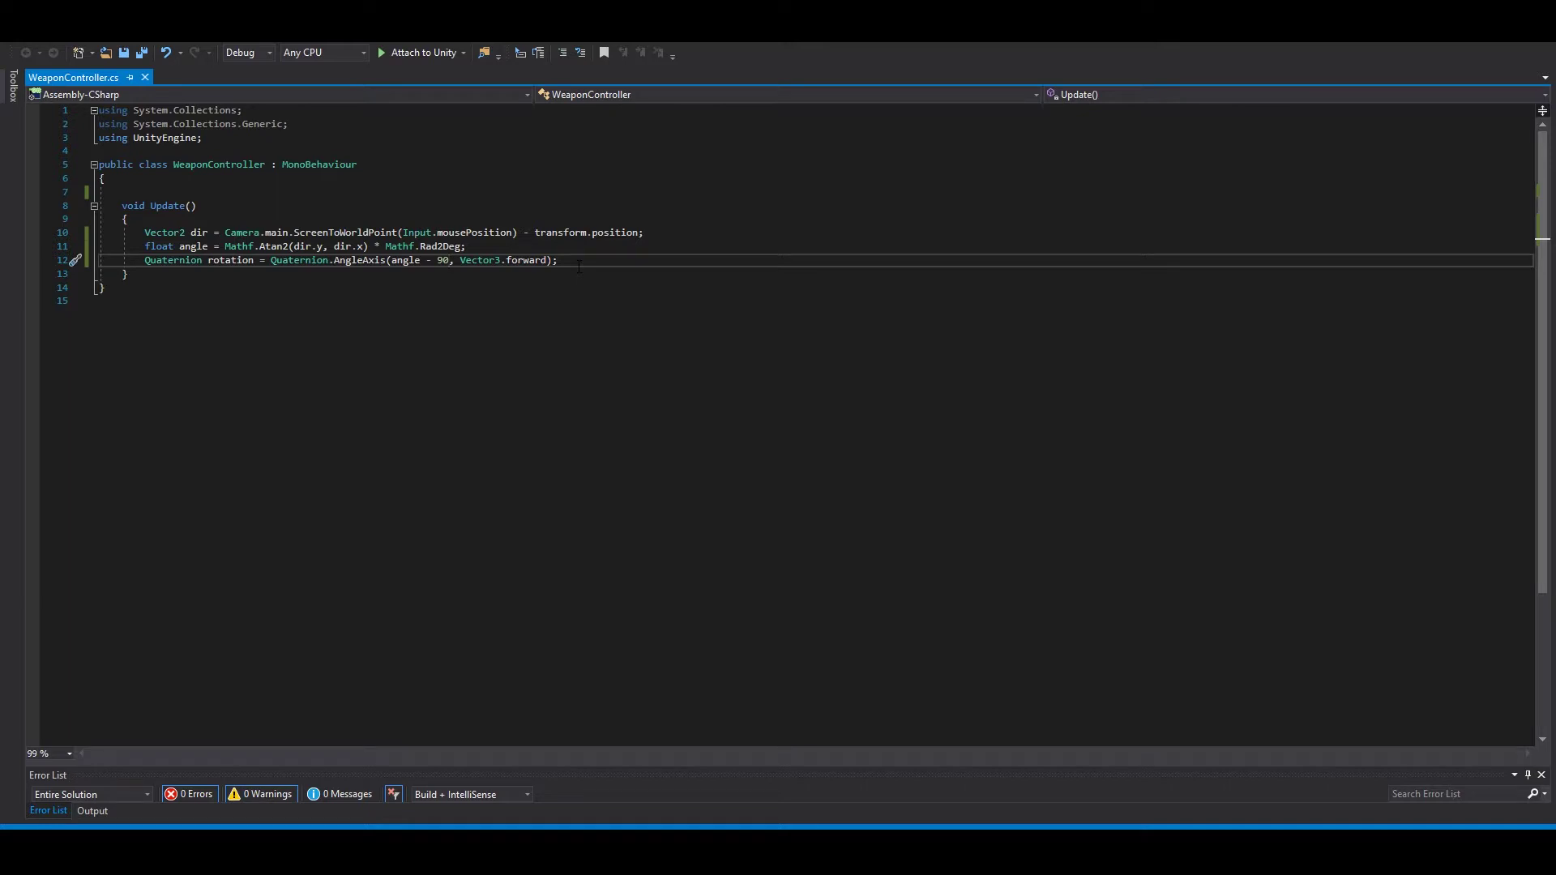
Add 'transform.rotation = rotation;' below the rotation line and save the script
{"action": "key", "text": "Return"}
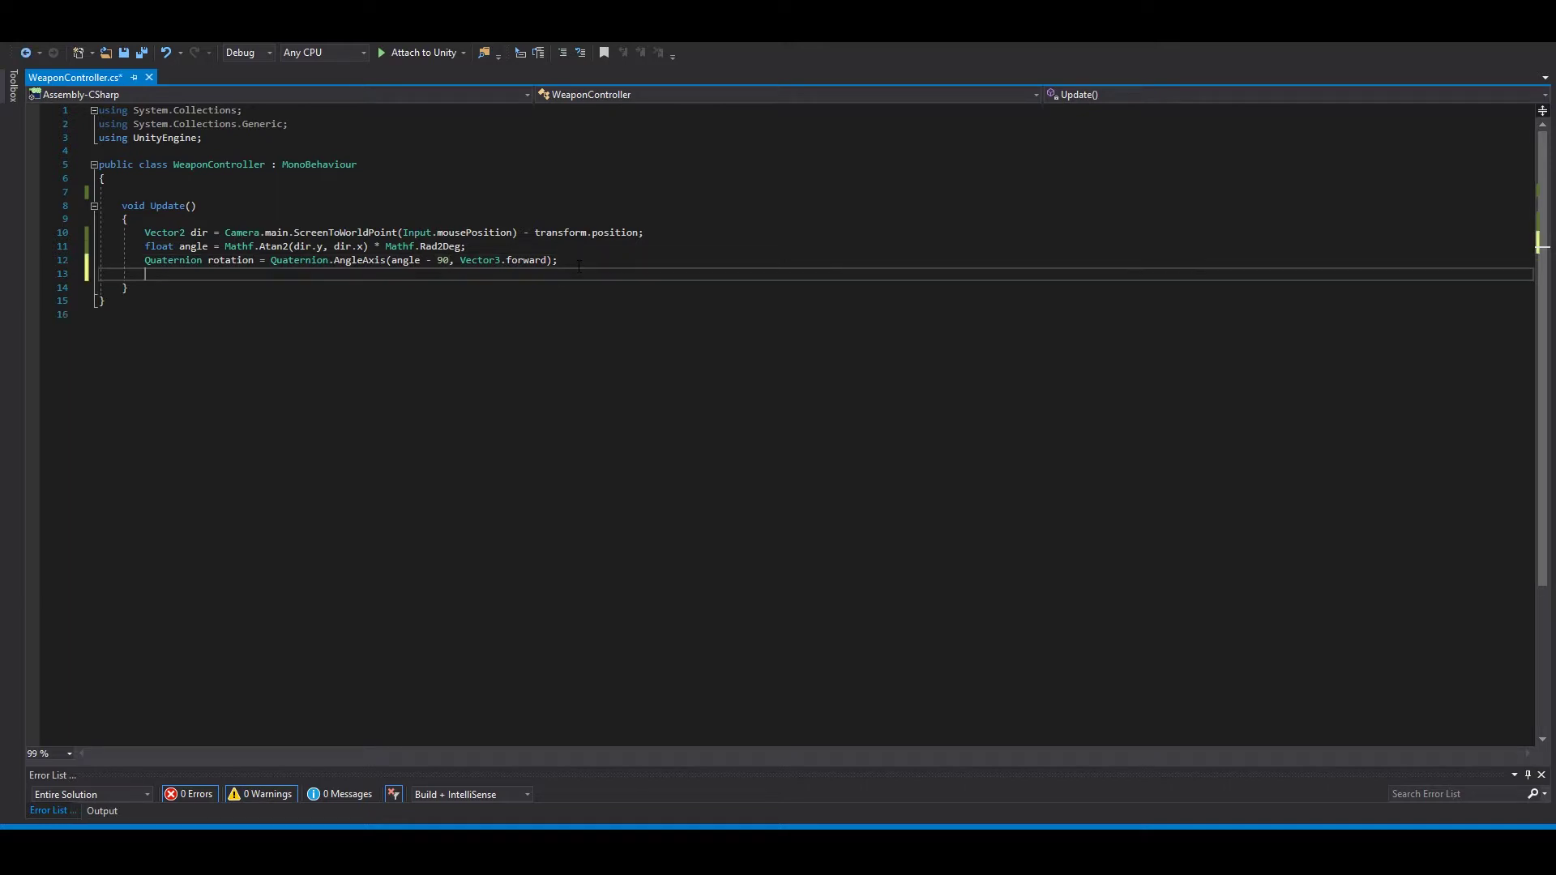
{"action": "type", "text": "tra"}
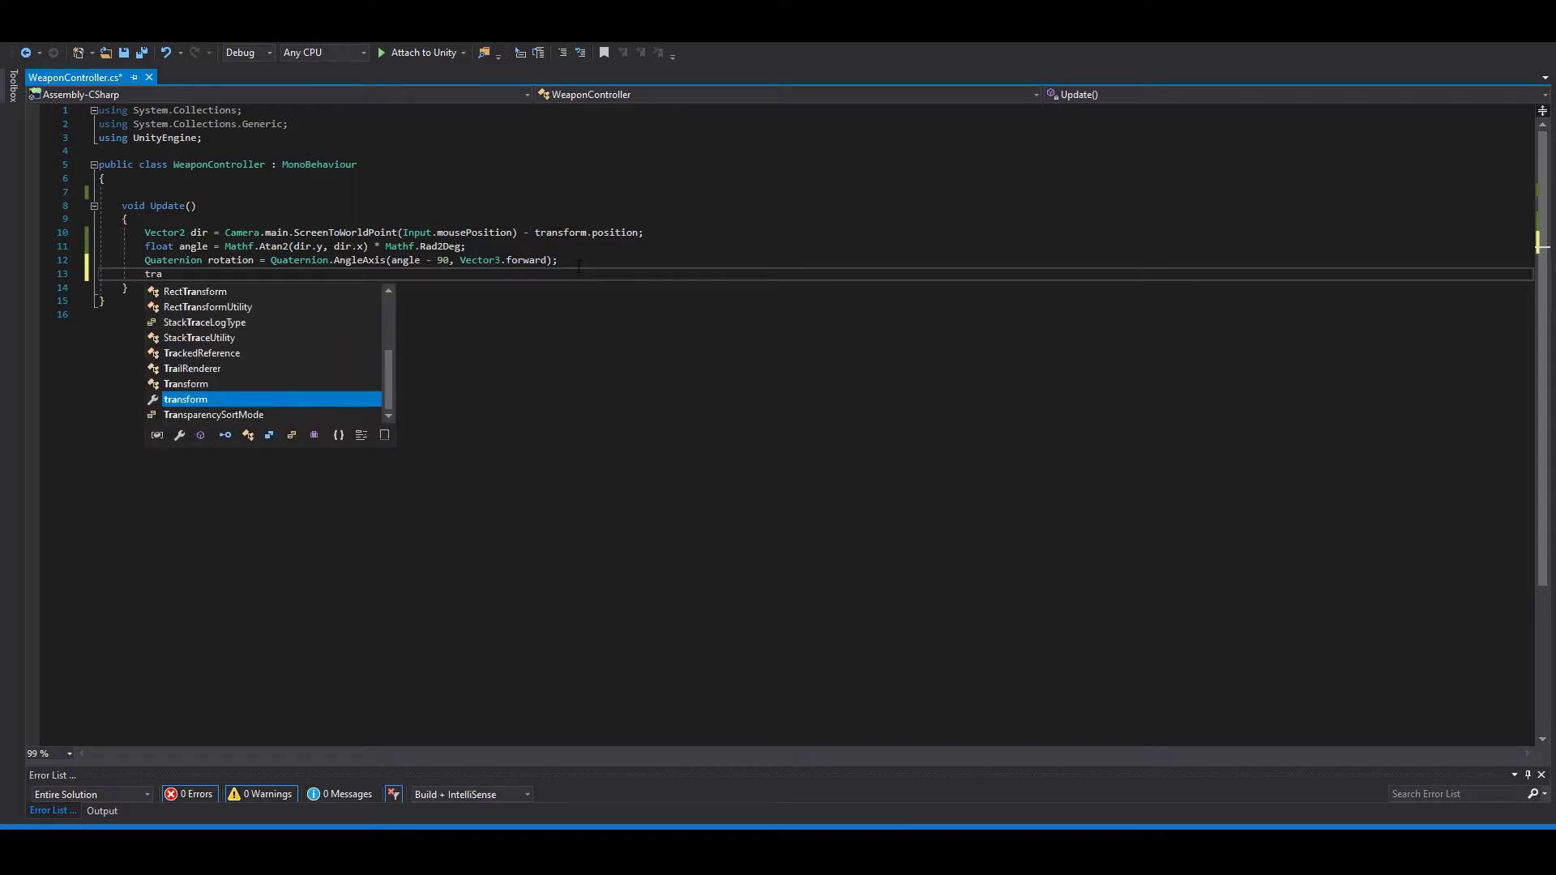
{"action": "type", "text": "nsform.rot"}
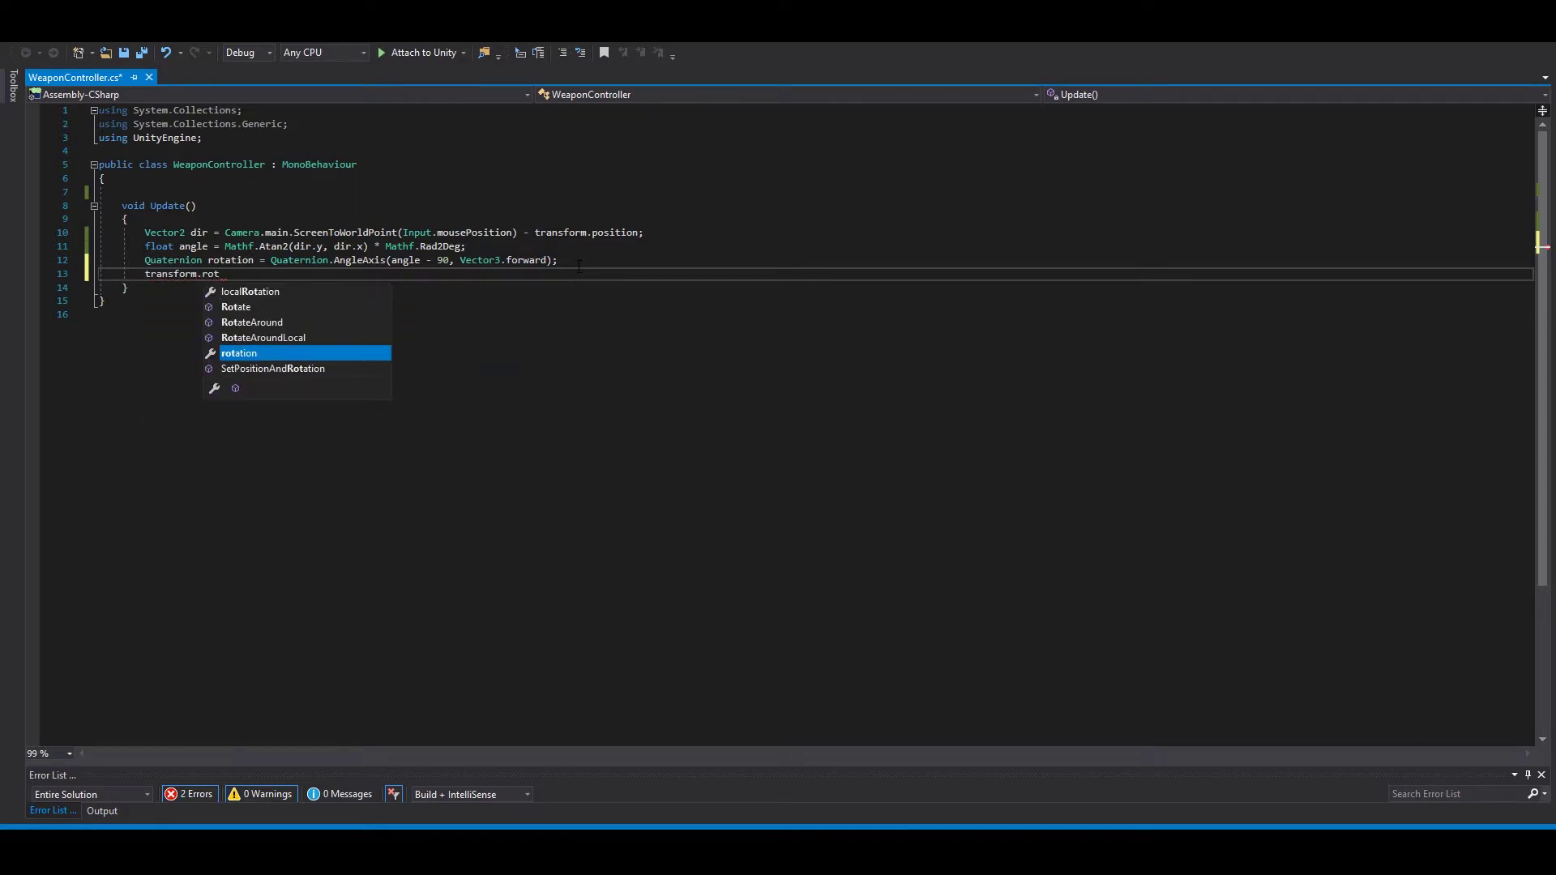
{"action": "key", "text": "Tab"}
{"action": "type", "text": "= ro"}
{"action": "key", "text": "Tab"}
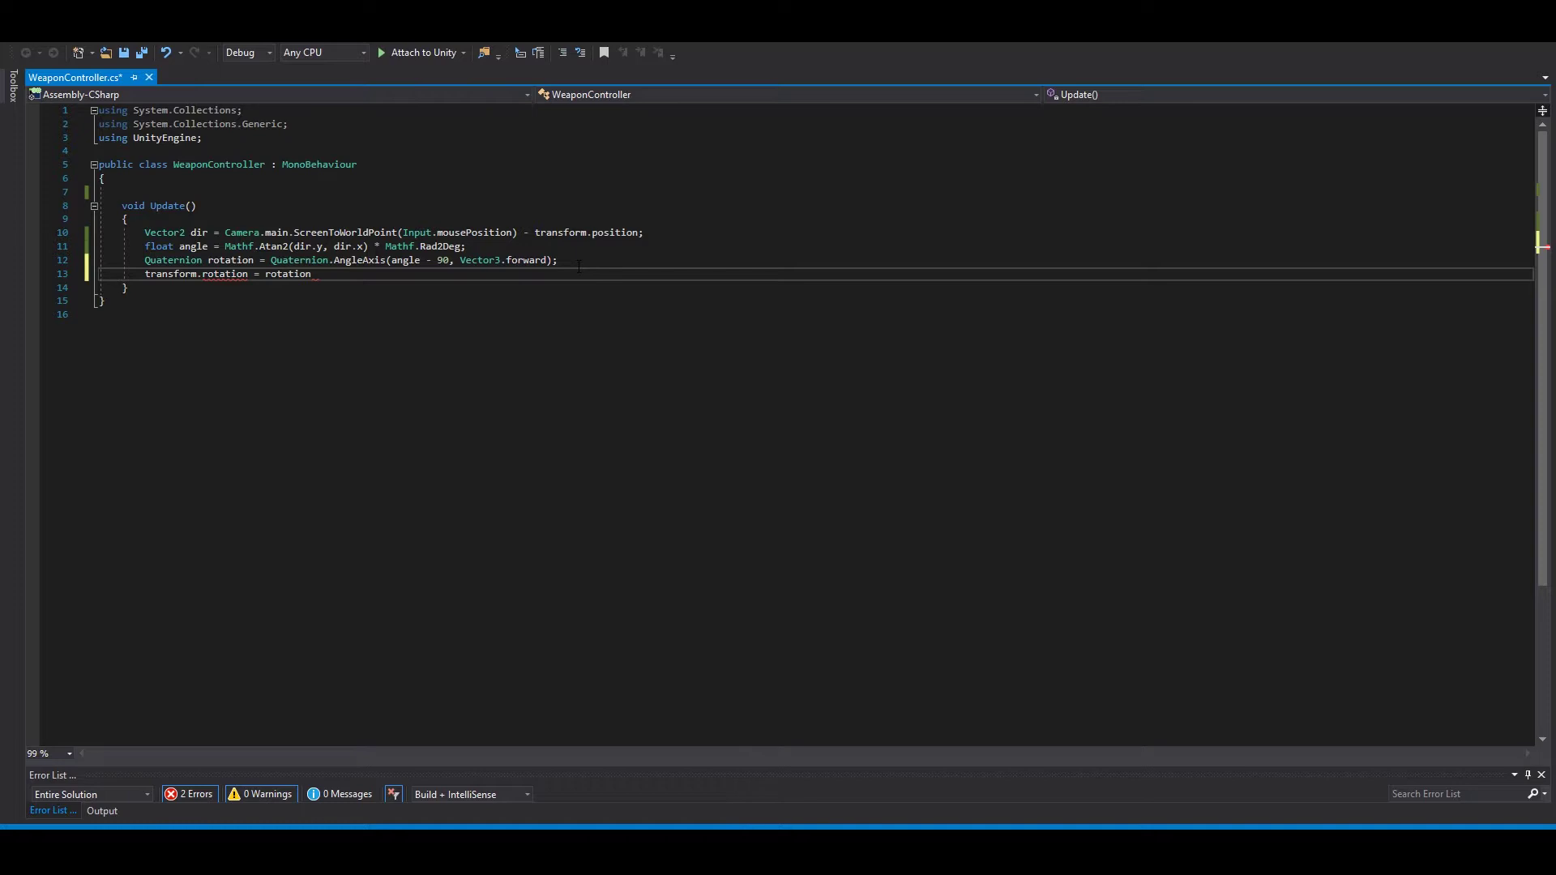
{"action": "type", "text": ";"}
{"action": "key", "text": "ctrl+s"}
{"action": "key", "text": "Up"}
Walk through the Quaternion.AngleAxis and rotation assignment lines, ending at line 13
{"action": "double_click", "coordinate": [299, 260]}
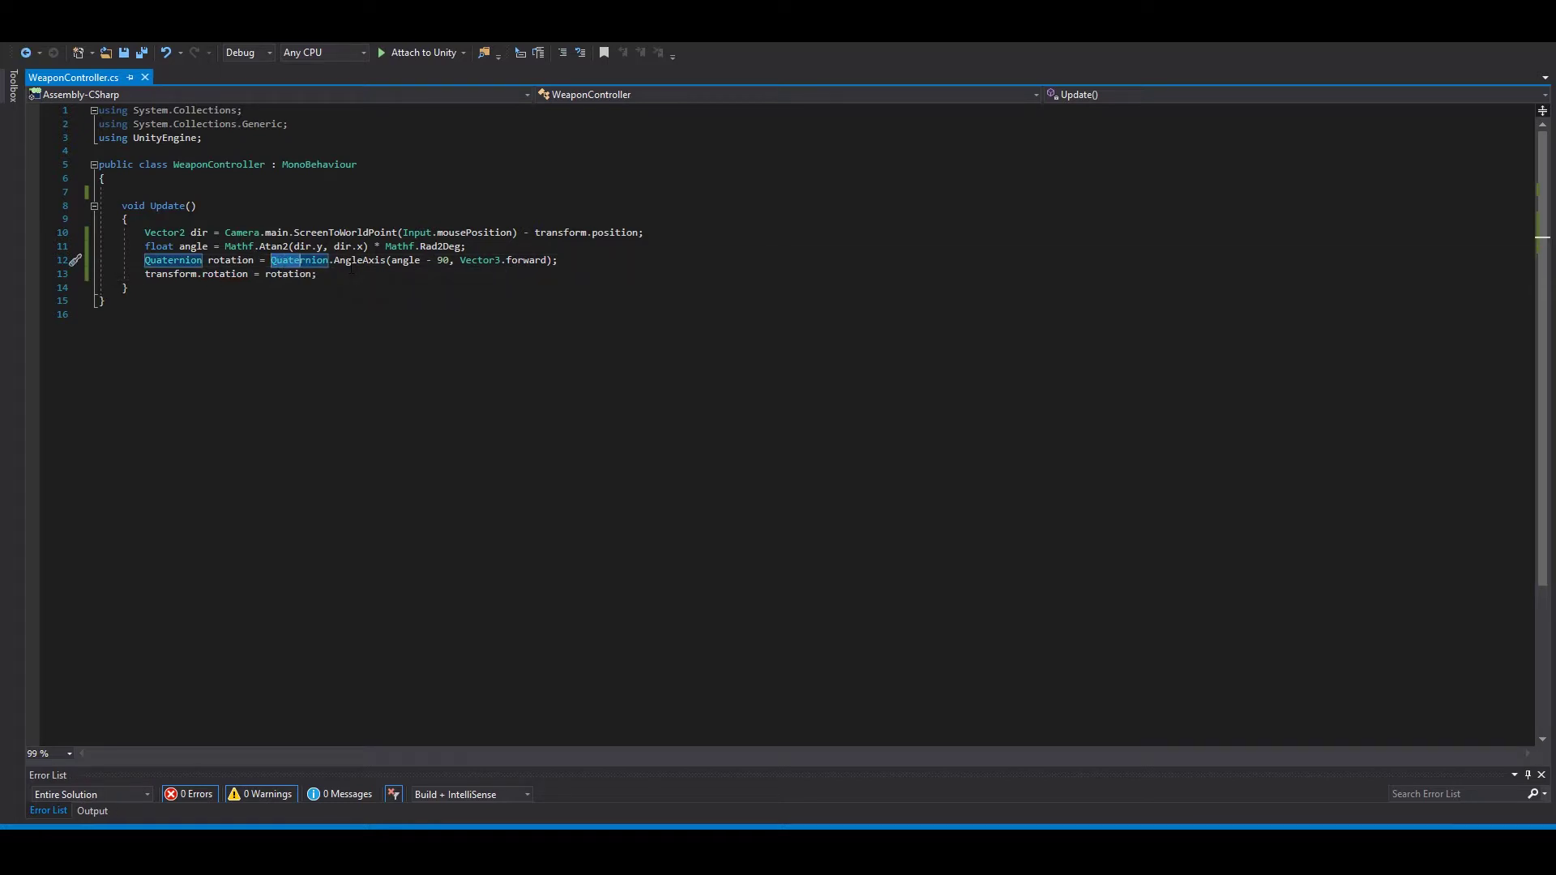
{"action": "mouse_move", "coordinate": [401, 247]}
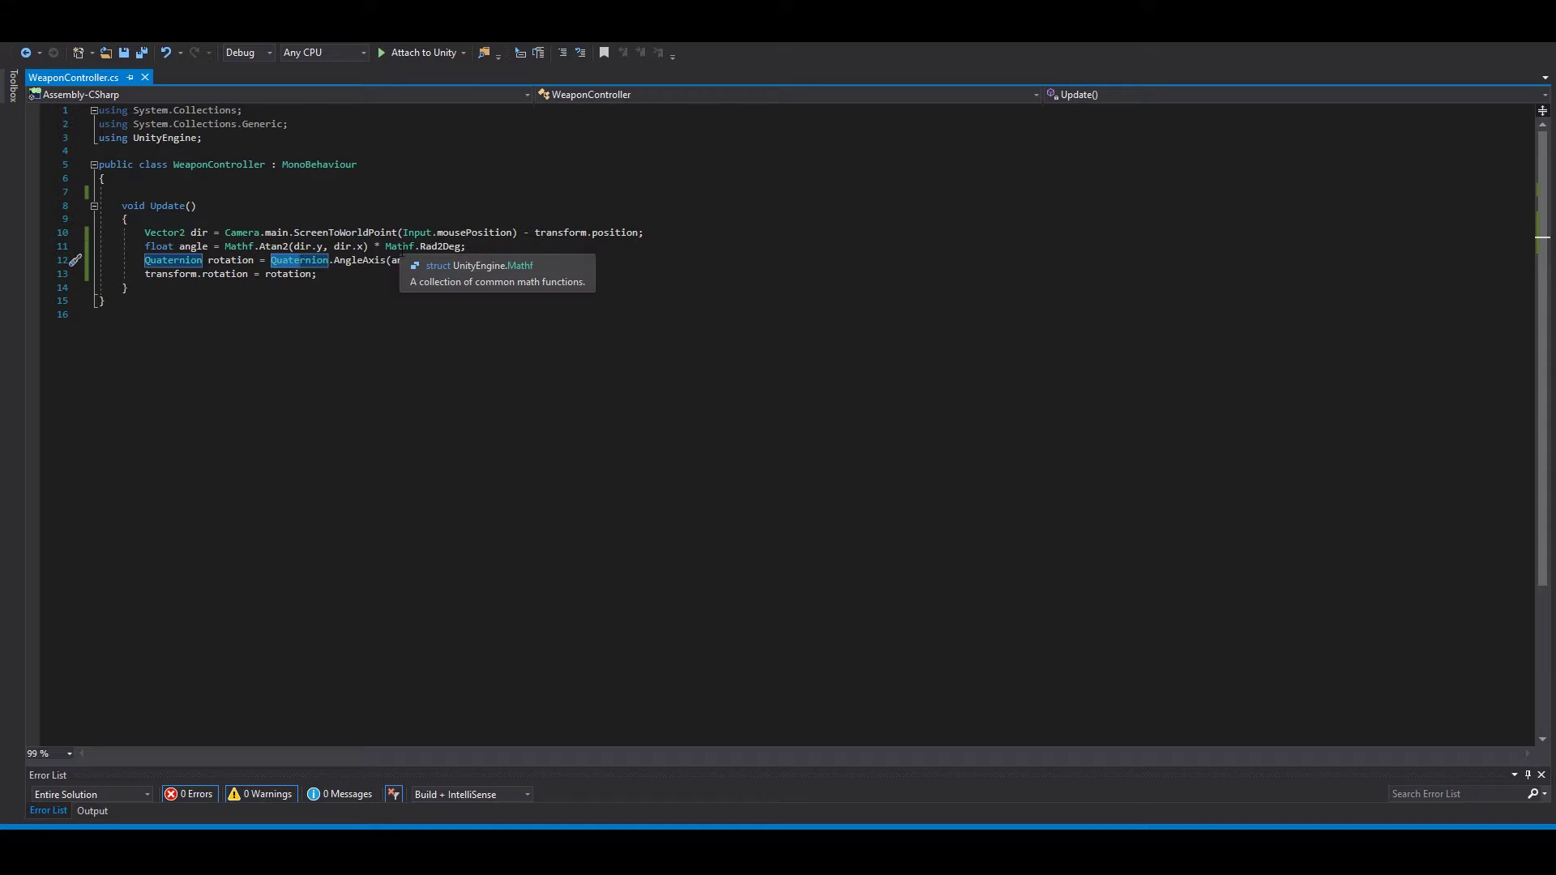
{"action": "left_click", "coordinate": [359, 260]}
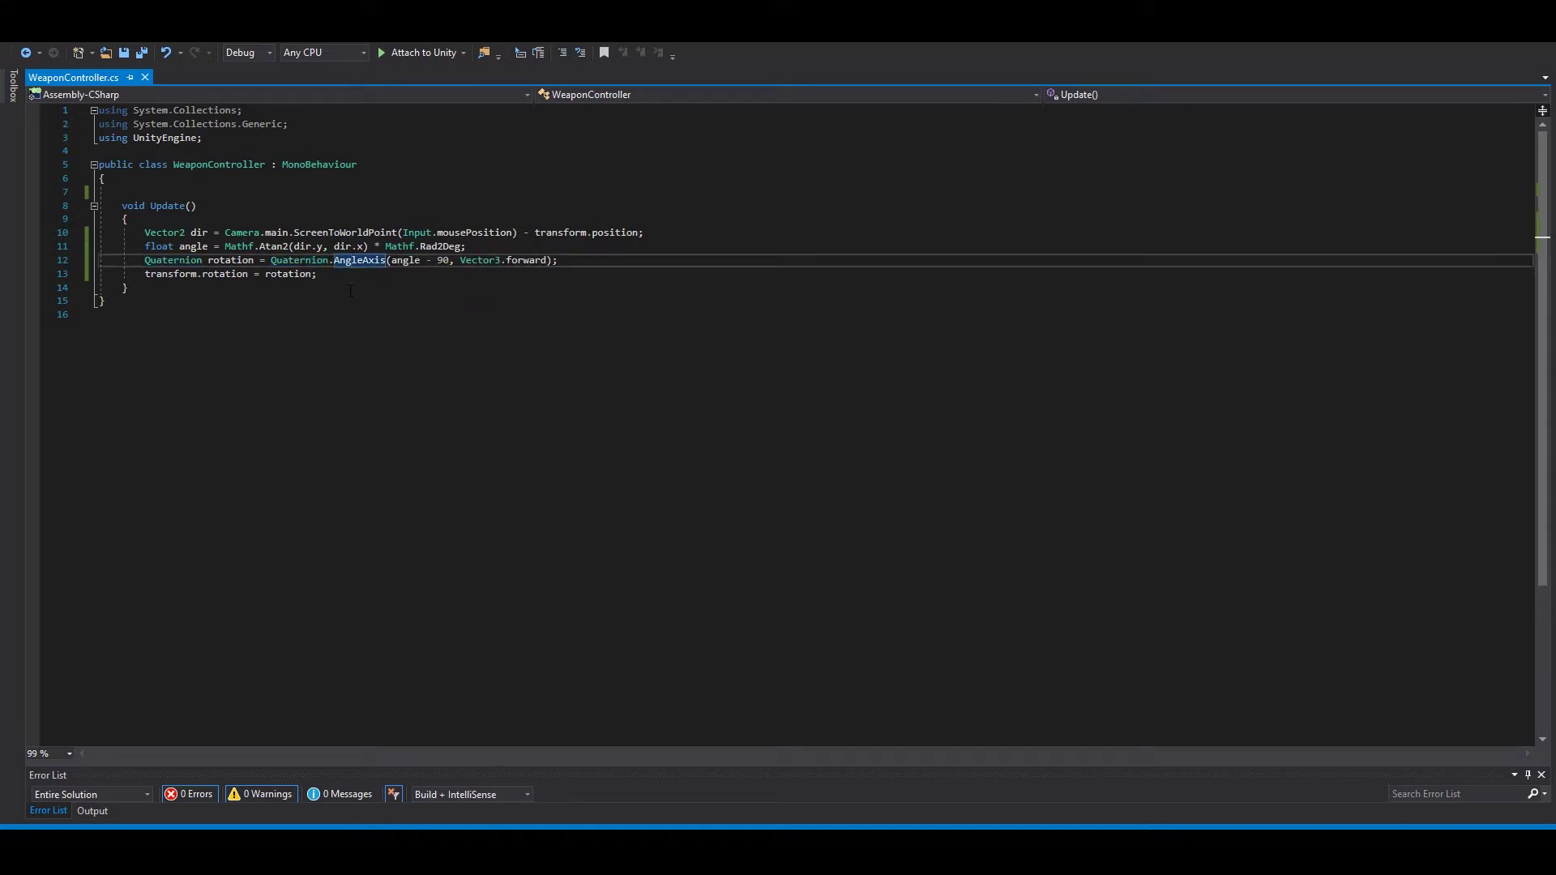
{"action": "left_click", "coordinate": [353, 287]}
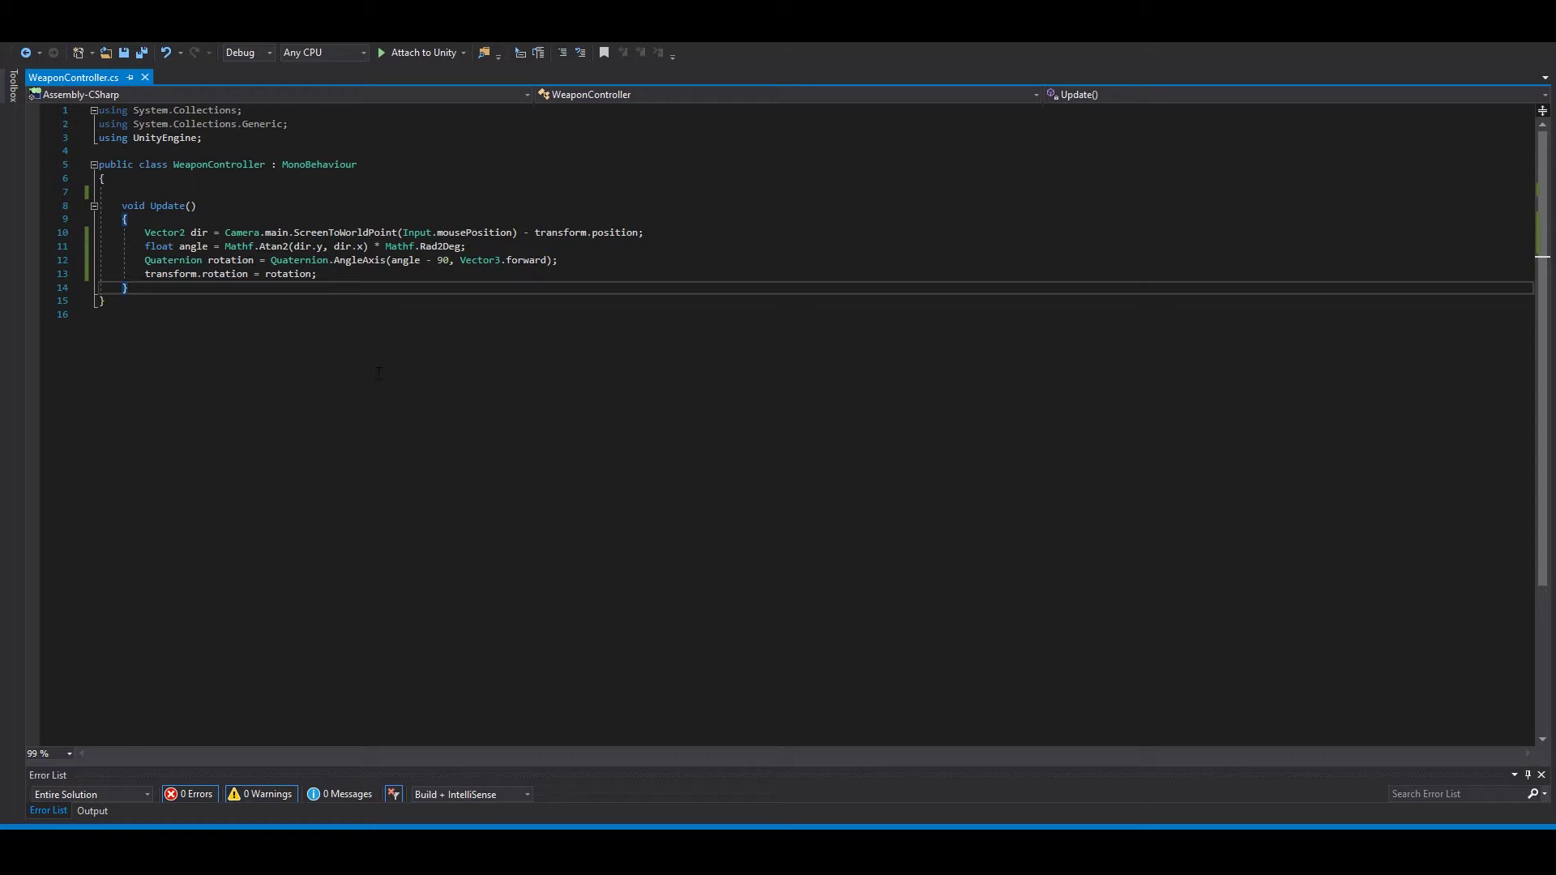
{"action": "left_click", "coordinate": [293, 274]}
{"action": "left_click", "coordinate": [352, 278]}
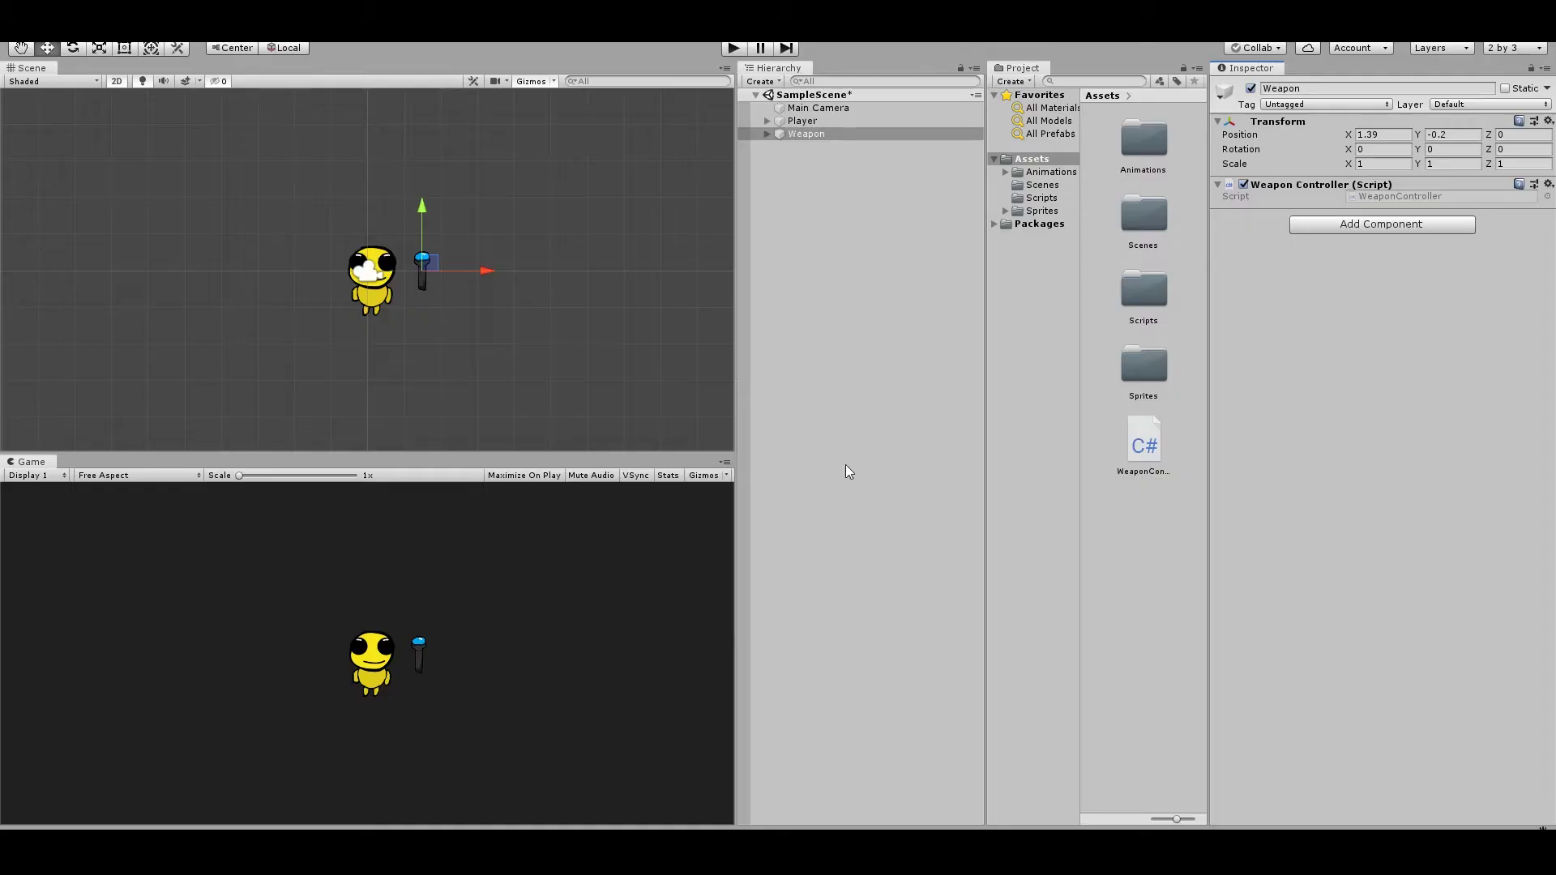
Select WeaponSprite in Unity and enter Play mode to test the mouse aiming
{"action": "left_click", "coordinate": [830, 147]}
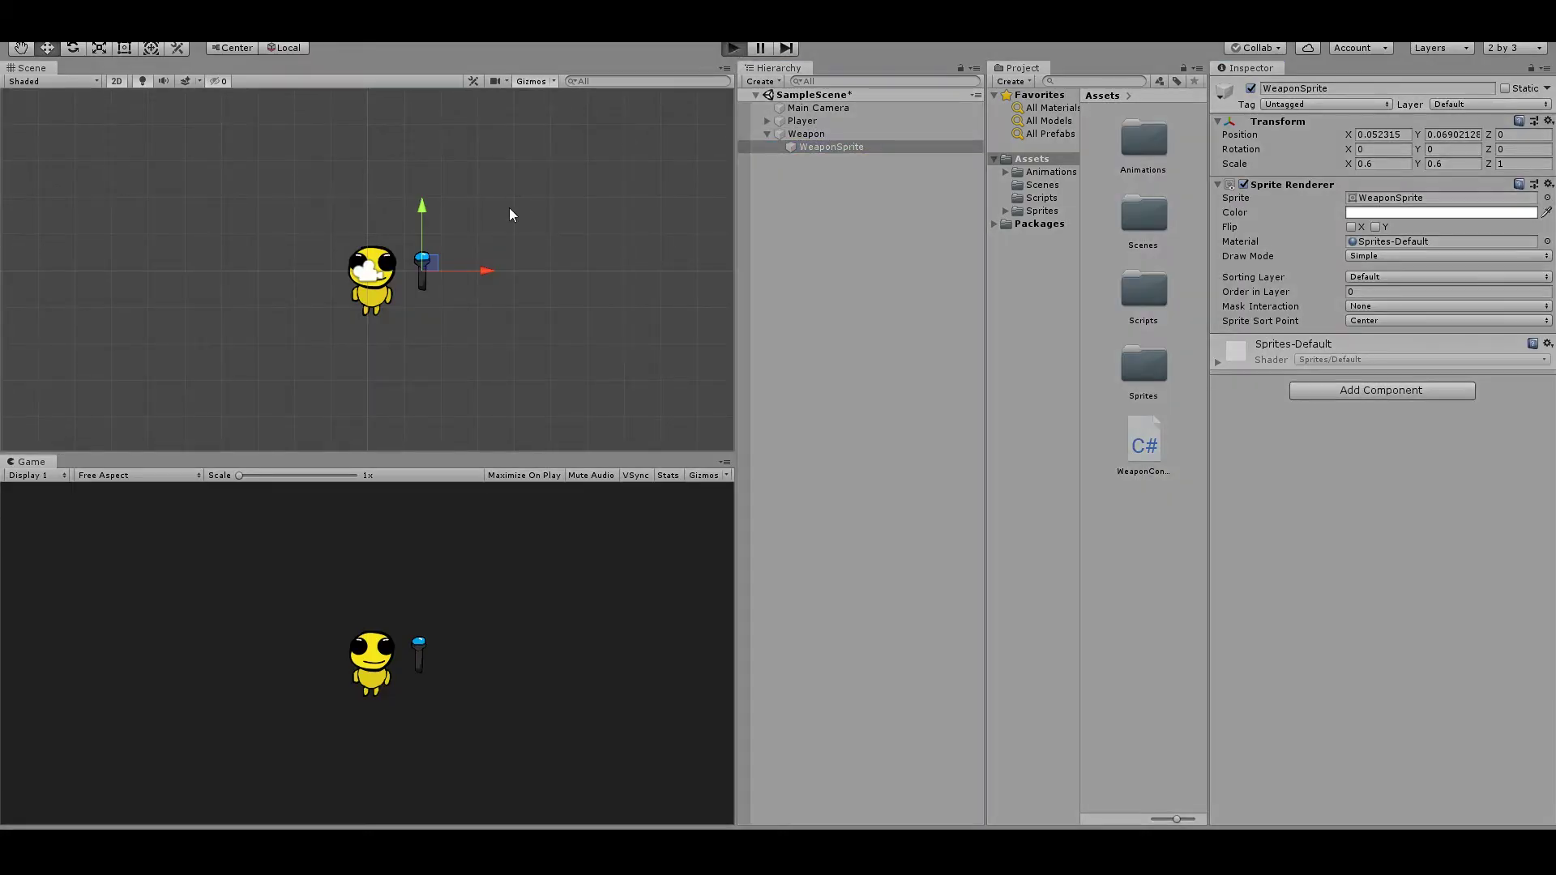
{"action": "key", "text": "ctrl+p"}
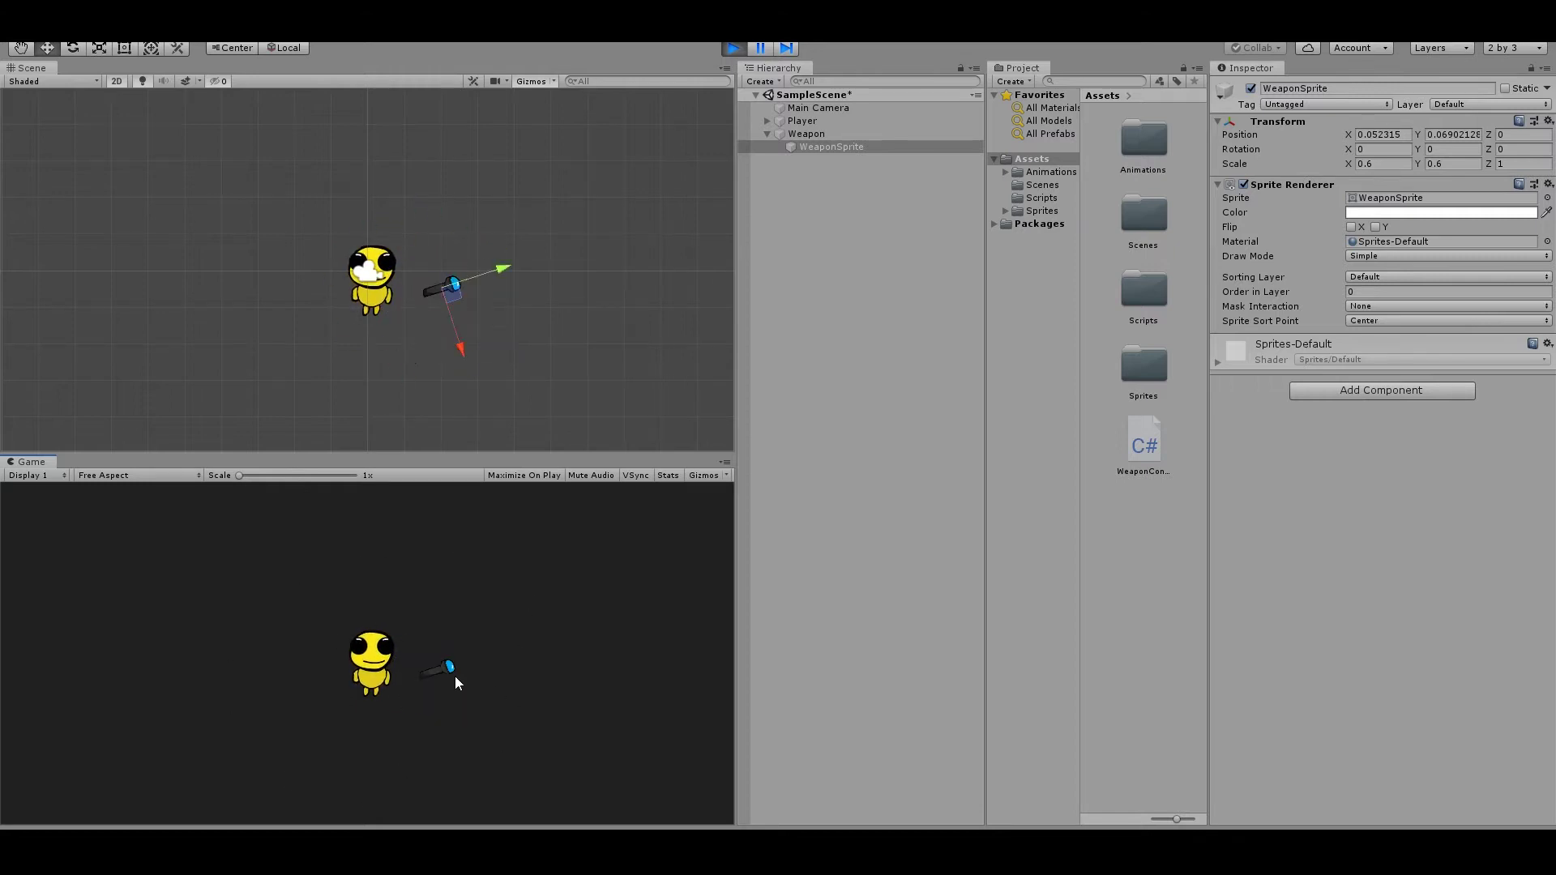
Stop Play mode and make Weapon a child of Player
{"action": "left_click", "coordinate": [767, 132]}
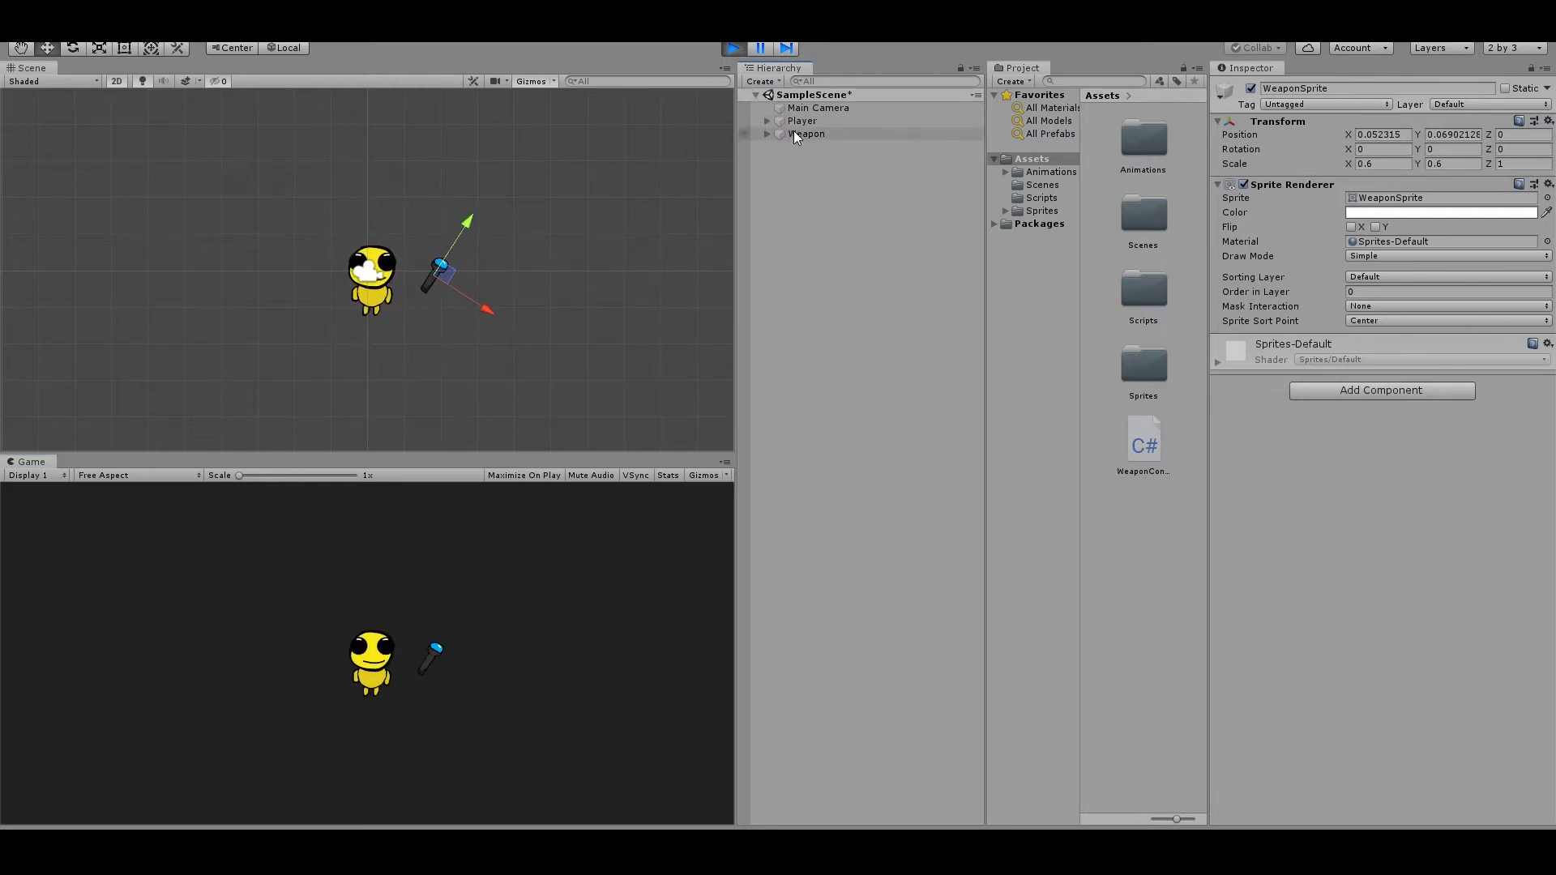
{"action": "left_click", "coordinate": [732, 48]}
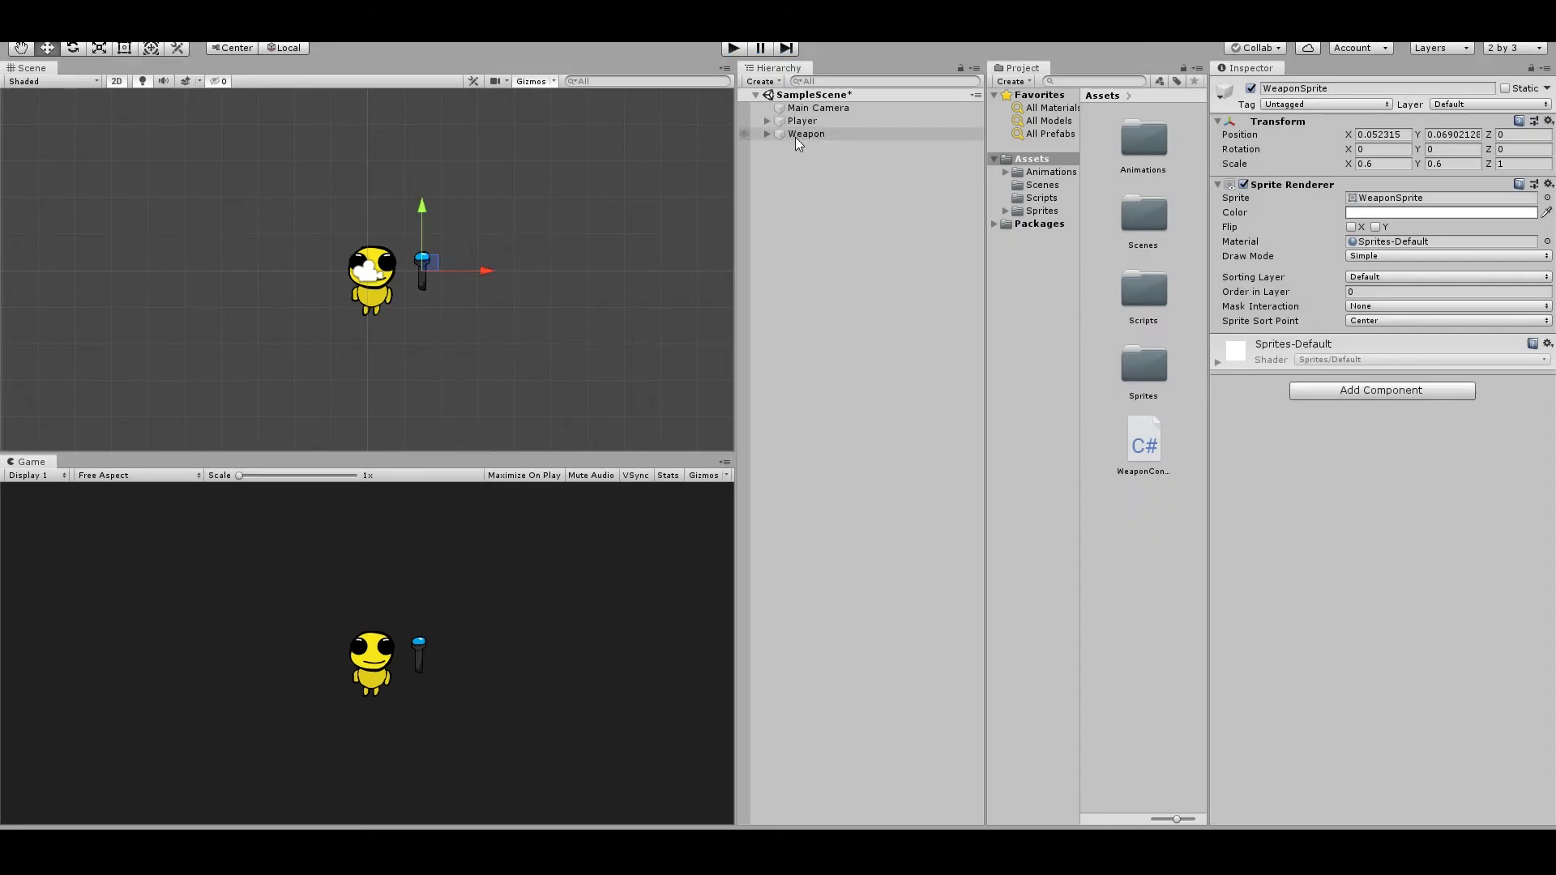
{"action": "left_click_drag", "start_coordinate": [797, 135], "coordinate": [802, 121]}
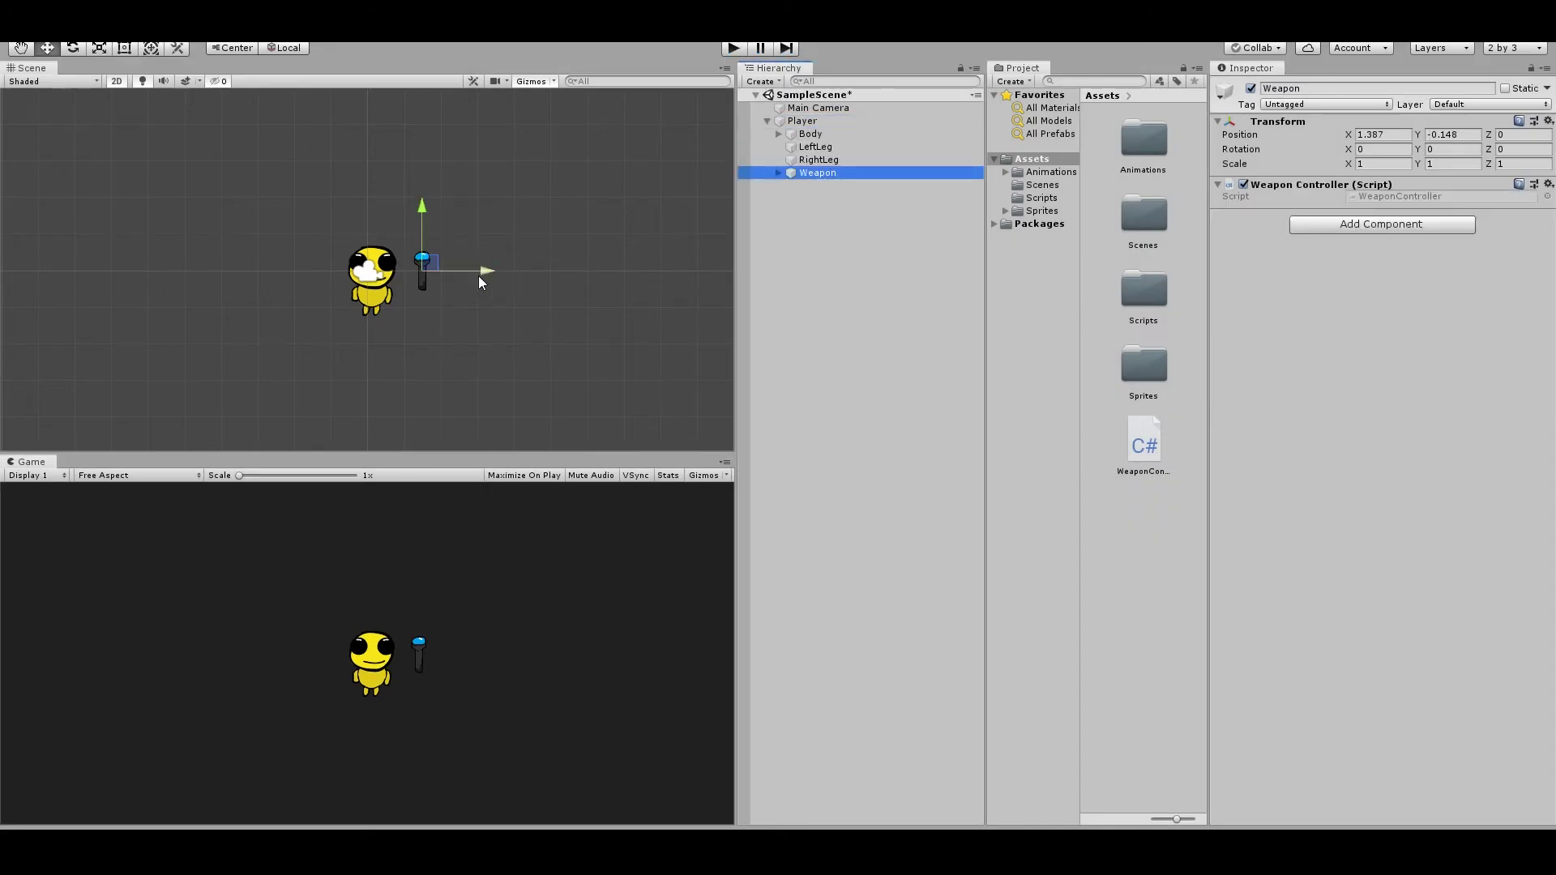
Move Weapon against the player's body to X 0.5, Y -0.52, then select WeaponSprite
{"action": "left_click_drag", "start_coordinate": [475, 273], "coordinate": [456, 271]}
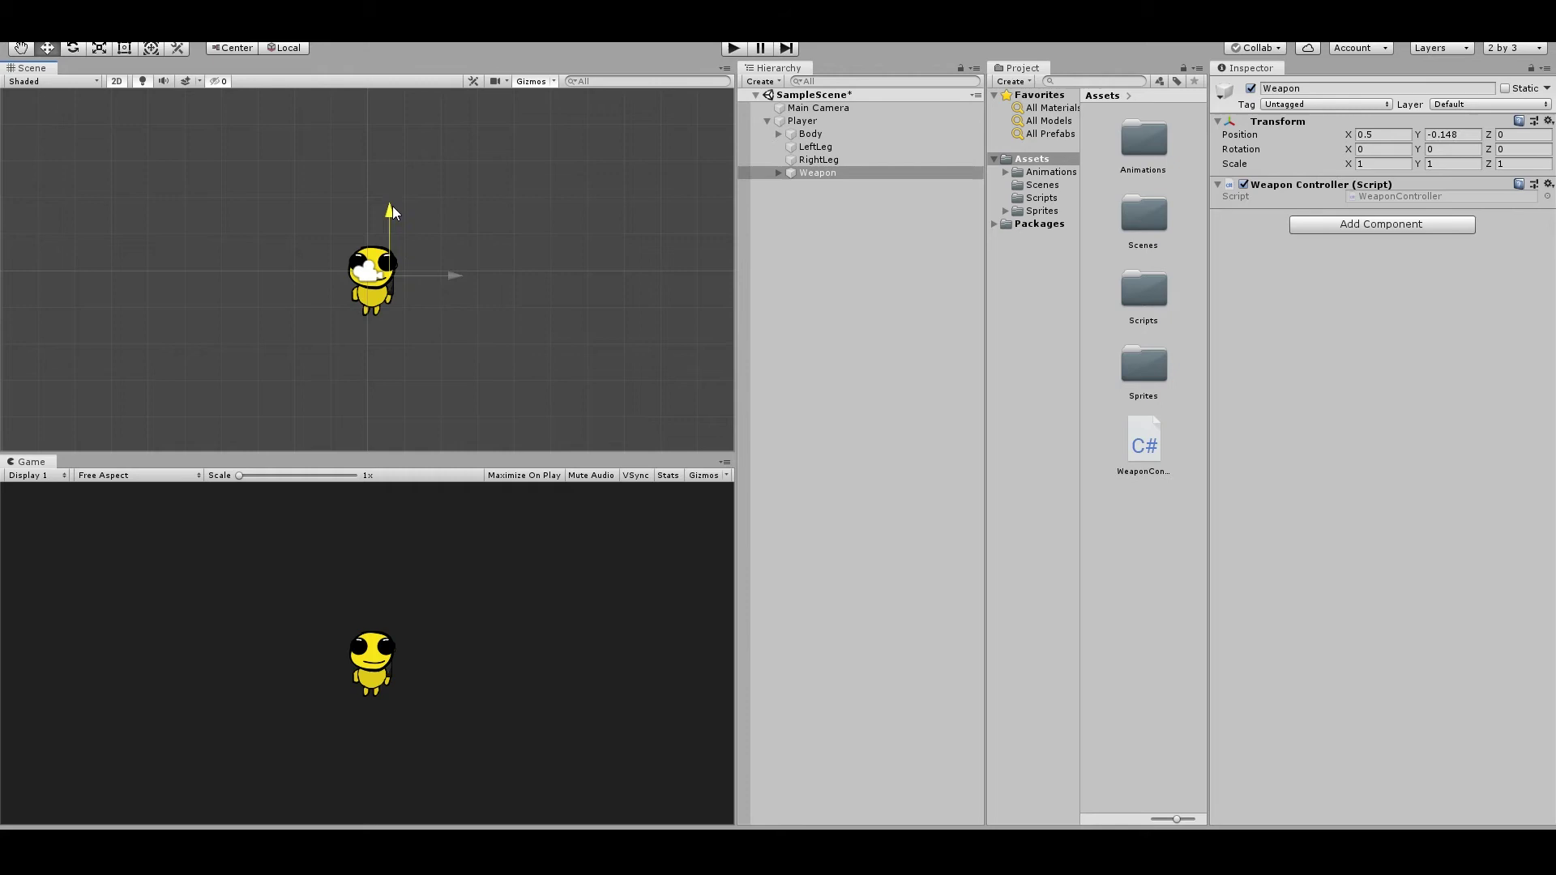
{"action": "left_click_drag", "start_coordinate": [393, 212], "coordinate": [393, 220]}
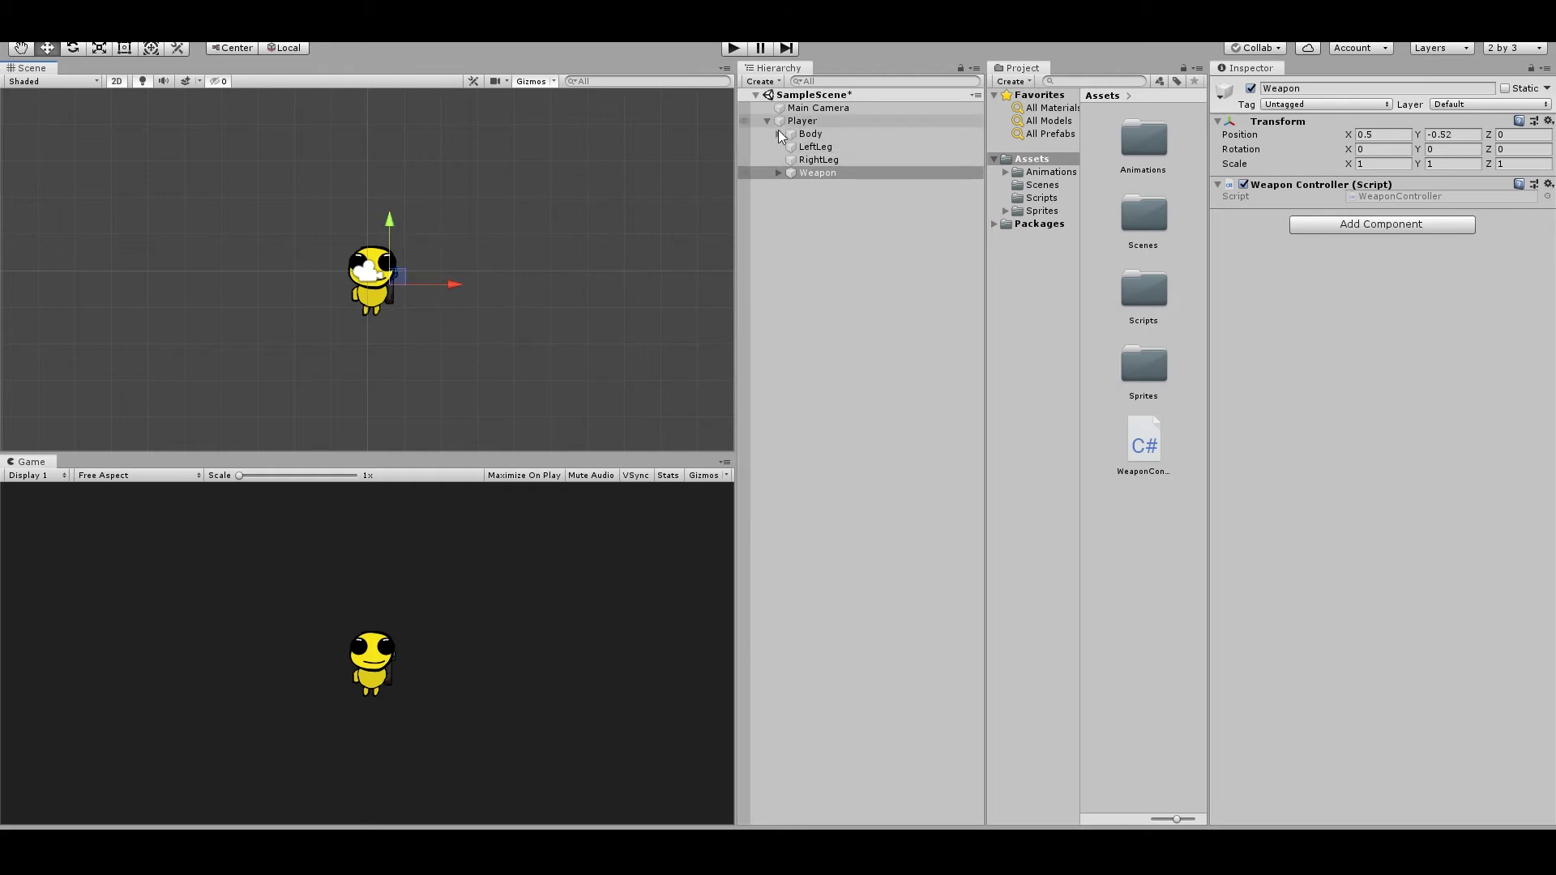
{"action": "left_click", "coordinate": [778, 172]}
{"action": "left_click", "coordinate": [848, 183]}
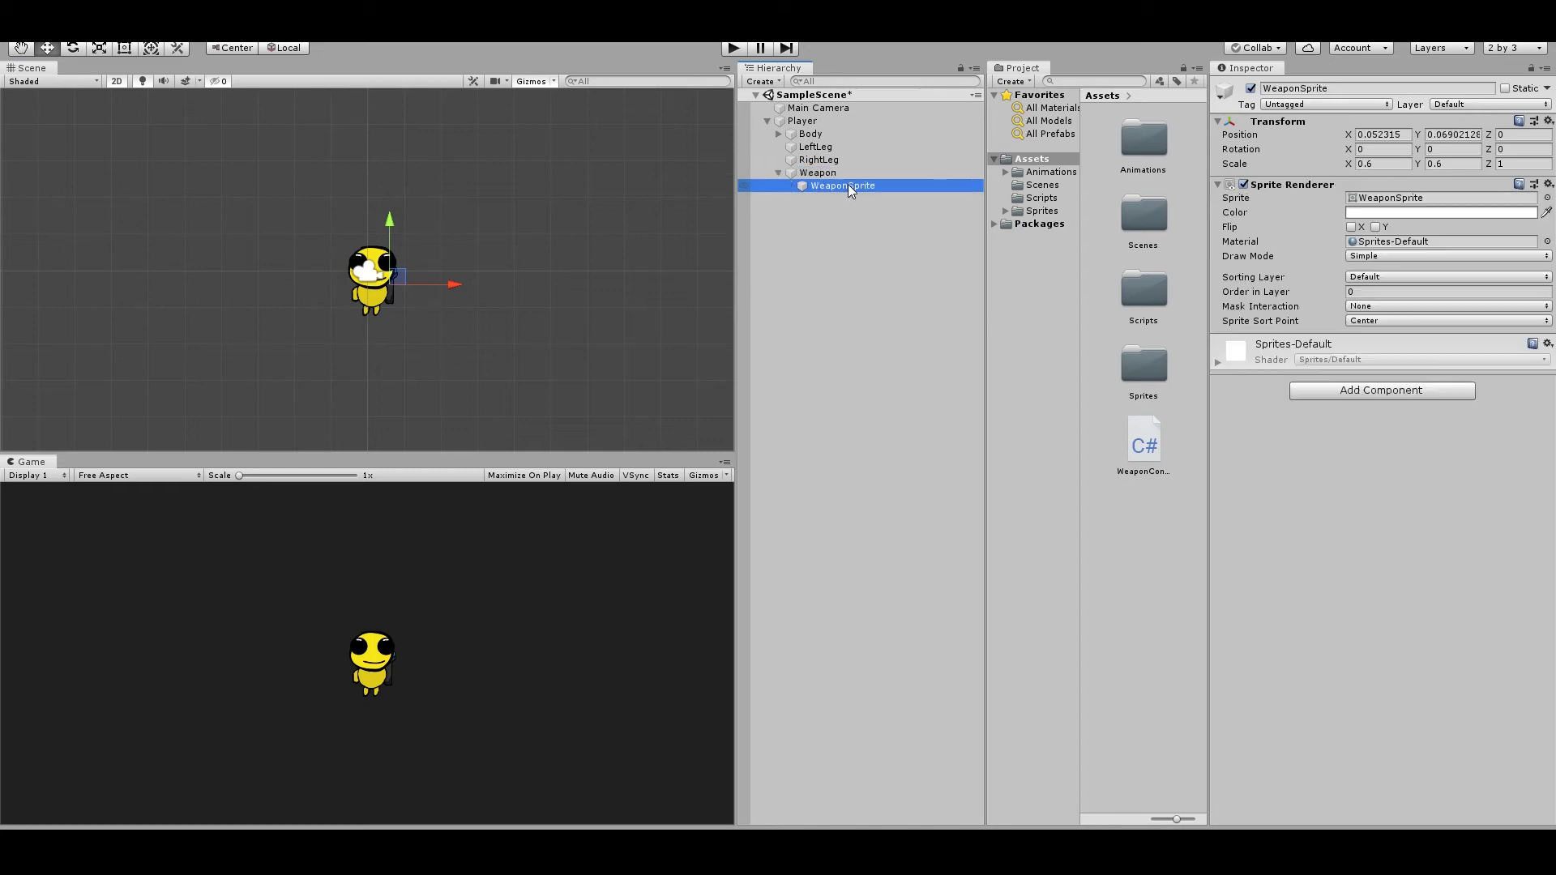
Set WeaponSprite's Order in Layer to 10, then play-test walking left and right
{"action": "left_click", "coordinate": [1382, 278]}
{"action": "left_click", "coordinate": [1297, 292]}
{"action": "type", "text": "10"}
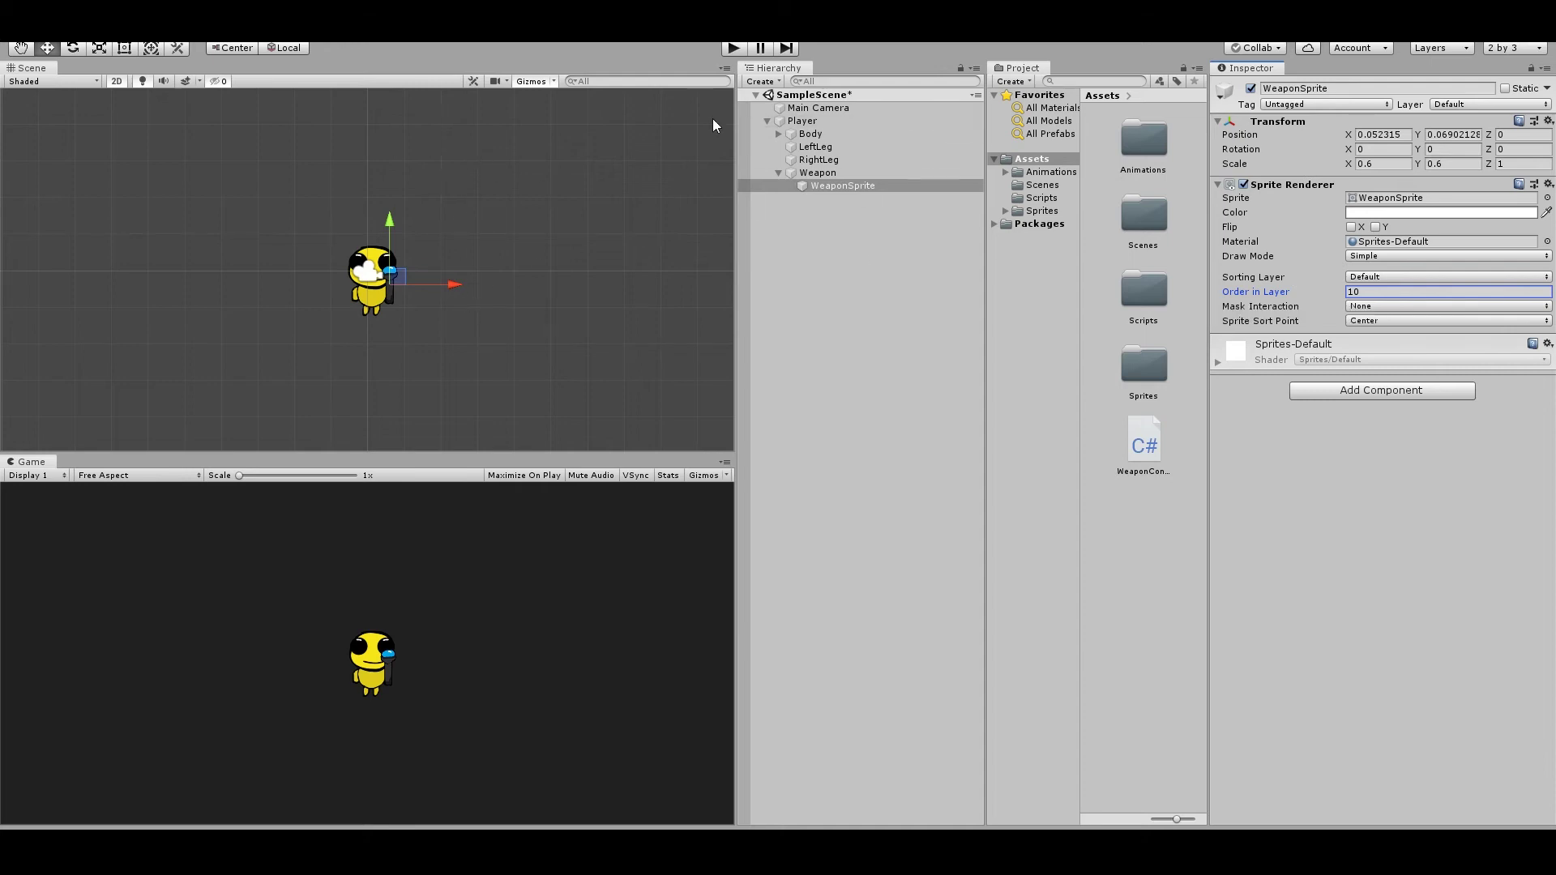
{"action": "left_click", "coordinate": [734, 47]}
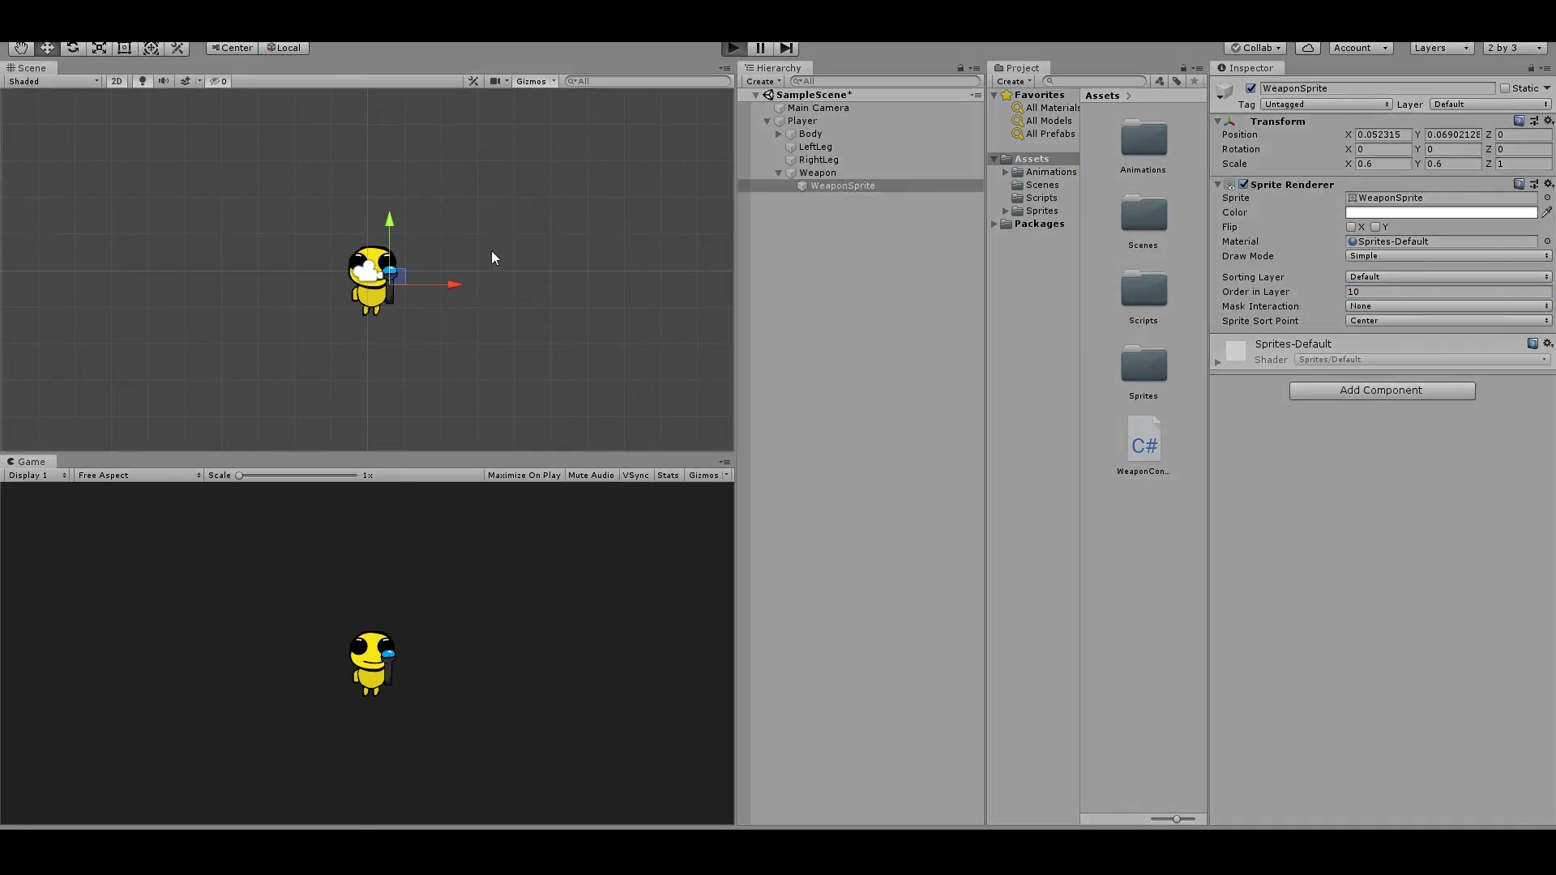
{"action": "key", "text": "a"}
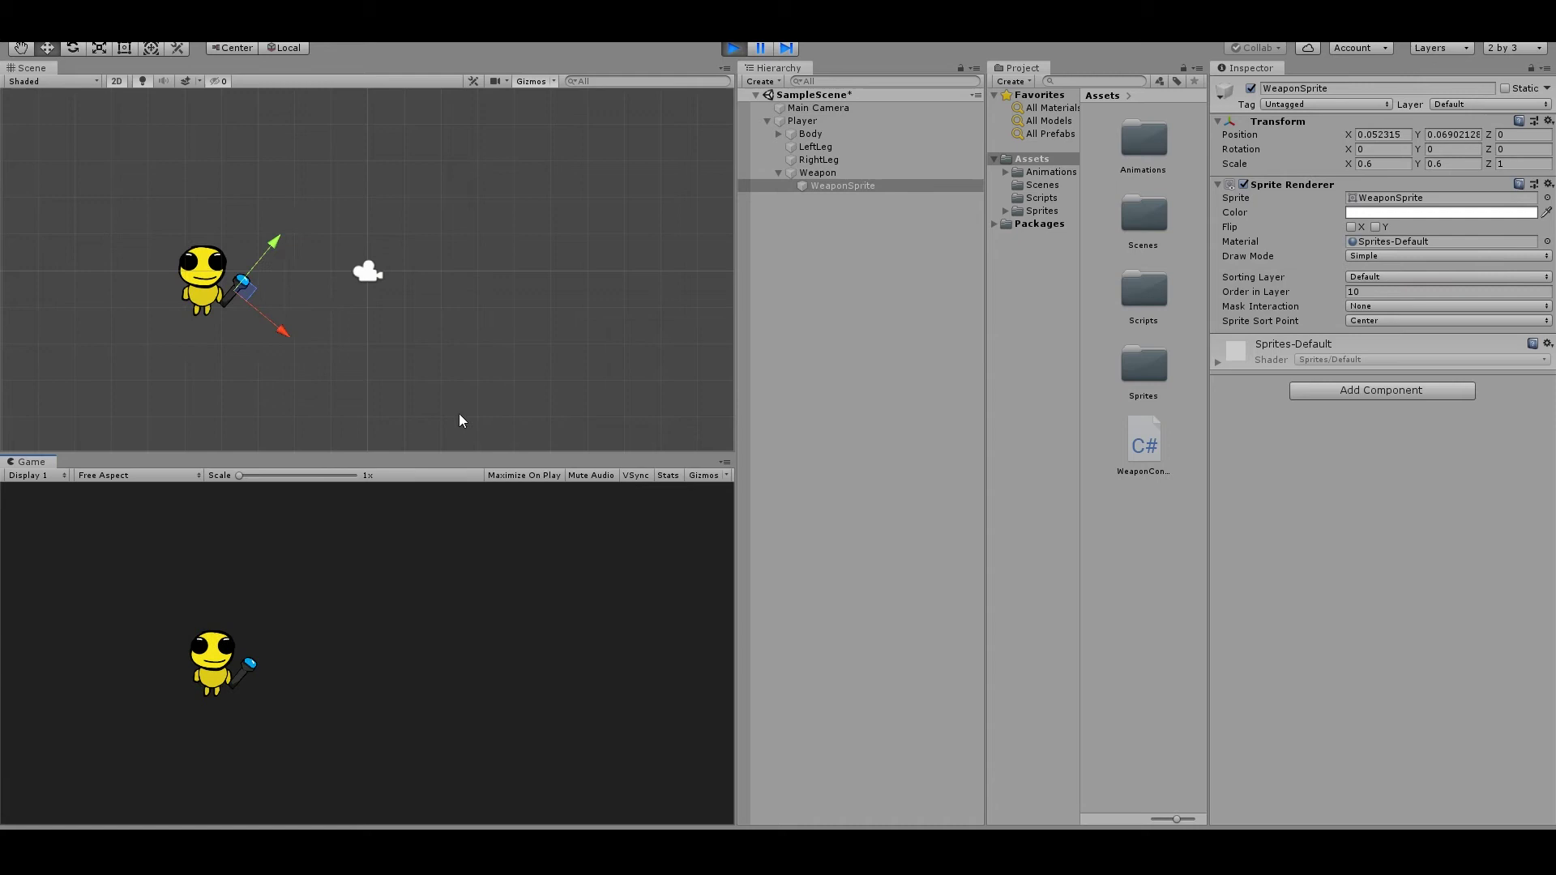
{"action": "key", "text": "d"}
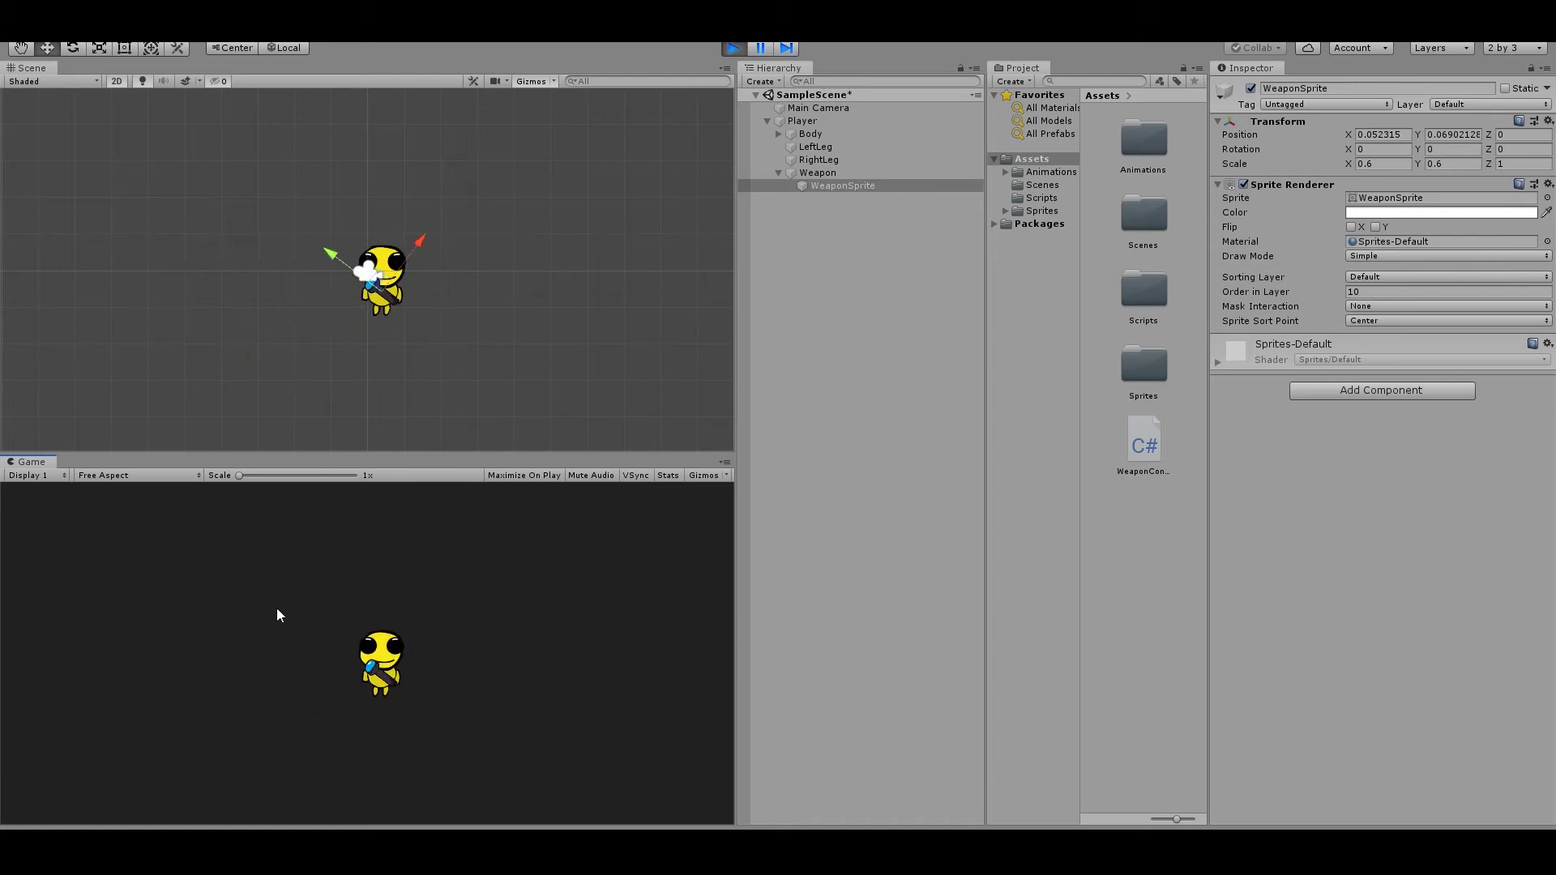
{"action": "key", "text": "a"}
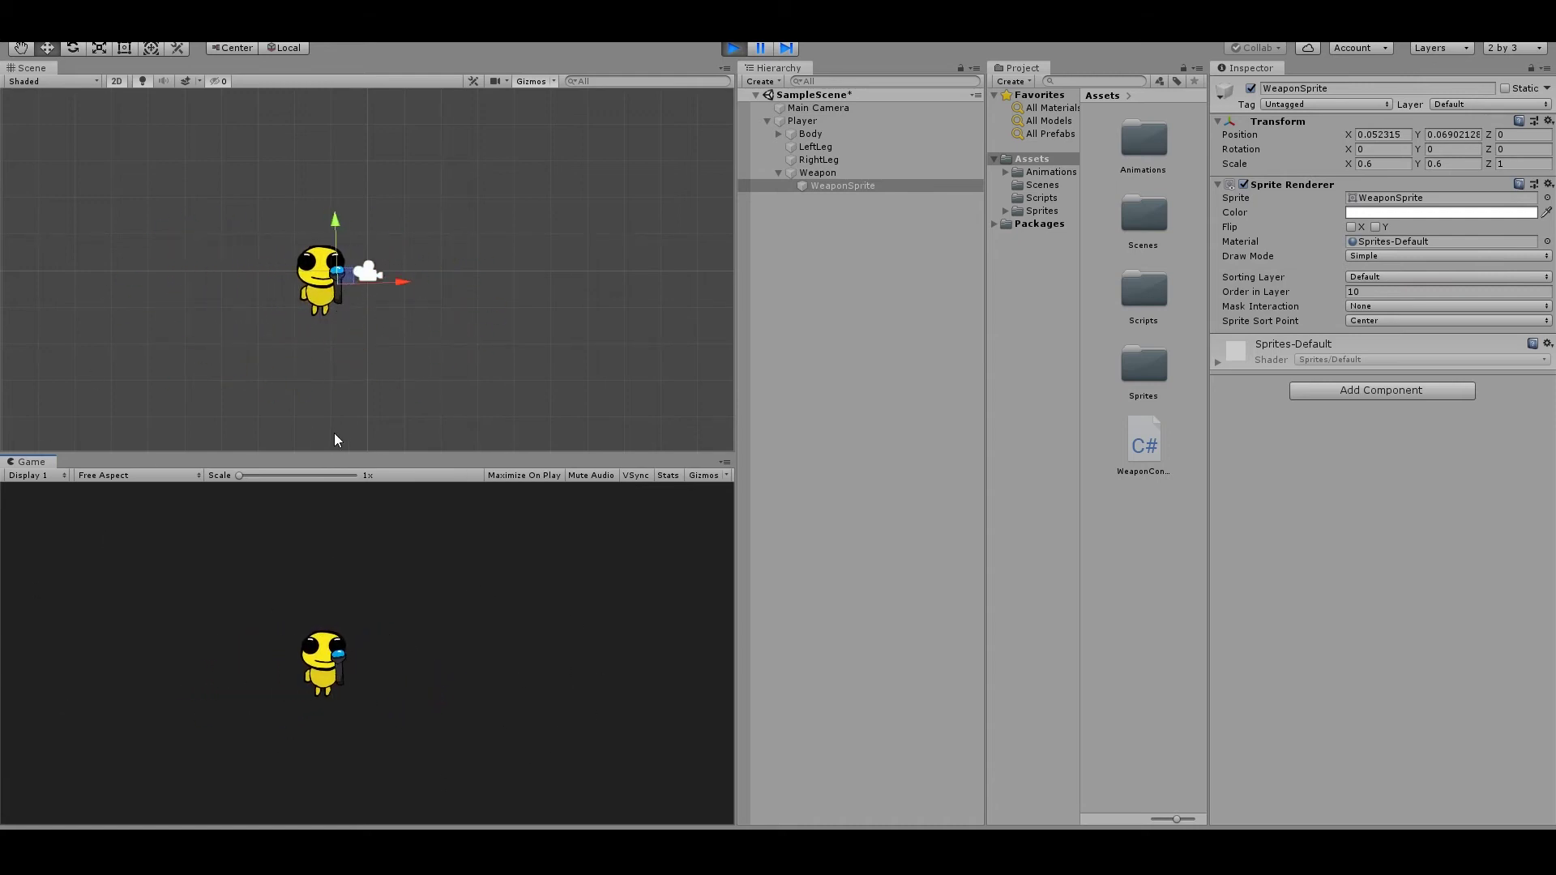
{"action": "left_click", "coordinate": [733, 47]}
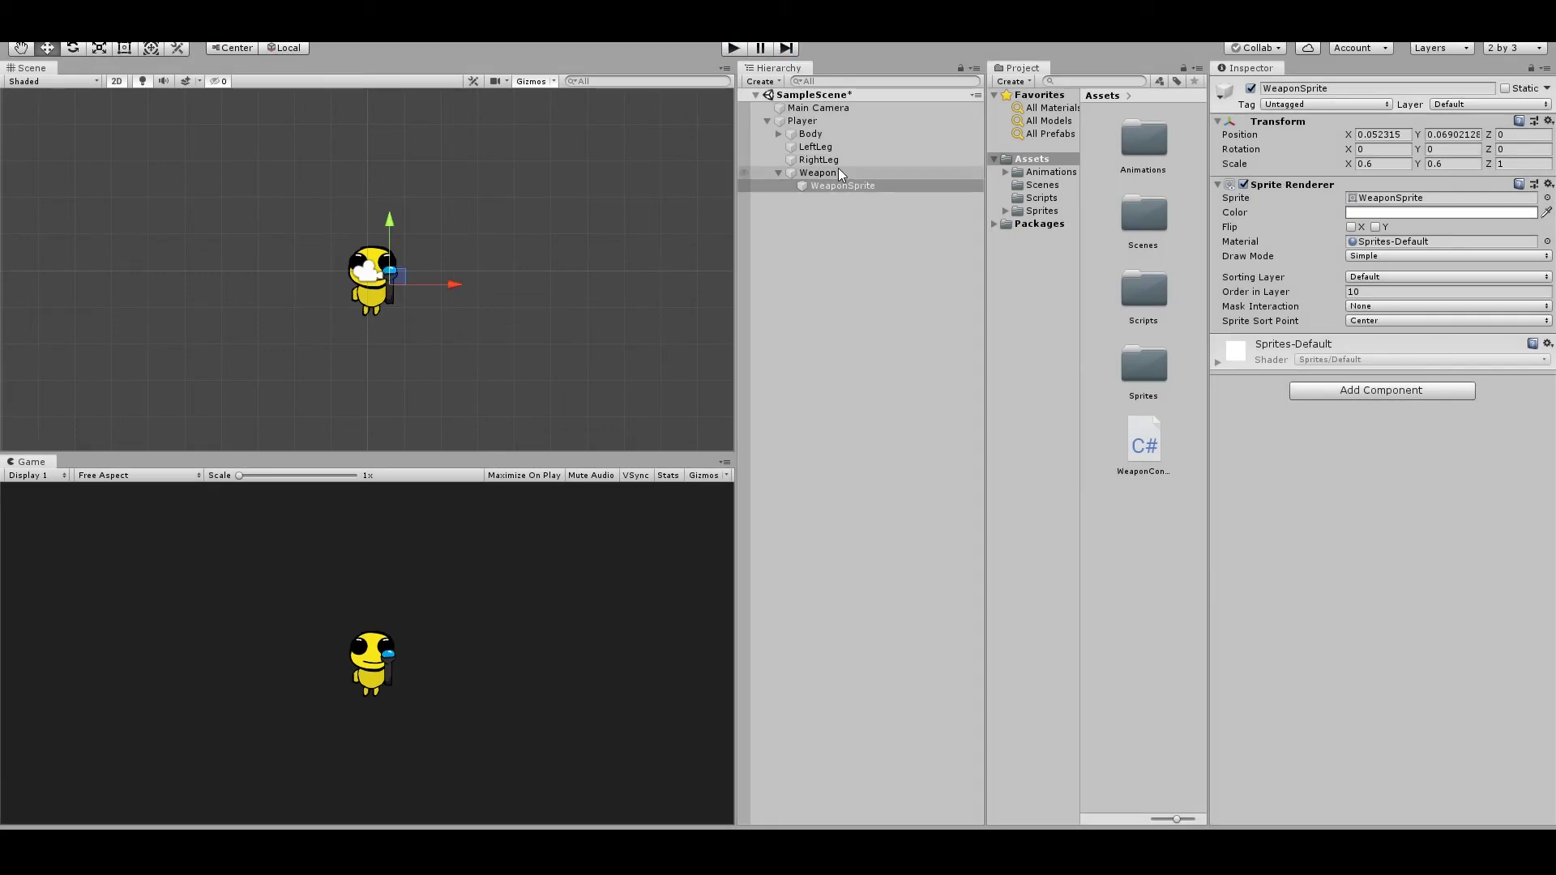
Nudge the Weapon object to X 0.43, Y -0.43 on the player
{"action": "left_click", "coordinate": [818, 172]}
{"action": "left_click_drag", "start_coordinate": [384, 216], "coordinate": [384, 212]}
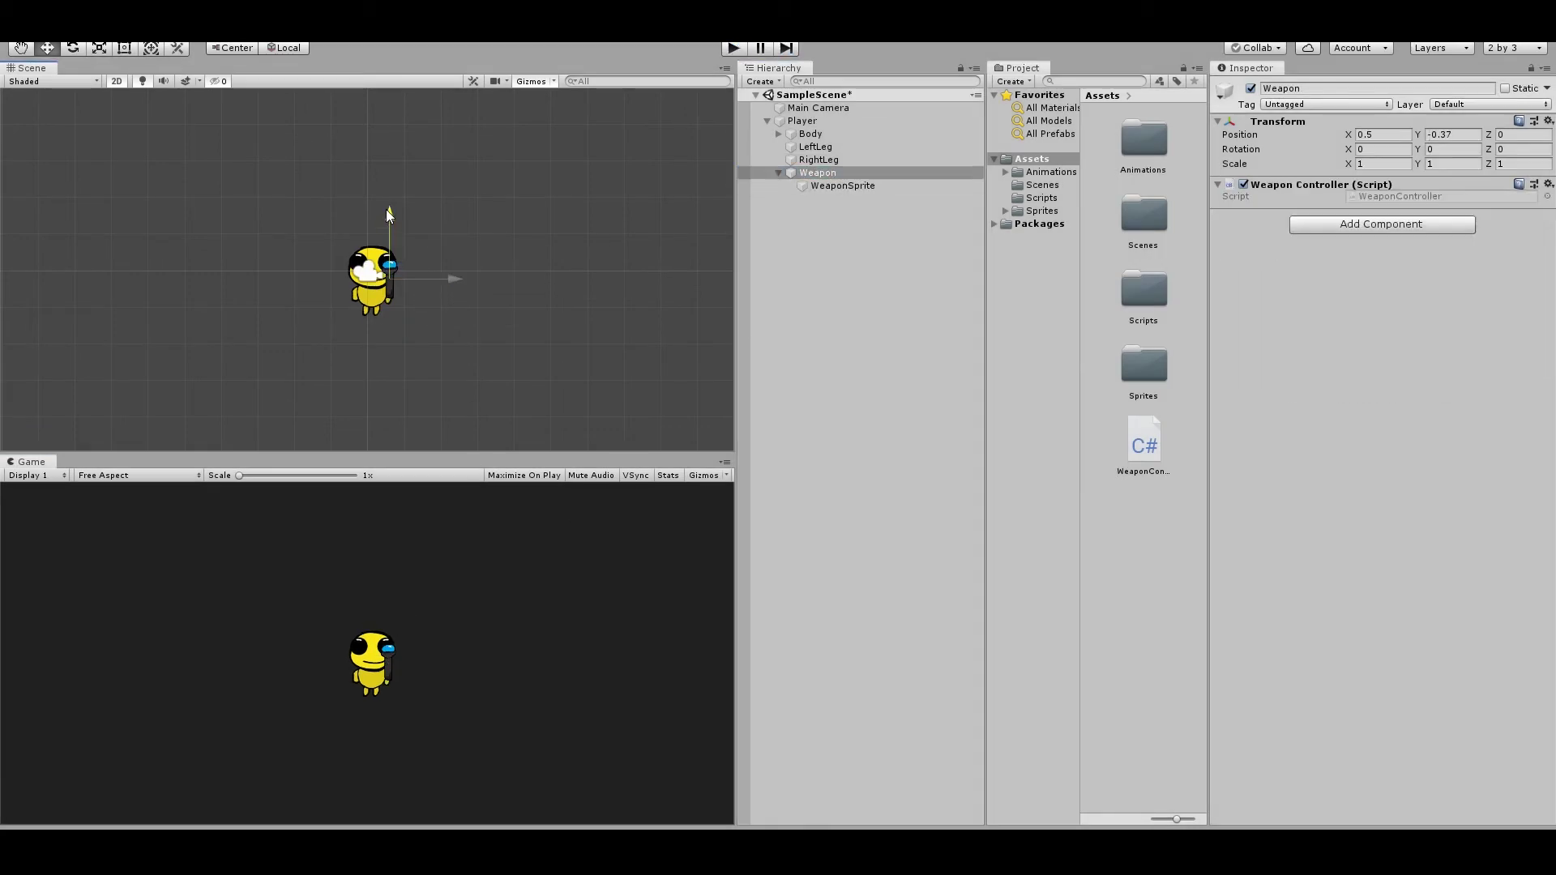
{"action": "left_click_drag", "start_coordinate": [451, 284], "coordinate": [448, 282]}
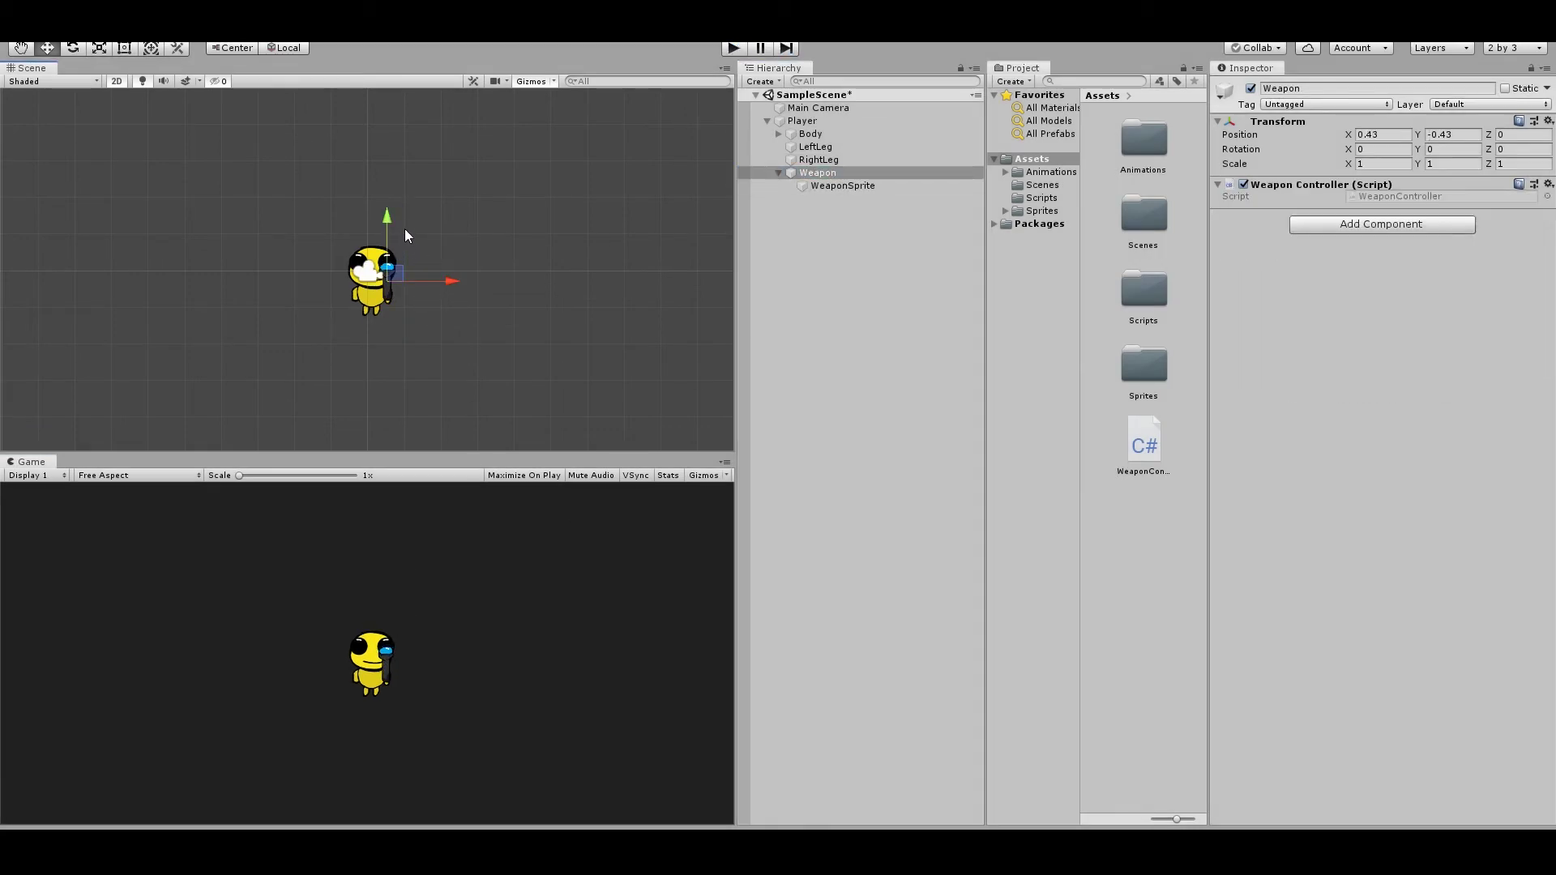
Run the game and walk left and right while the Weapon aims at the mouse
{"action": "left_click", "coordinate": [732, 48]}
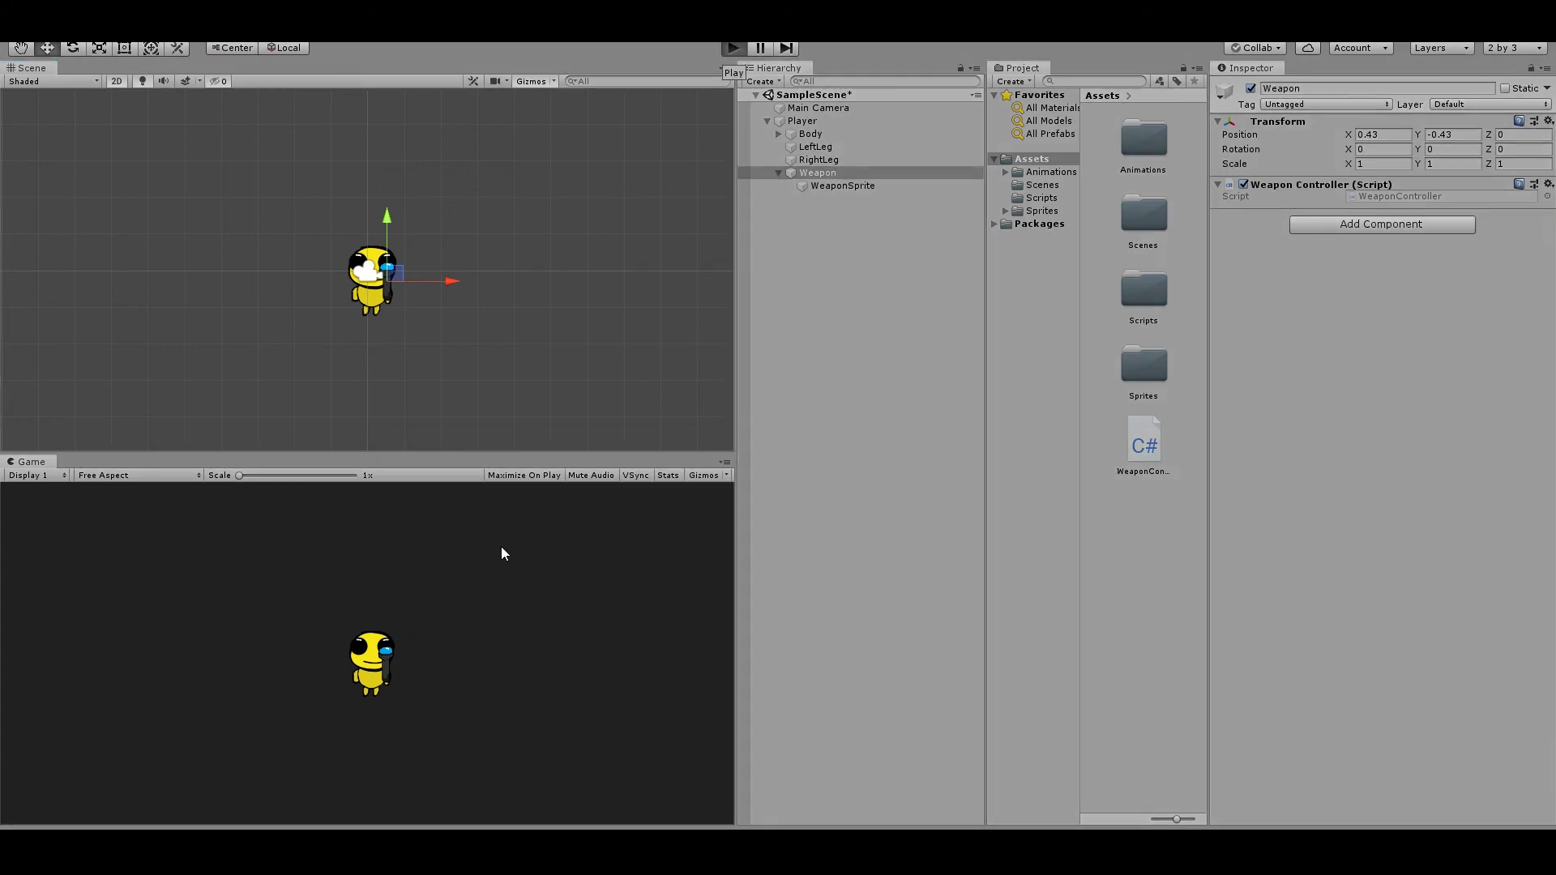
{"action": "key", "text": "a"}
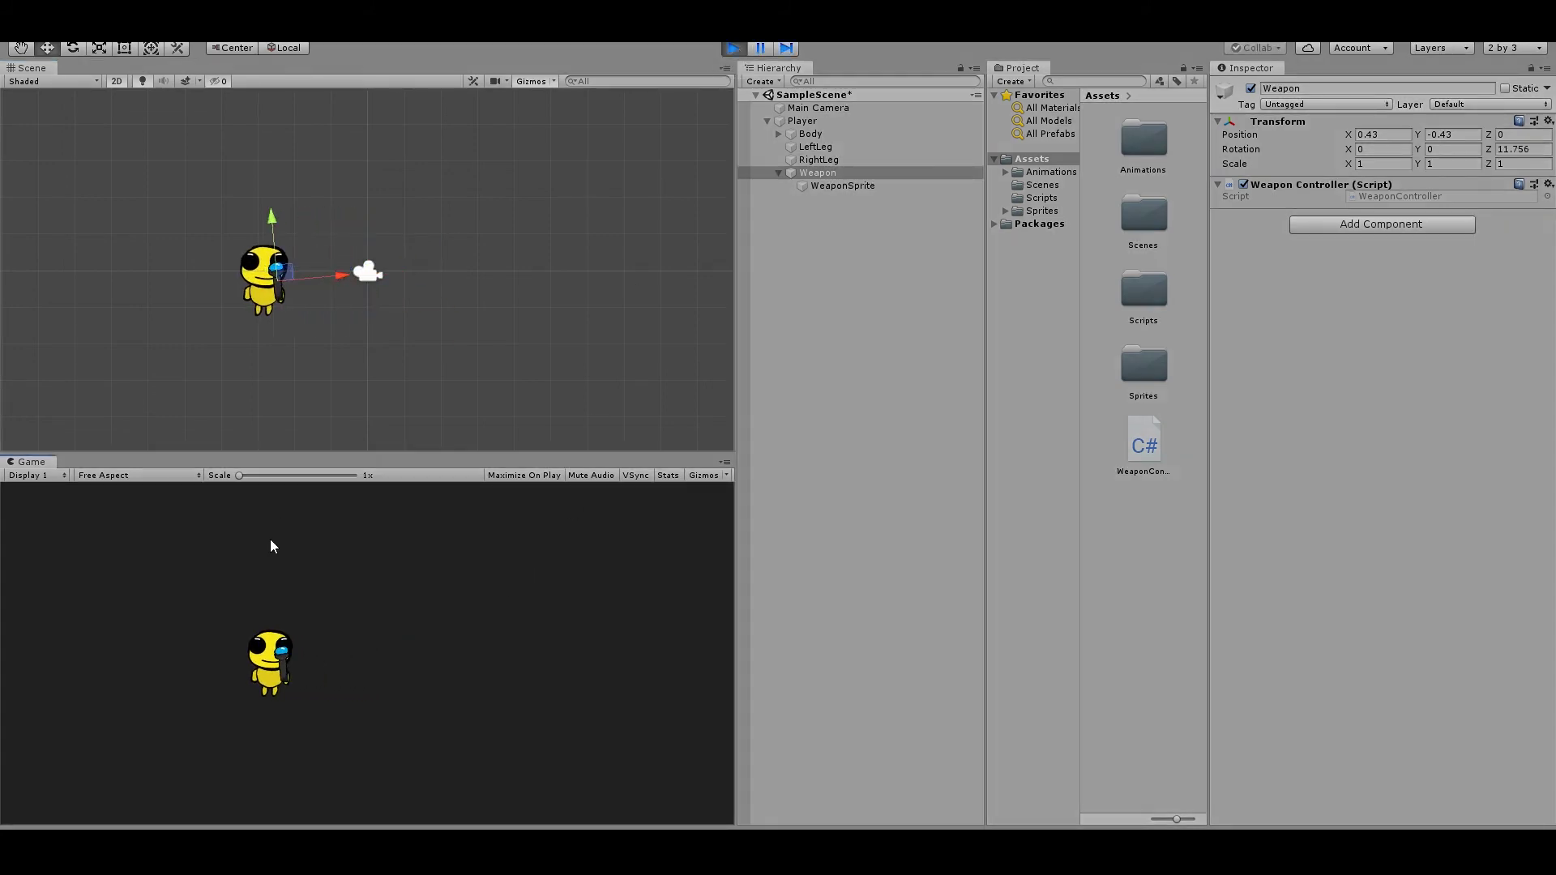
{"action": "key", "text": "d"}
{"action": "key", "text": "d"}
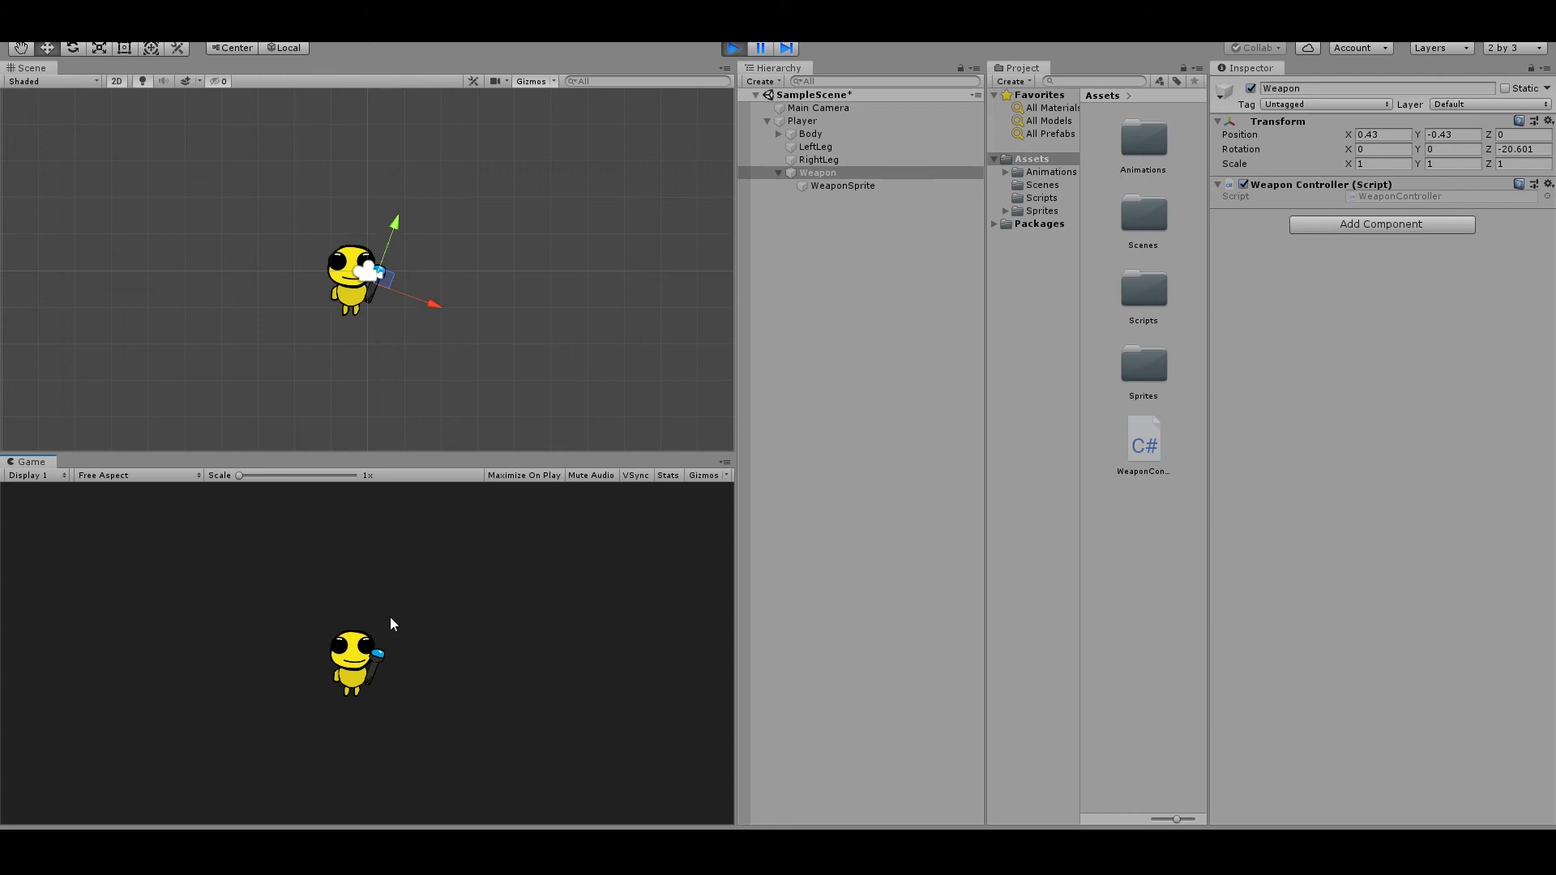
{"action": "key", "text": "a"}
{"action": "key", "text": "d"}
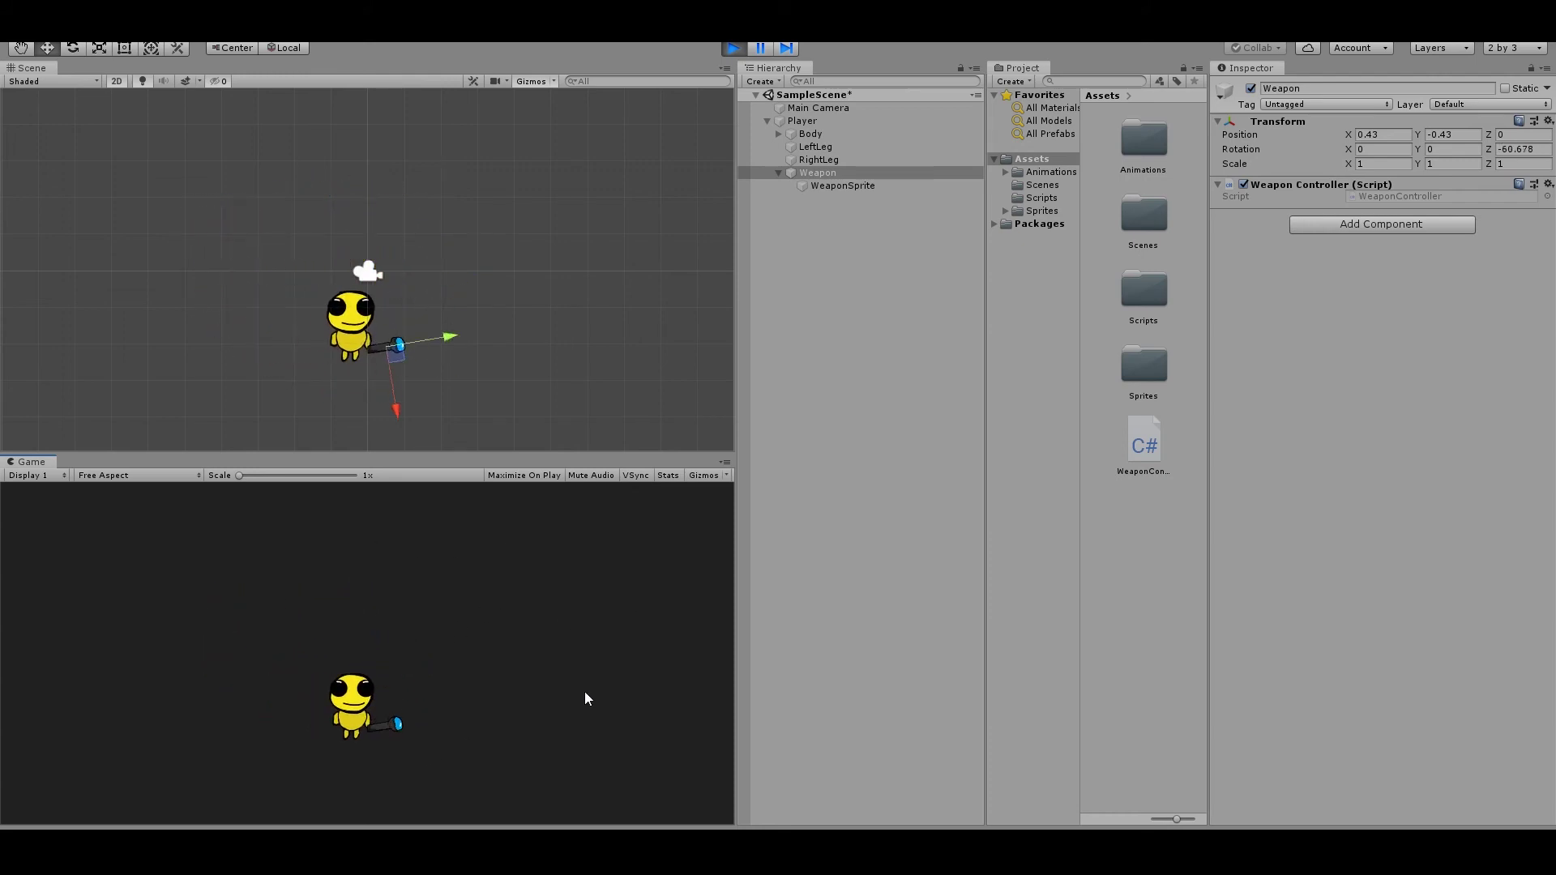
{"action": "key", "text": "a"}
{"action": "key", "text": "d"}
{"action": "key", "text": "d"}
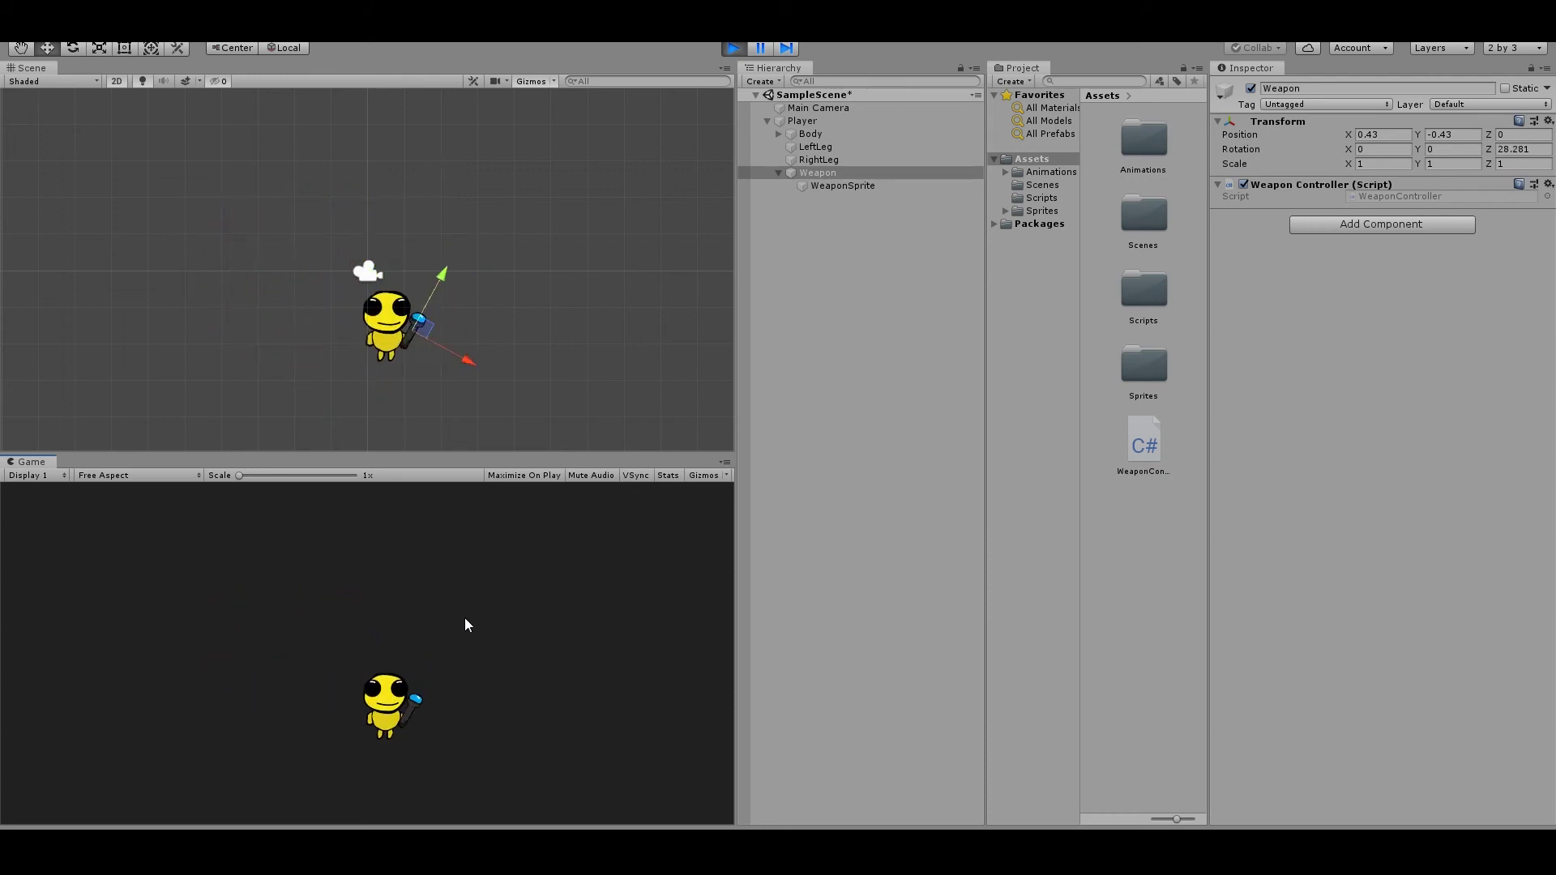
{"action": "key", "text": "a"}
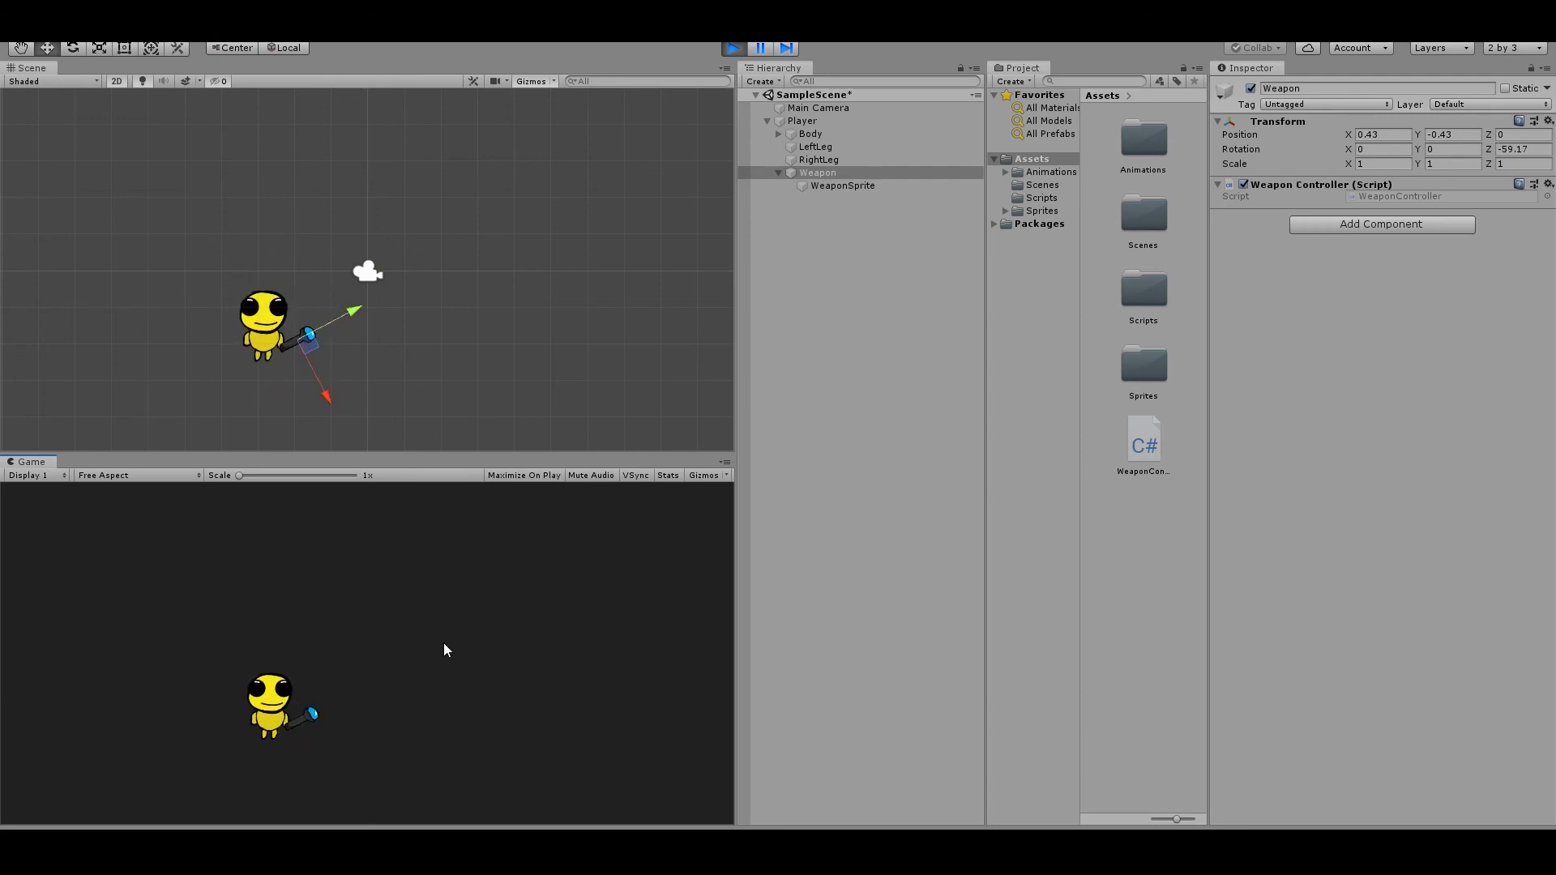
{"action": "key", "text": "d"}
{"action": "key", "text": "a"}
{"action": "key", "text": "d"}
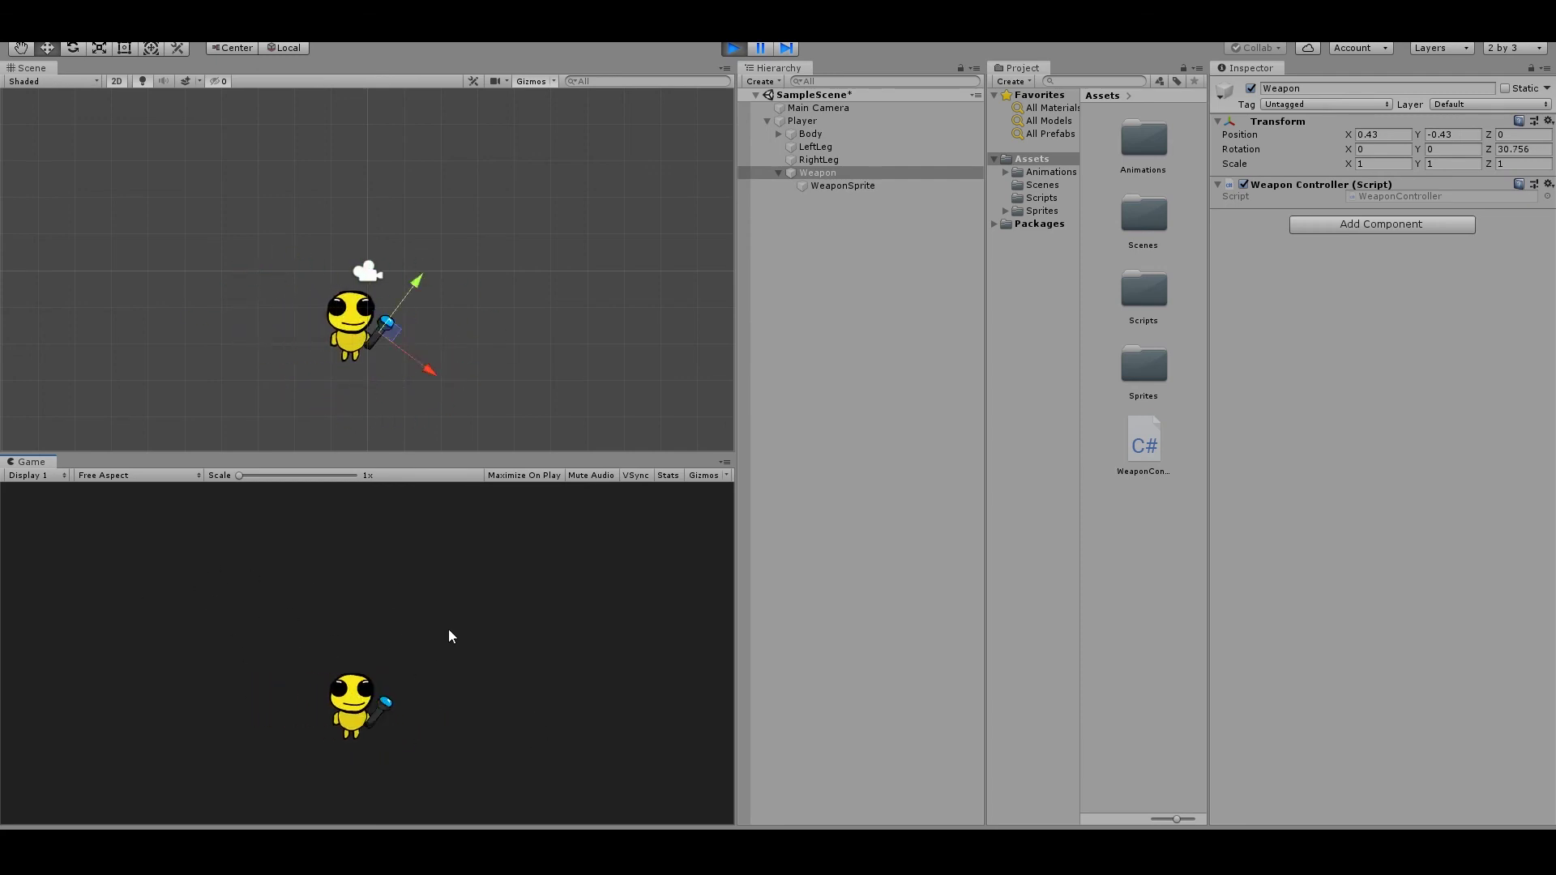
{"action": "key", "text": "a"}
{"action": "key", "text": "a"}
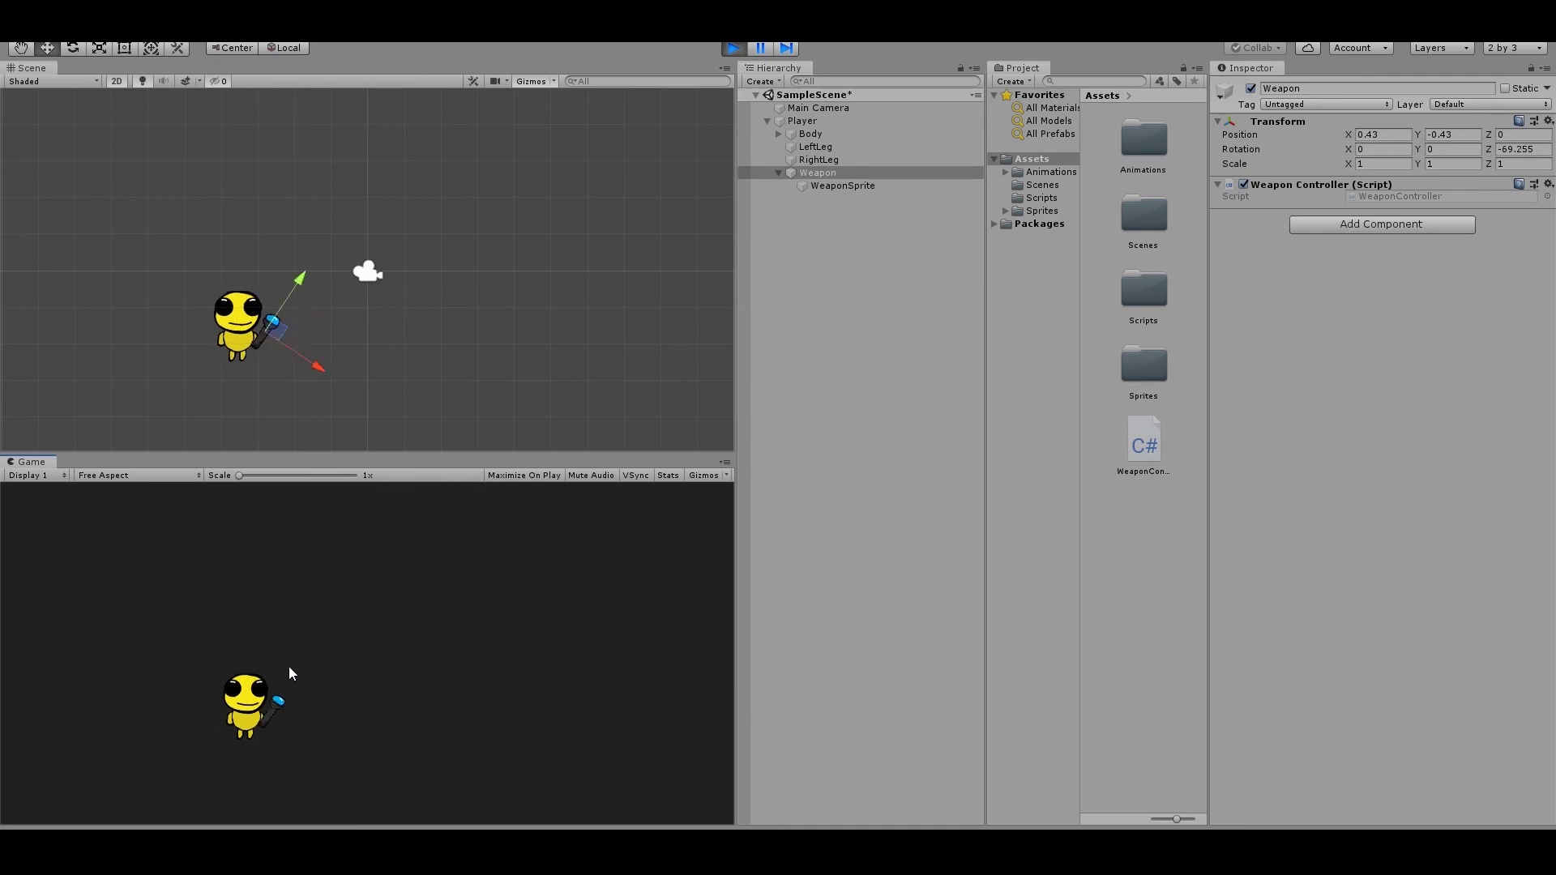
{"action": "key", "text": "d"}
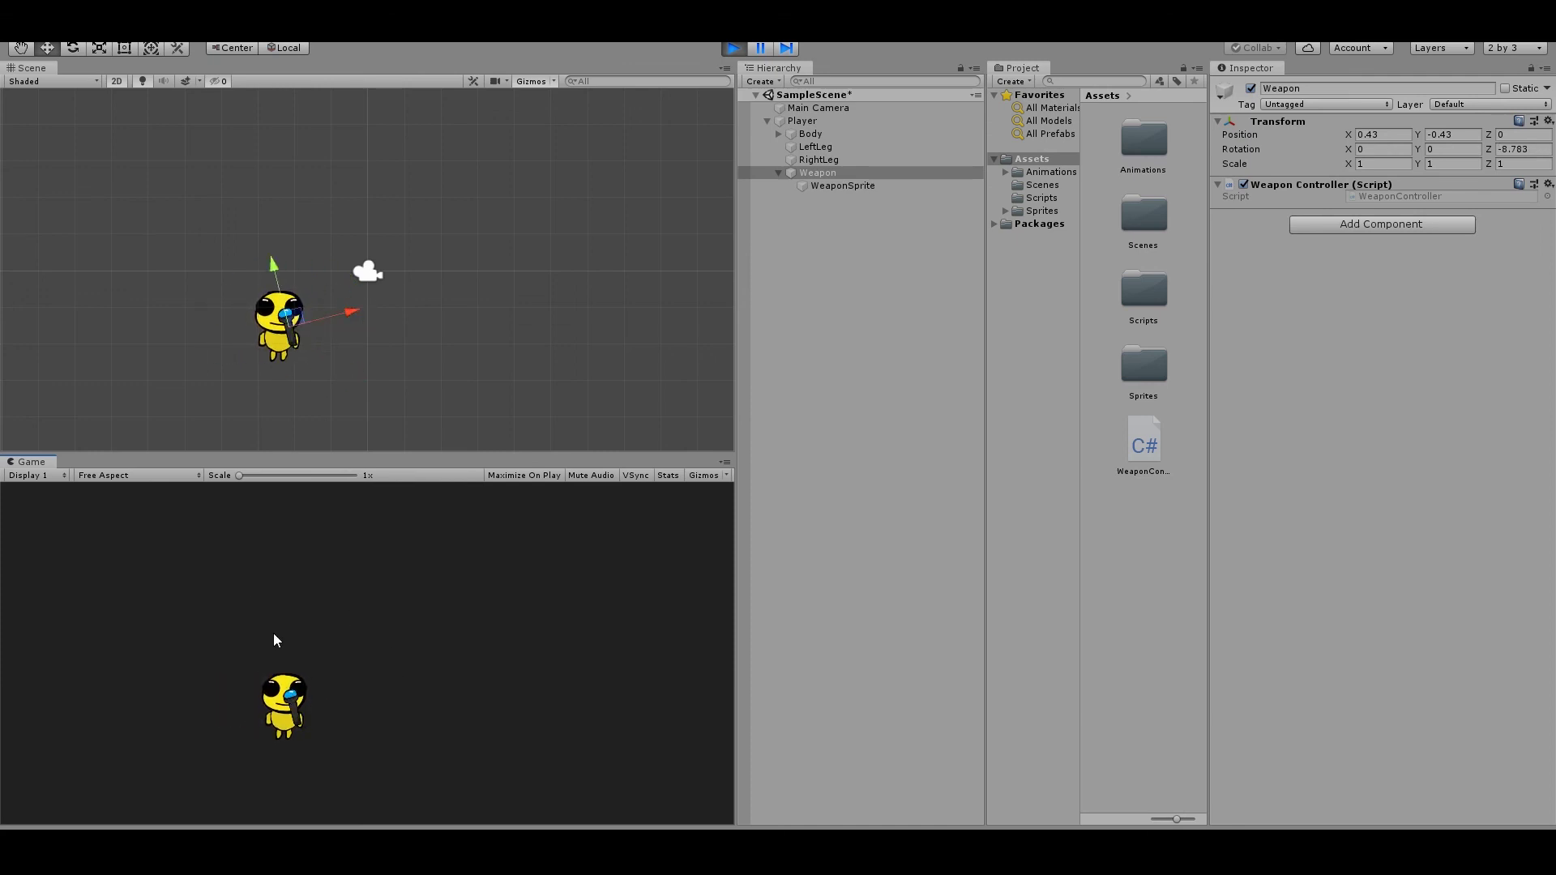
{"action": "key", "text": "d"}
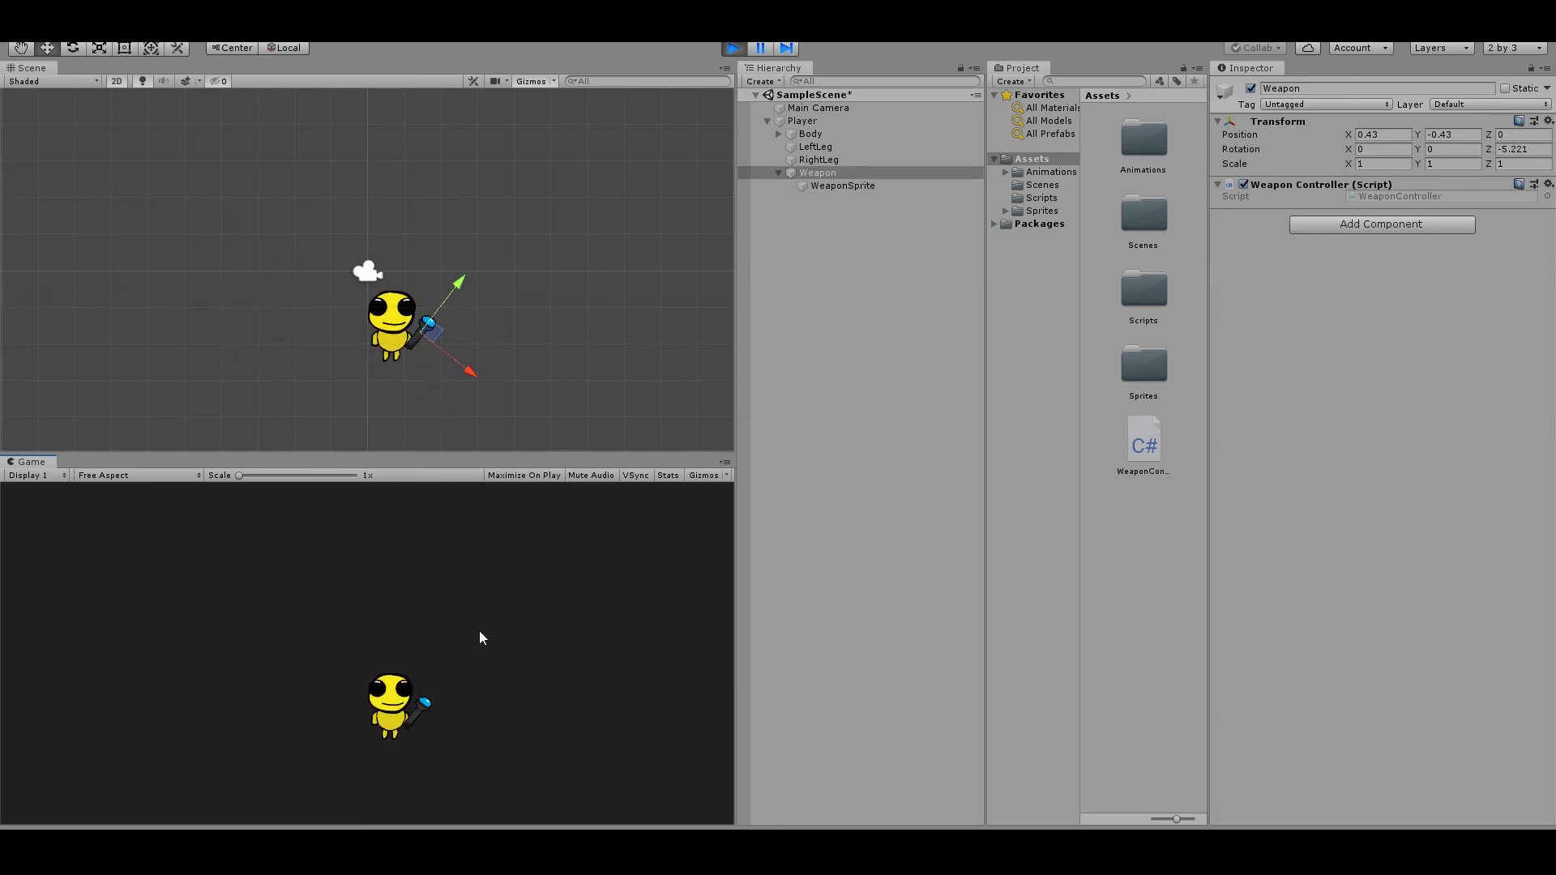